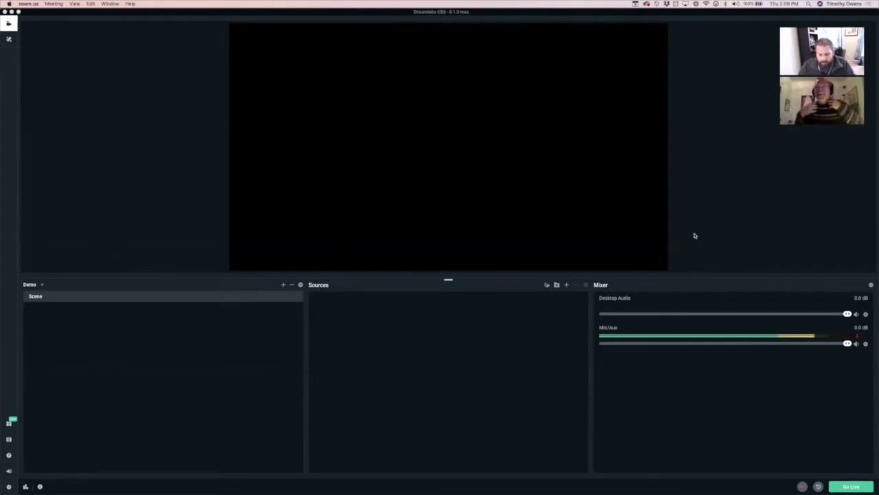
- Bring Streamlabs OBS to the front and look over its application menu without choosing anything
click(68, 138)
click(55, 4)
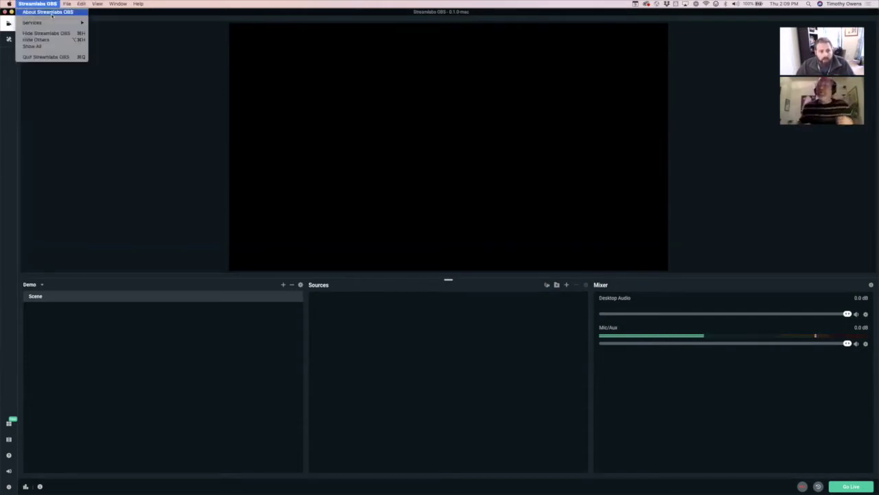
click(100, 123)
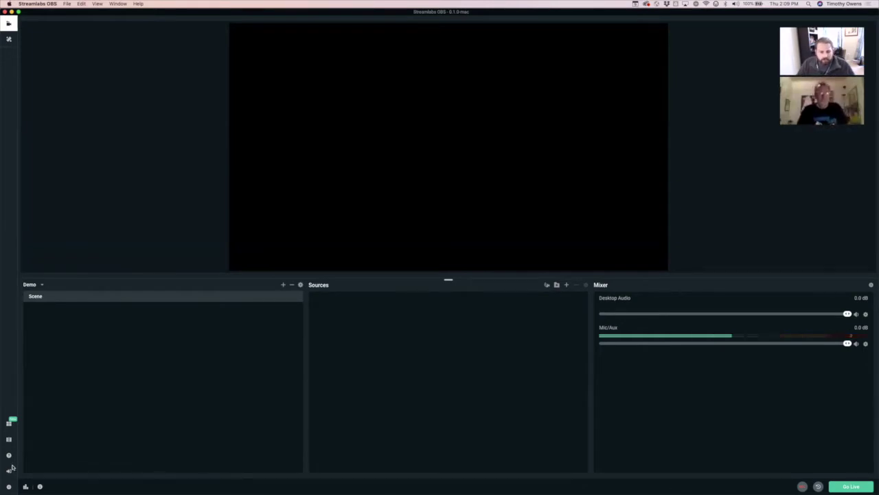
- Open Settings on the General page, move the window higher and enlarge it
click(9, 487)
drag(364, 117, 334, 42)
drag(551, 309, 639, 452)
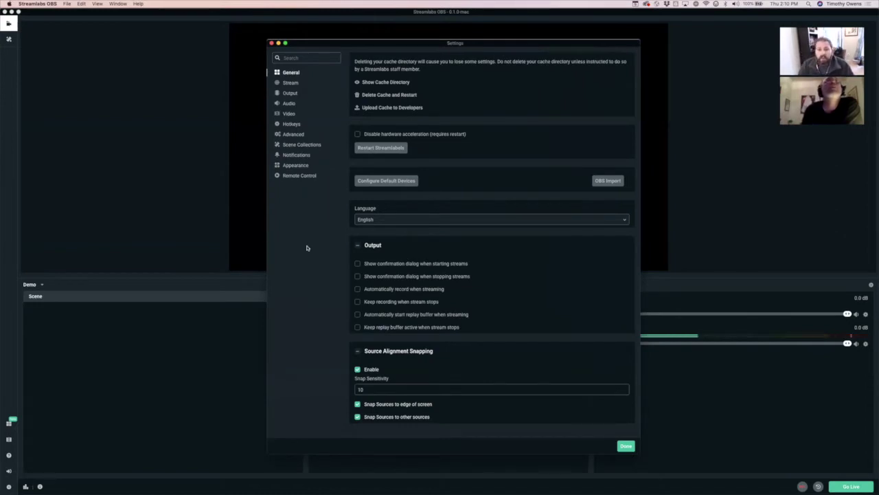
drag(362, 39, 327, 29)
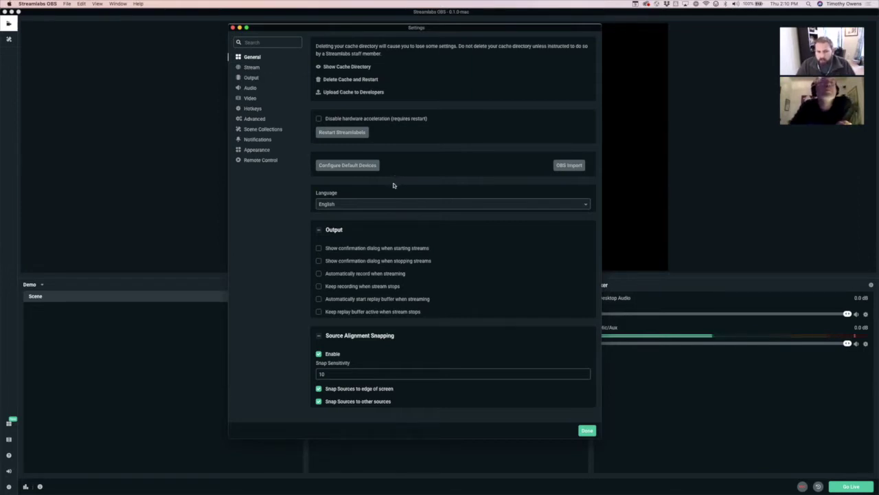
- Switch Settings to the Stream page to set up the custom rtmp://live.ds106.tv/LiveApp server
click(252, 67)
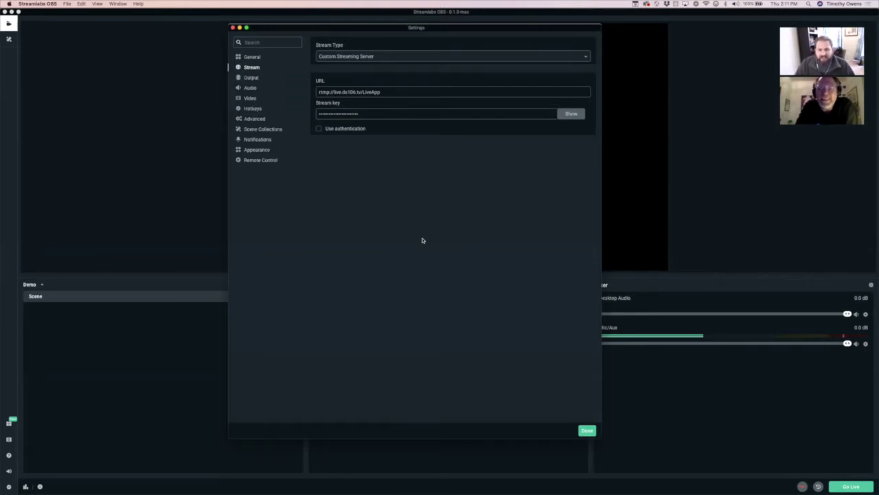
- Show the Output page, with Simple mode, 2500 video bitrate and the recording options
click(251, 78)
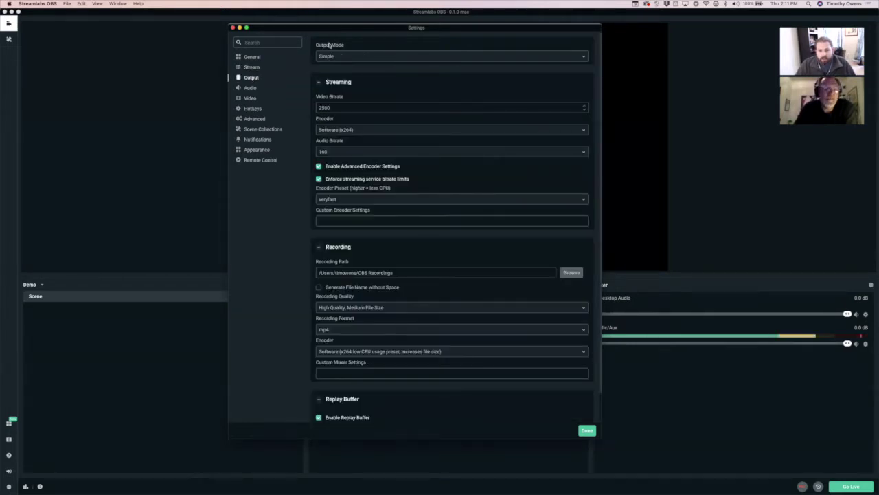
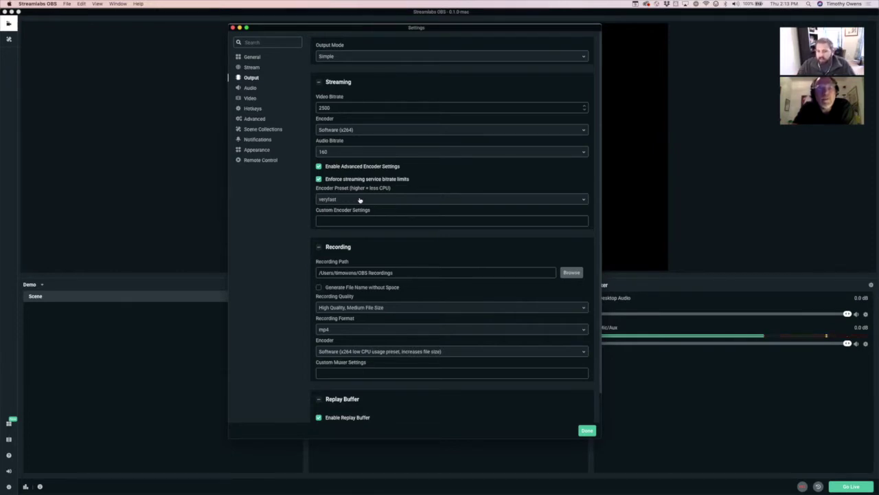
- Keep the encoder speed preset at veryfast in the output settings
click(339, 201)
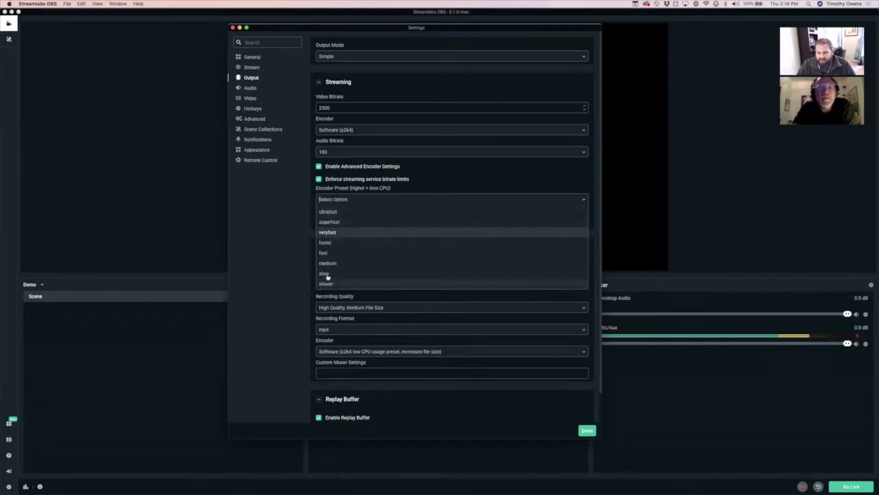
click(375, 204)
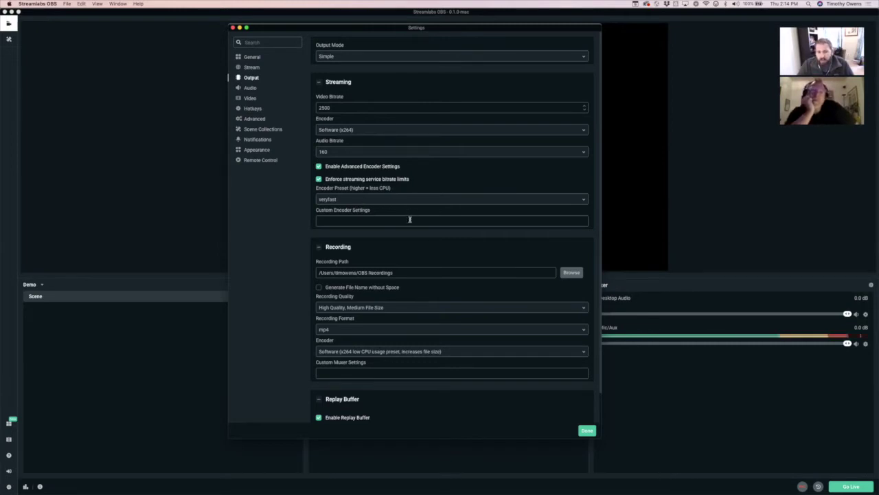
scroll(385, 247, down, 1)
scroll(371, 278, down, 3)
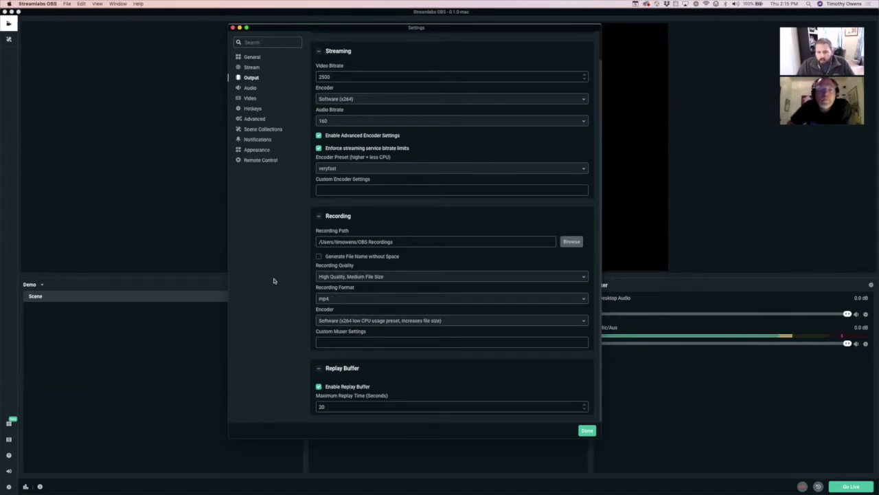
- Keep recordings at High Quality, Medium File Size, then move through Audio to the Video settings
click(371, 278)
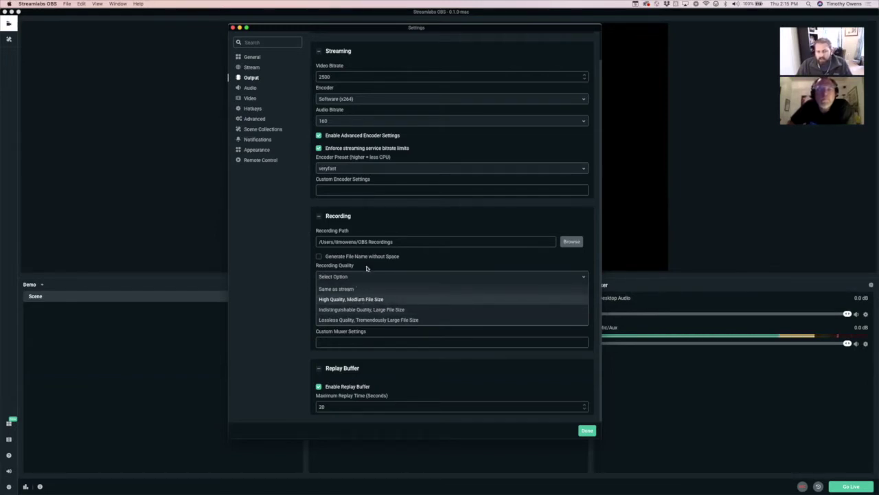
click(341, 300)
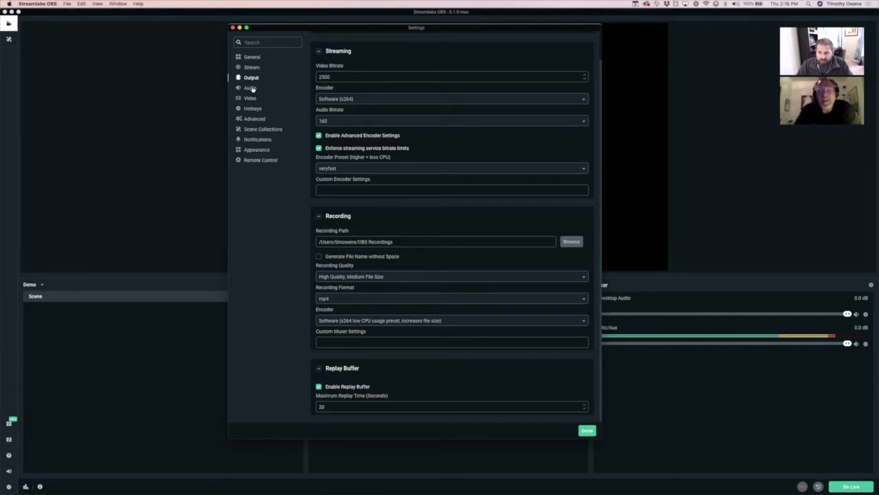
click(251, 88)
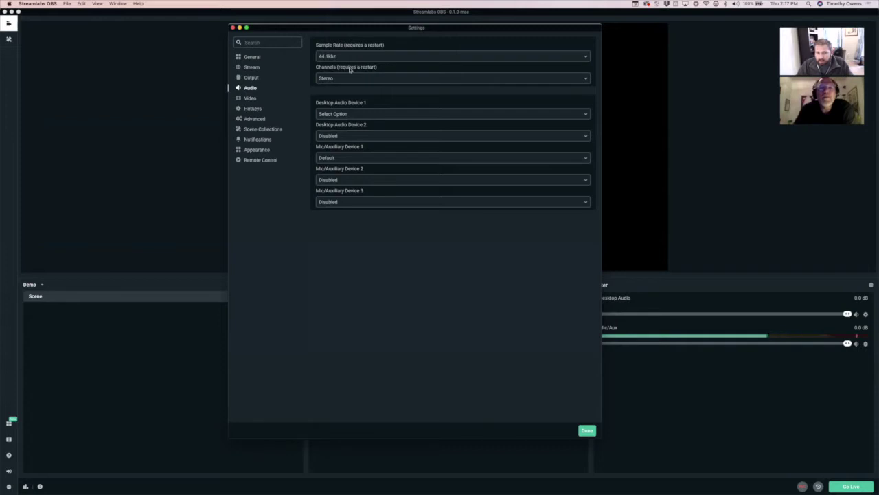
click(251, 99)
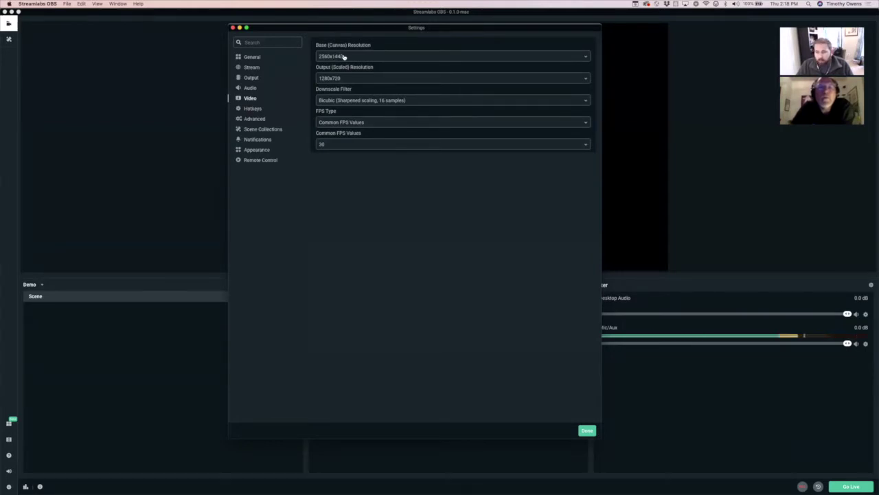
click(343, 57)
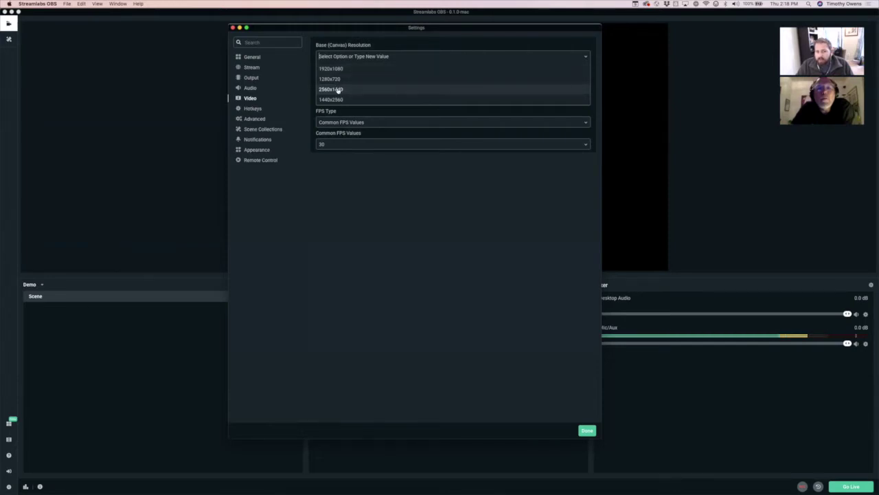
click(337, 90)
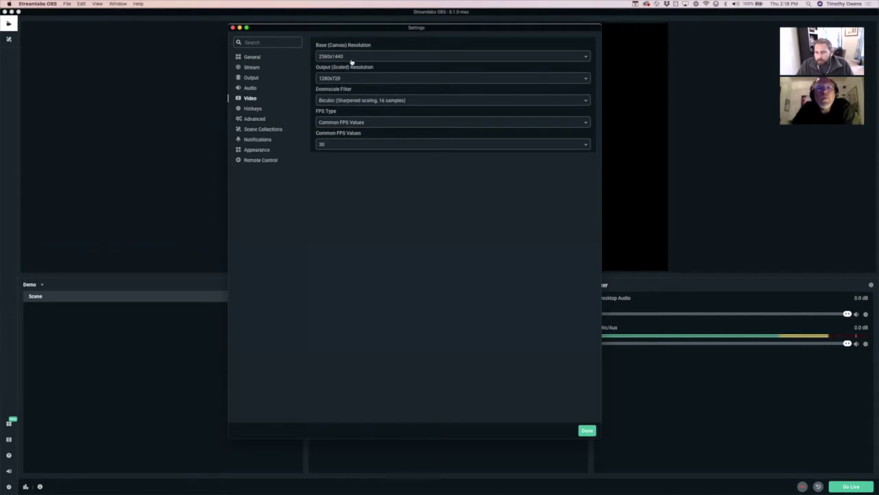
drag(320, 28, 144, 42)
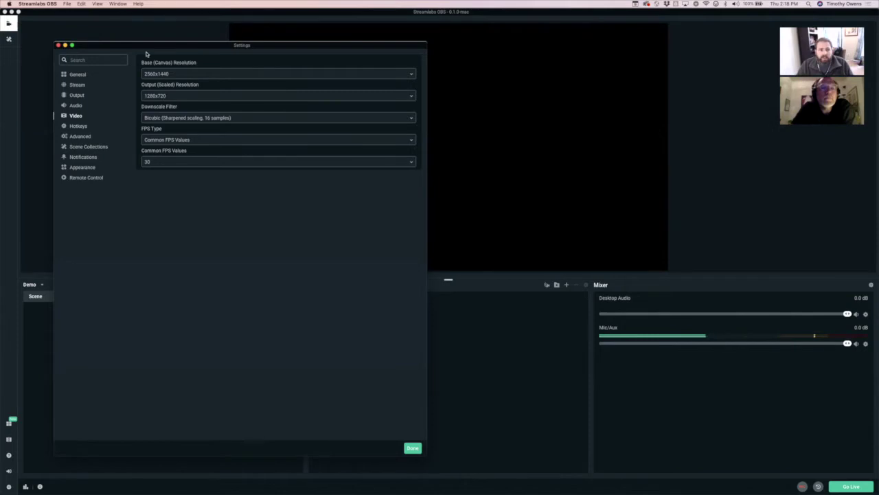
- Confirm the Bicubic downscale filter and 30 FPS, then close the settings window
drag(144, 46, 323, 33)
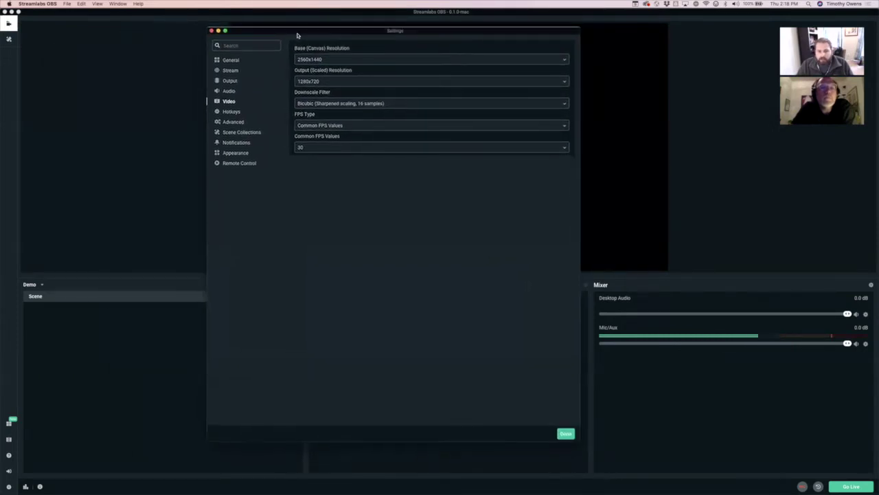
click(328, 107)
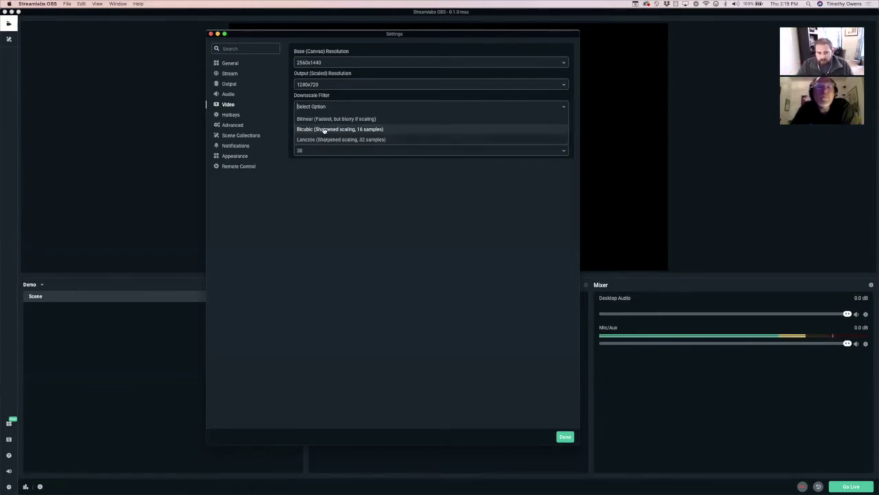
click(327, 131)
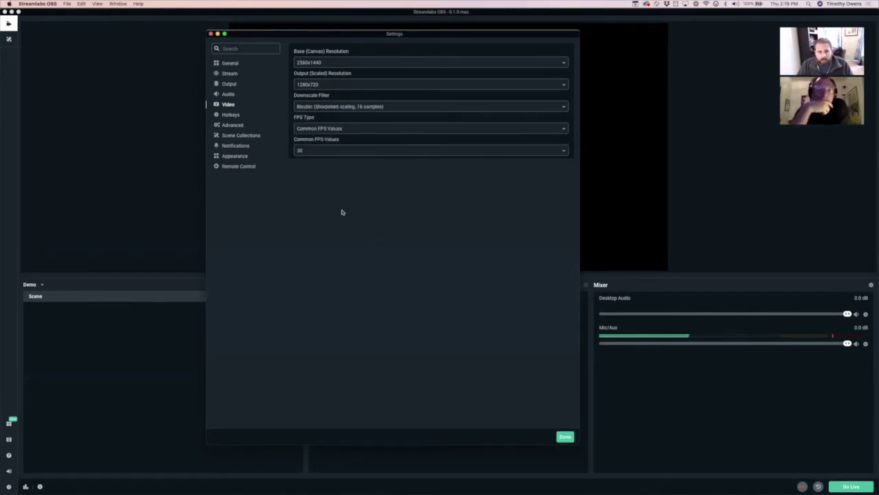
click(308, 151)
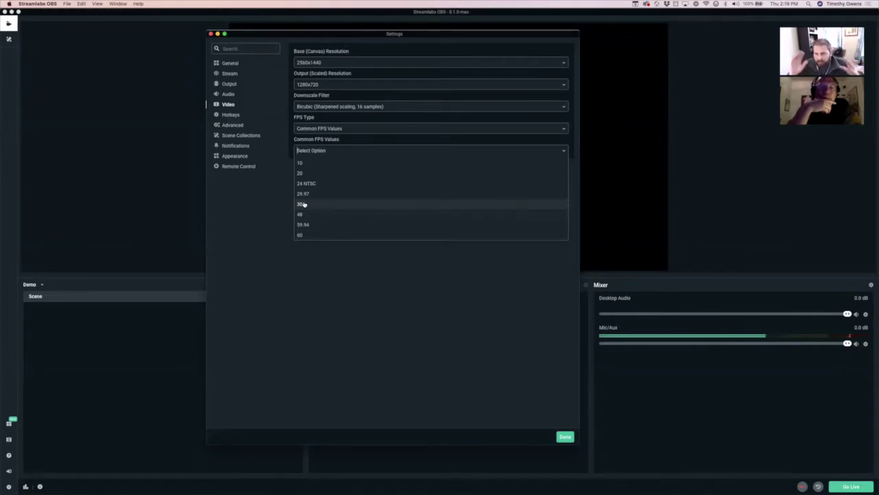
click(316, 256)
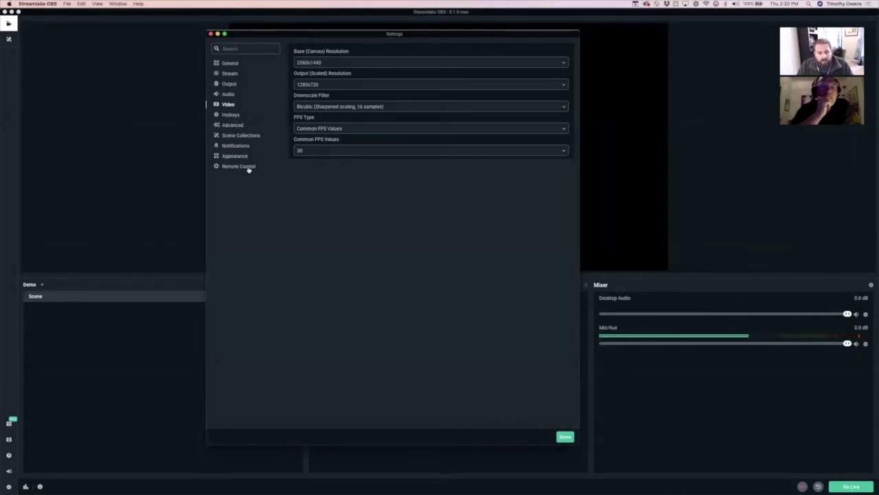
click(565, 437)
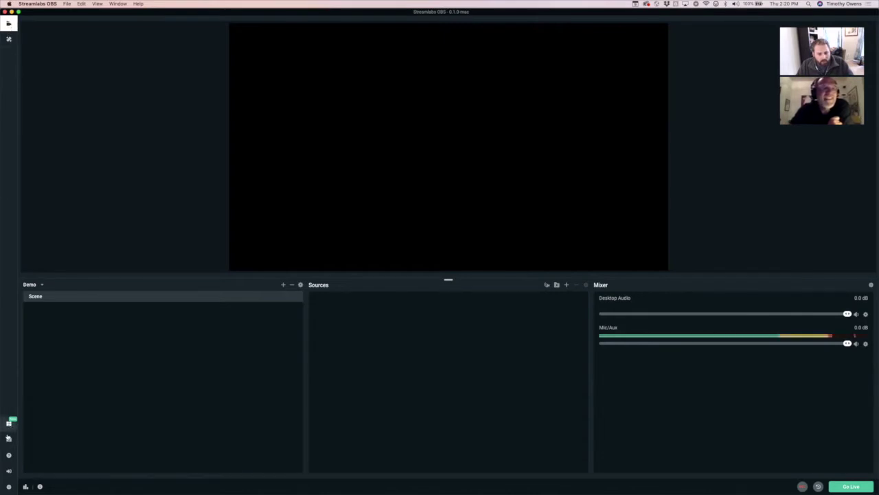
- In the Layout Editor, try several panel arrangements, ending on a stacked full-width-middle layout
click(8, 424)
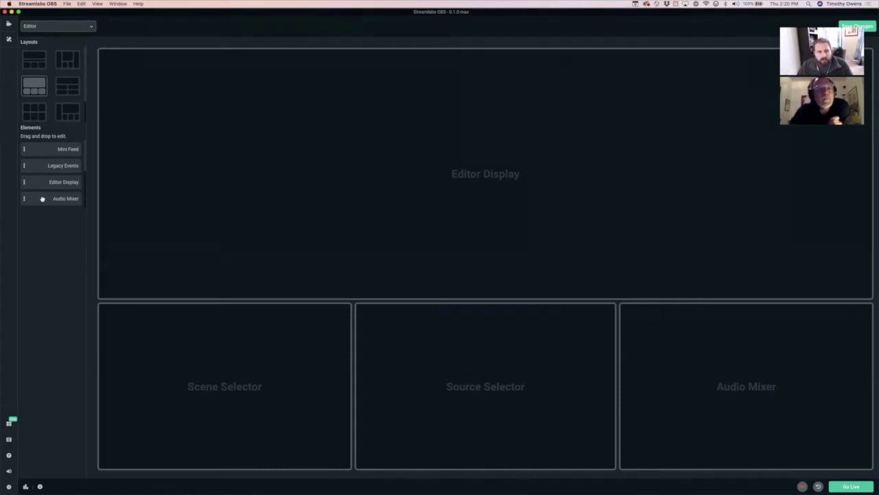
click(67, 88)
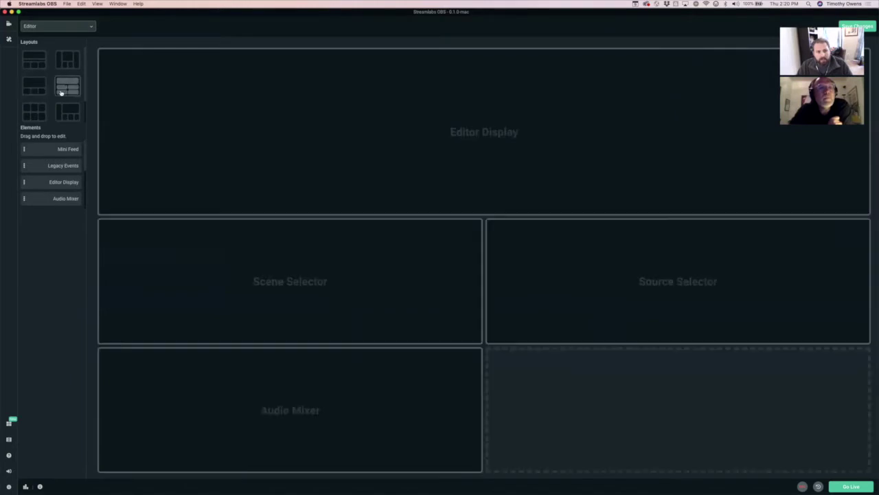
click(34, 114)
click(67, 113)
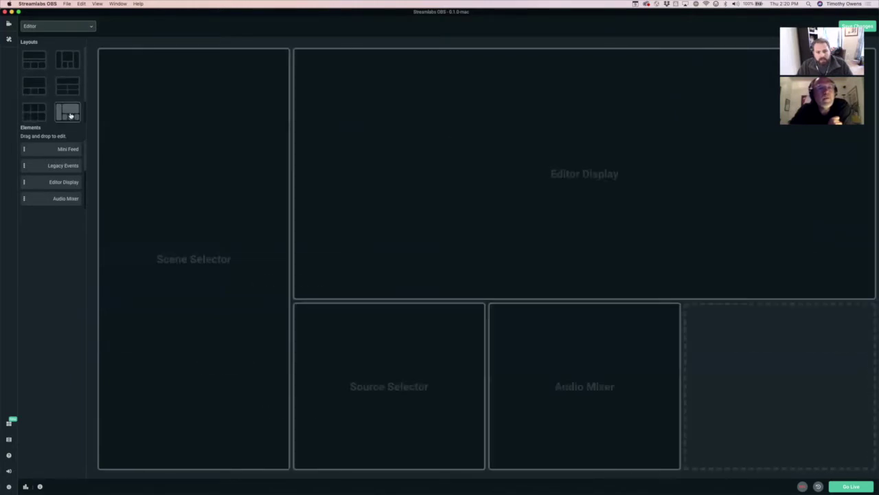
click(69, 61)
click(35, 64)
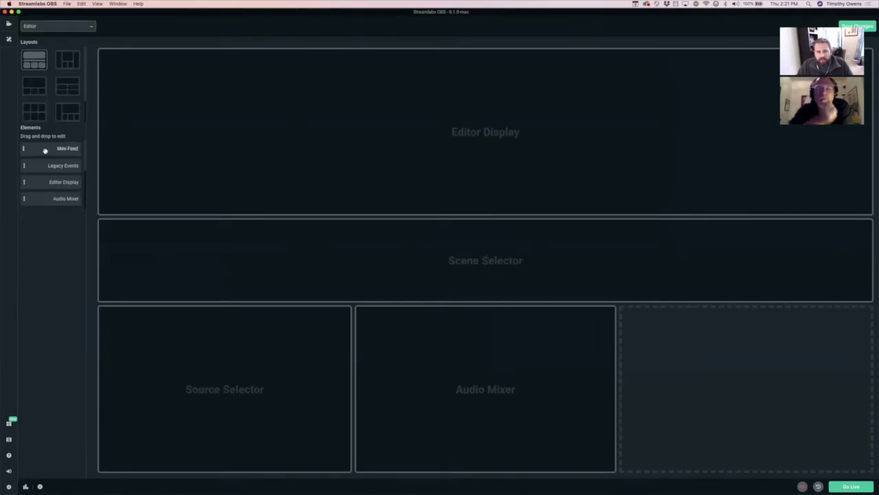
- Use the large-display layout with Mini Feed, Source Selector and Audio Mixer in the bottom slots
drag(58, 150, 483, 272)
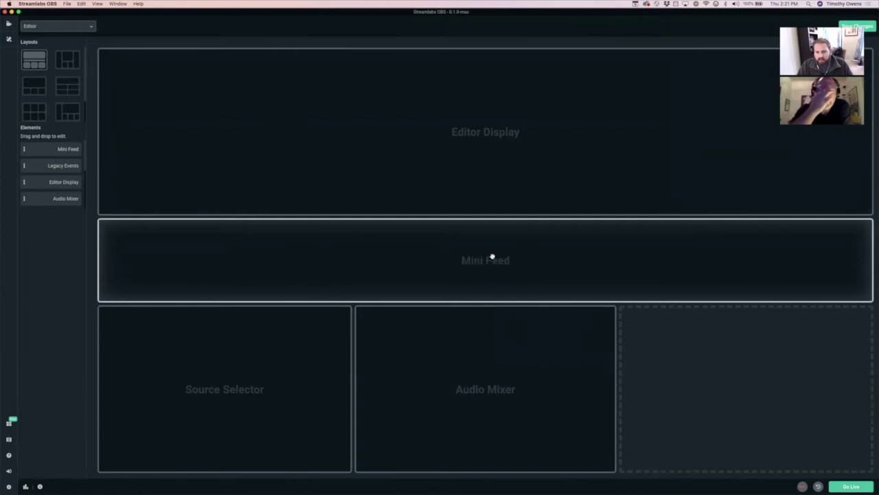
drag(392, 393, 715, 384)
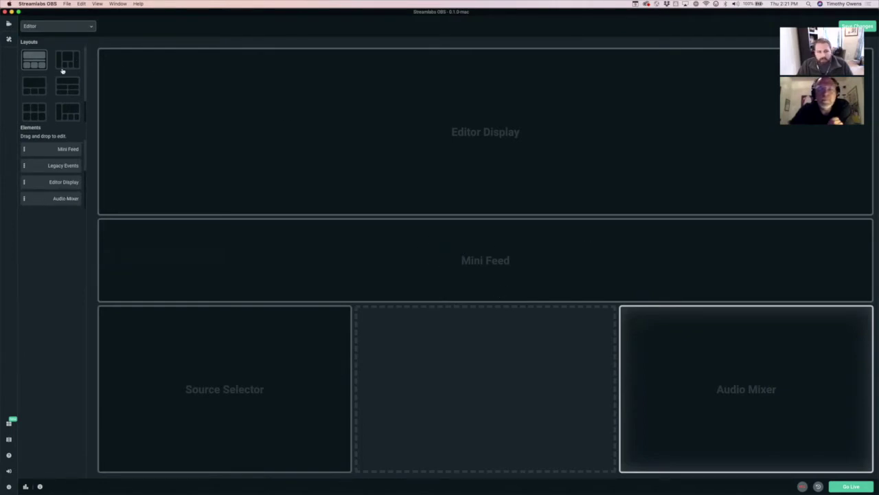
click(44, 86)
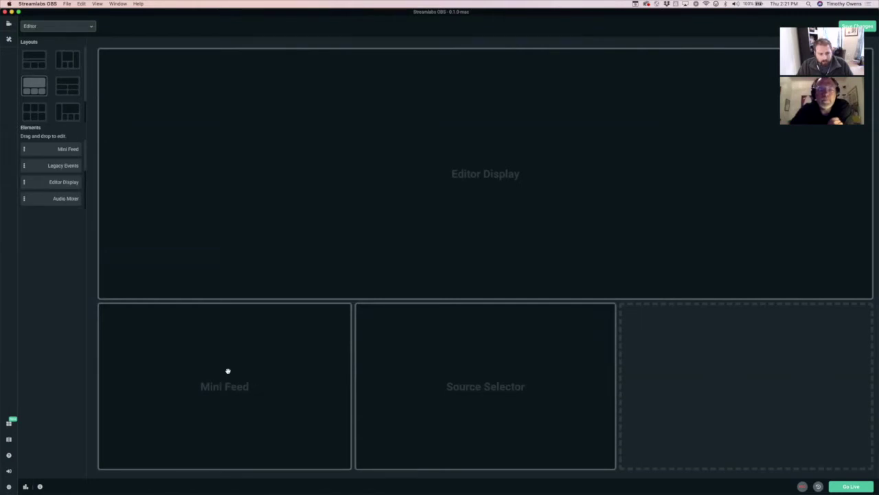
drag(58, 198, 800, 412)
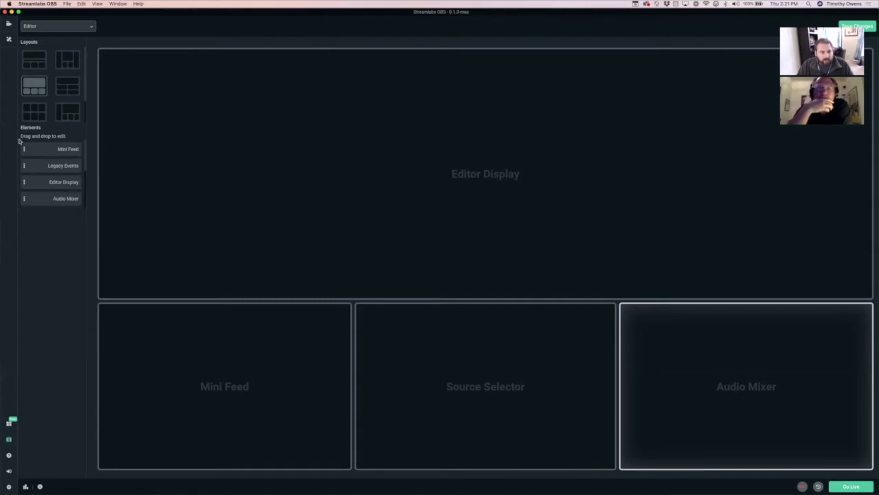
click(10, 25)
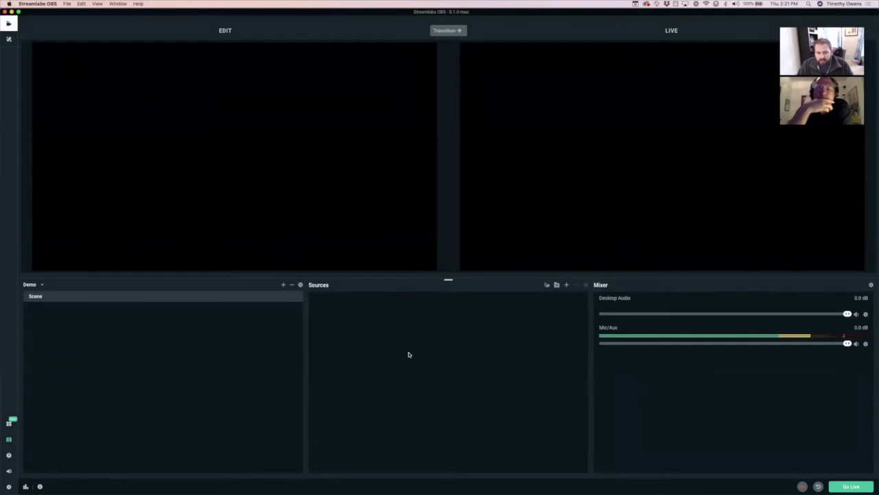
click(8, 439)
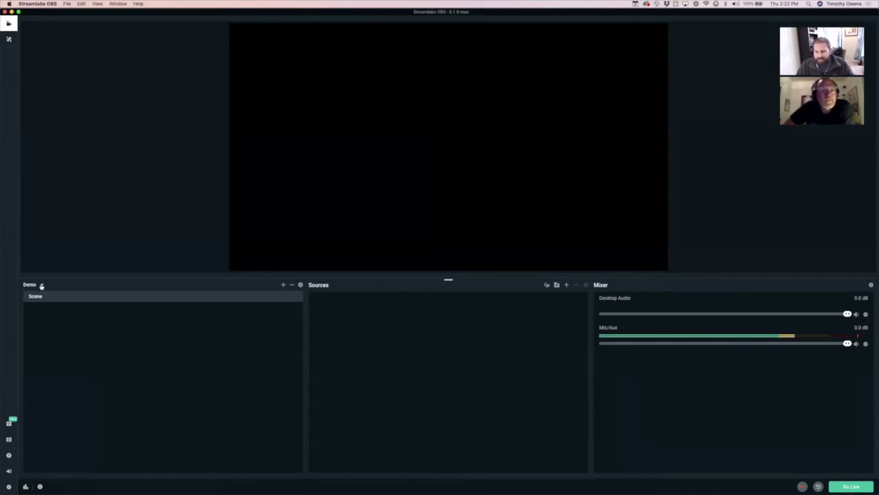
- Load the Fish Tales scene collection from the collection dropdown under Demo
click(41, 286)
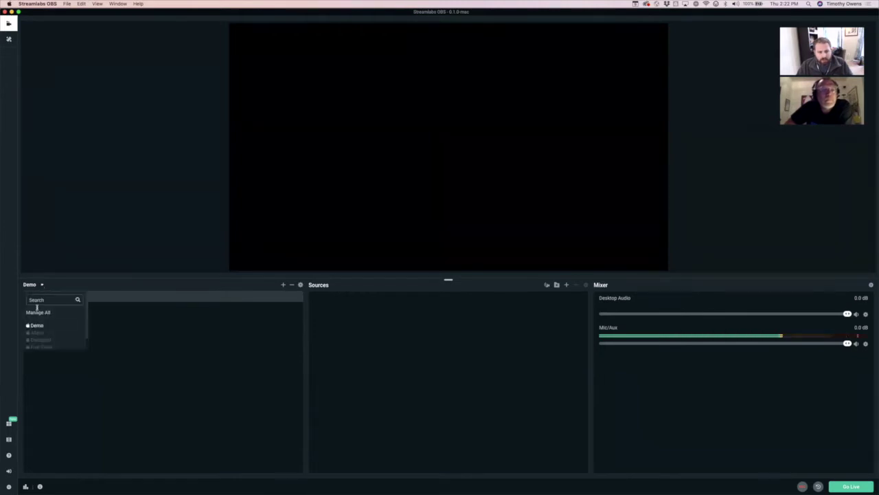
click(168, 346)
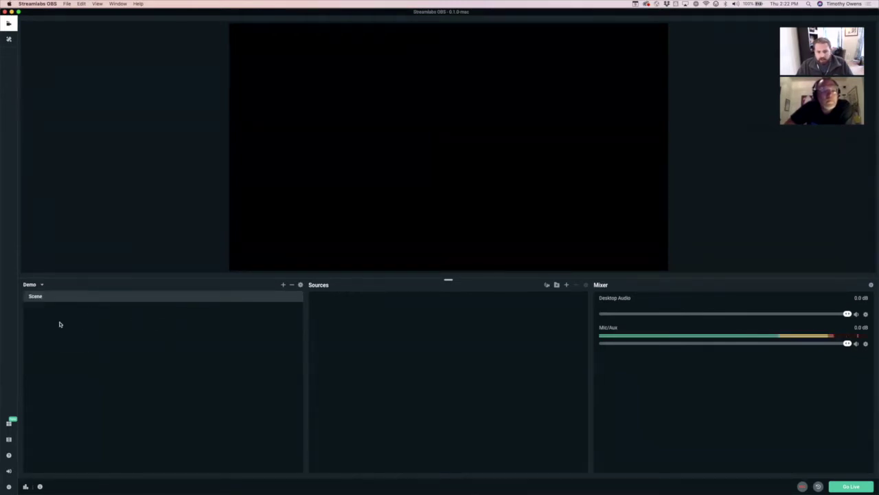
click(43, 285)
scroll(47, 328, down, 1)
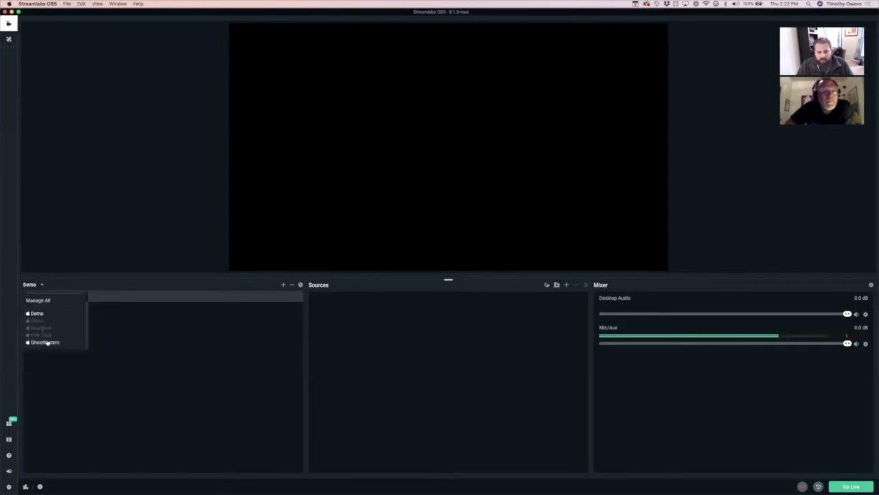
click(41, 335)
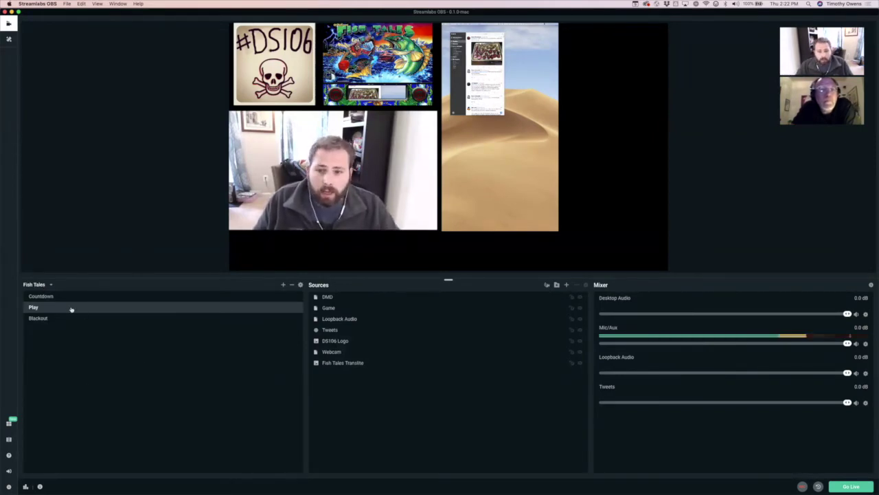
- Load the Aliens collection, glance at the Tweetbot window, then switch back to Demo
click(50, 284)
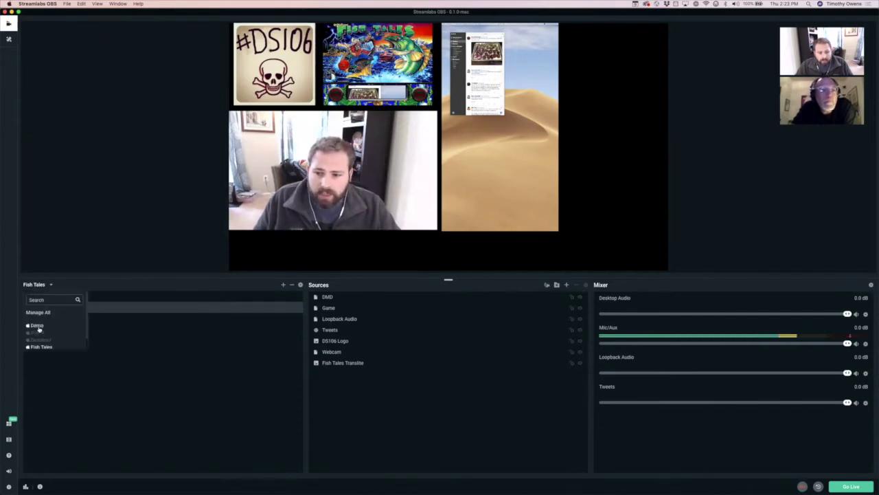
click(37, 326)
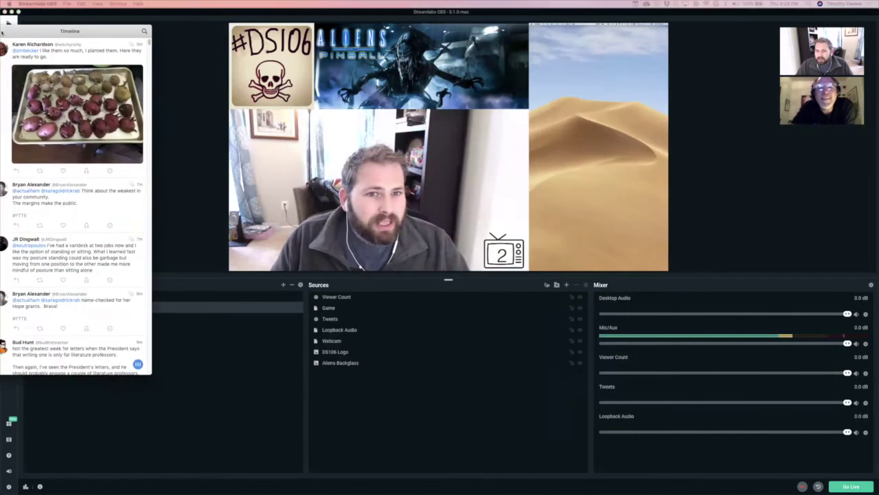
drag(0, 44, 101, 88)
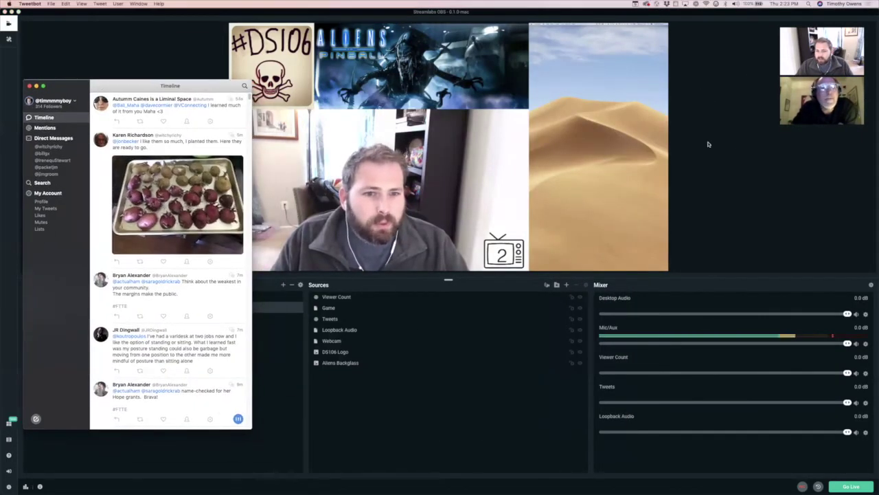
click(731, 158)
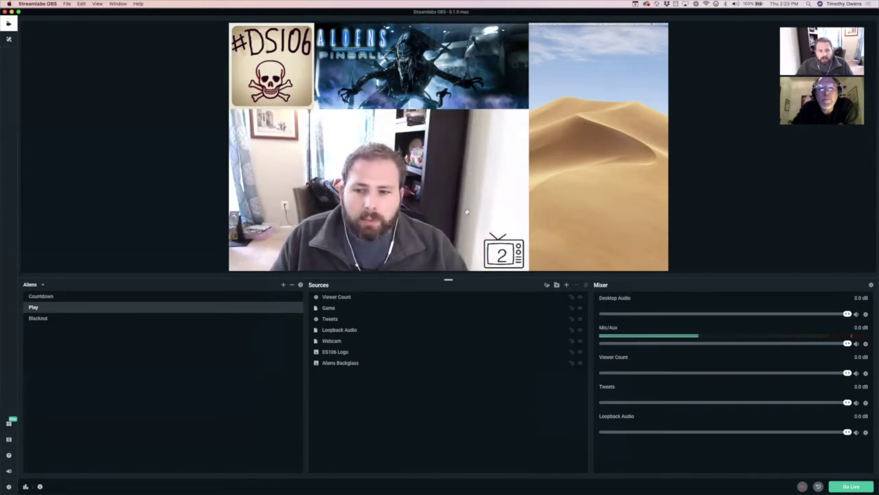
click(33, 285)
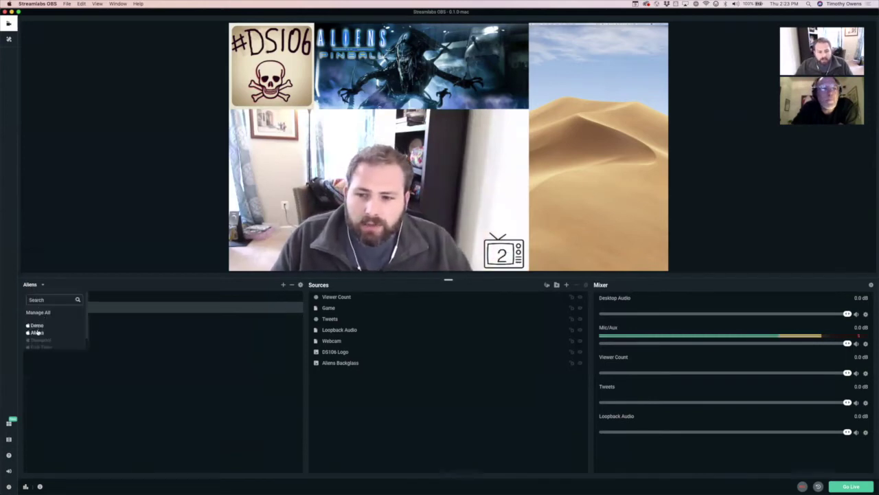
click(37, 326)
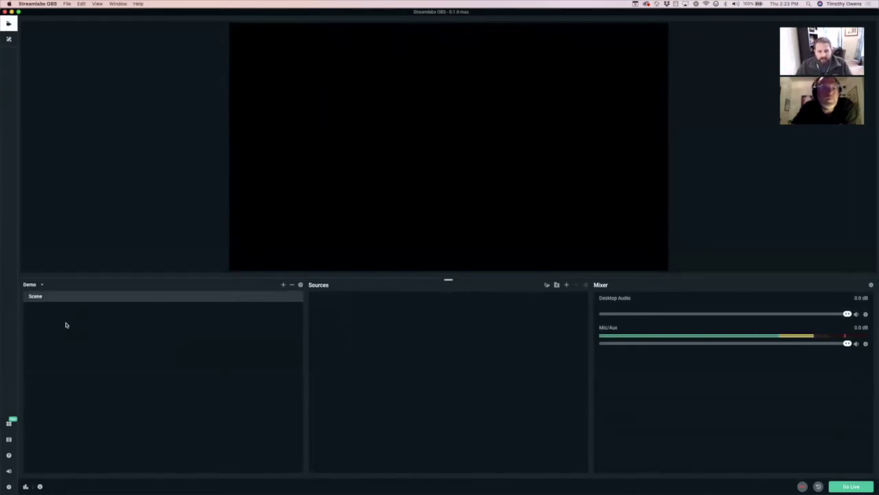
- Add a scene, replacing the default 'New Scene' name with Blackout
click(282, 285)
triple_click(374, 237)
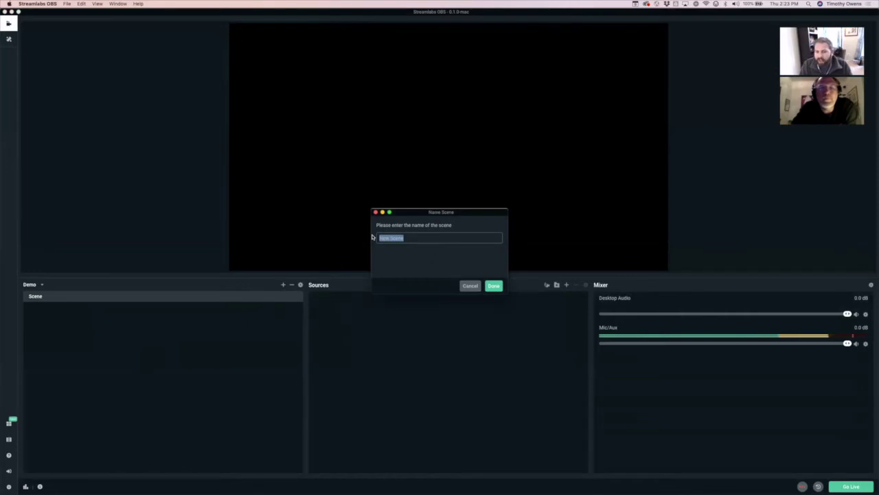
text(Blackout)
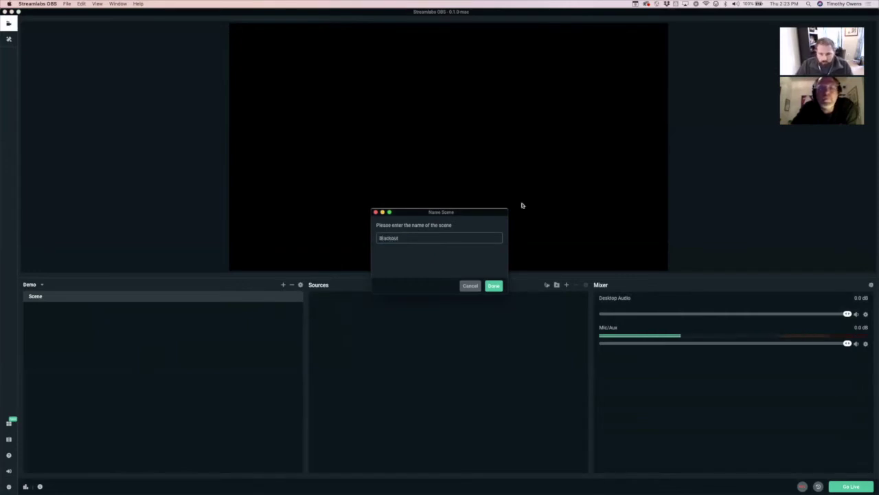
click(494, 286)
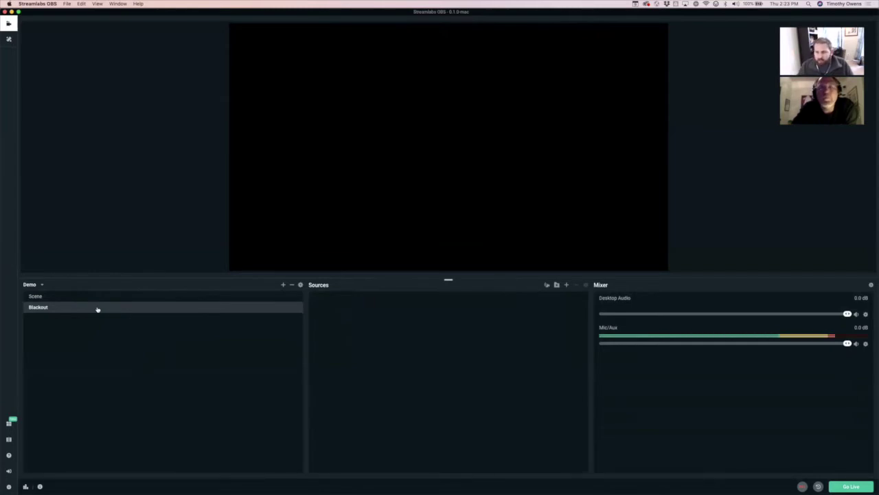
- Add another scene, replacing the default name with Full Camera
click(283, 285)
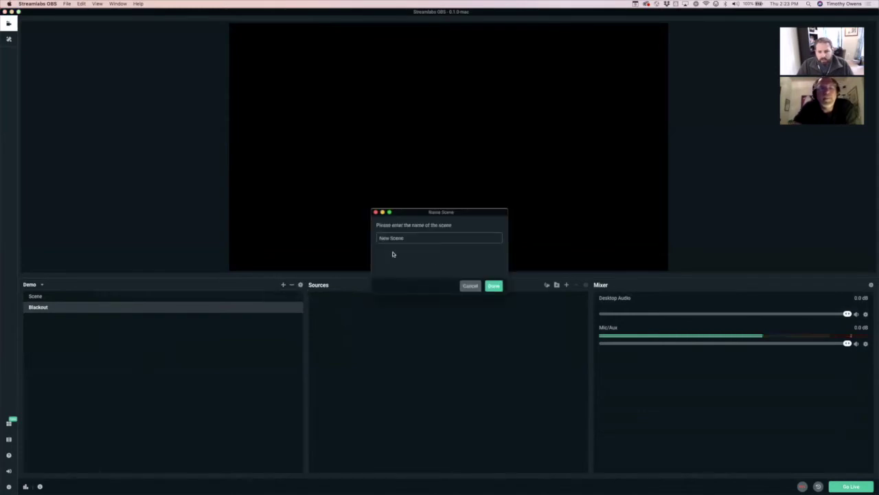
drag(405, 238, 327, 237)
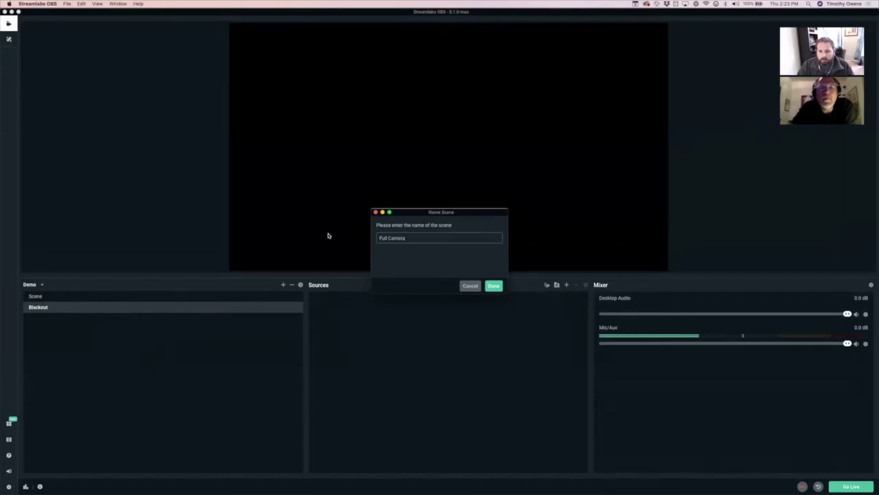
click(494, 287)
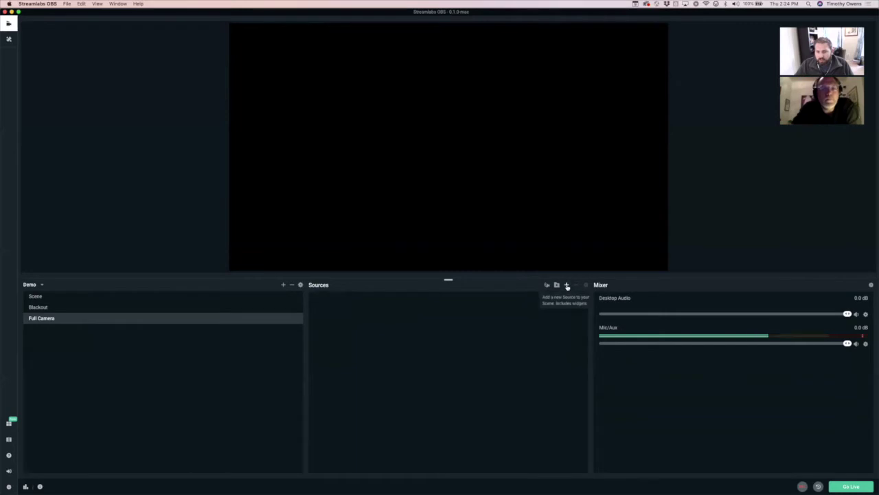
- Add a Video Capture Device source to Full Camera and name it Webcam
click(566, 284)
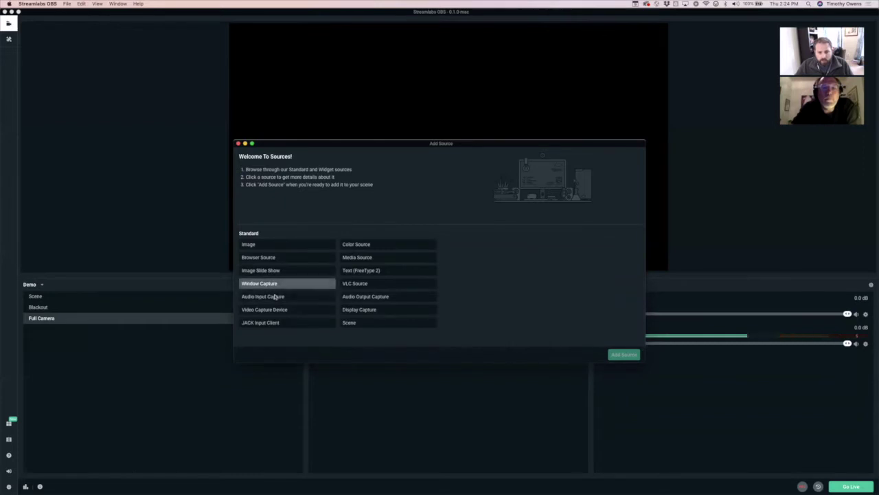
click(321, 311)
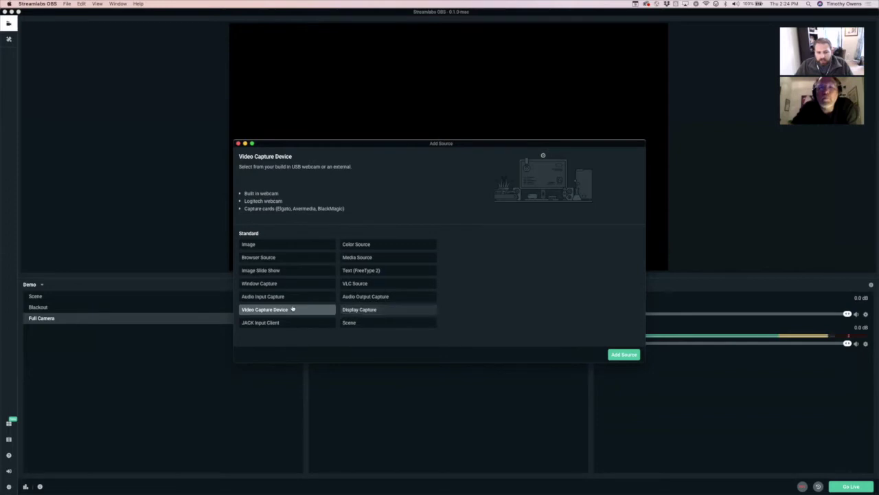
click(624, 353)
drag(400, 238, 259, 228)
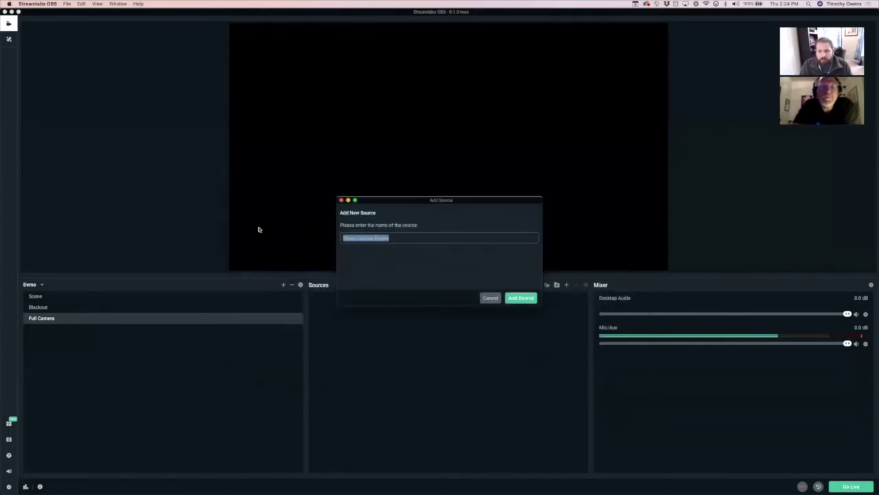
text(Webcam)
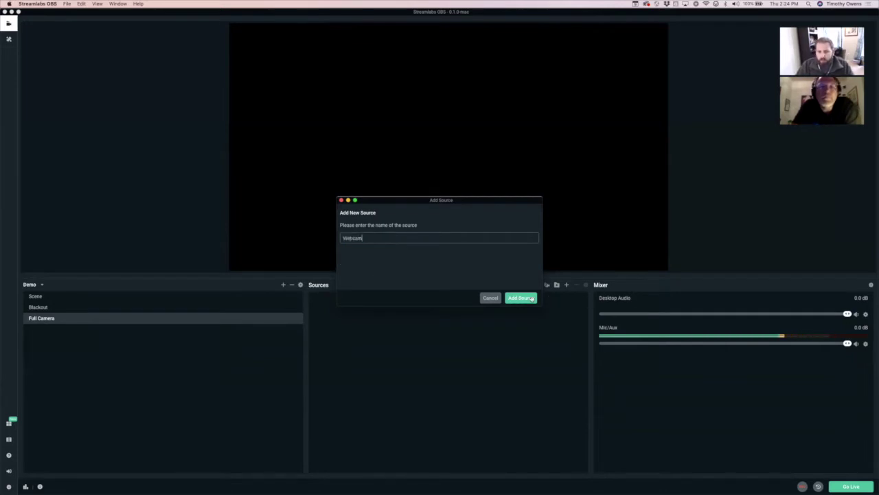
click(531, 299)
- Set the Webcam device to C922 Pro Stream Webcam with the High preset
click(435, 202)
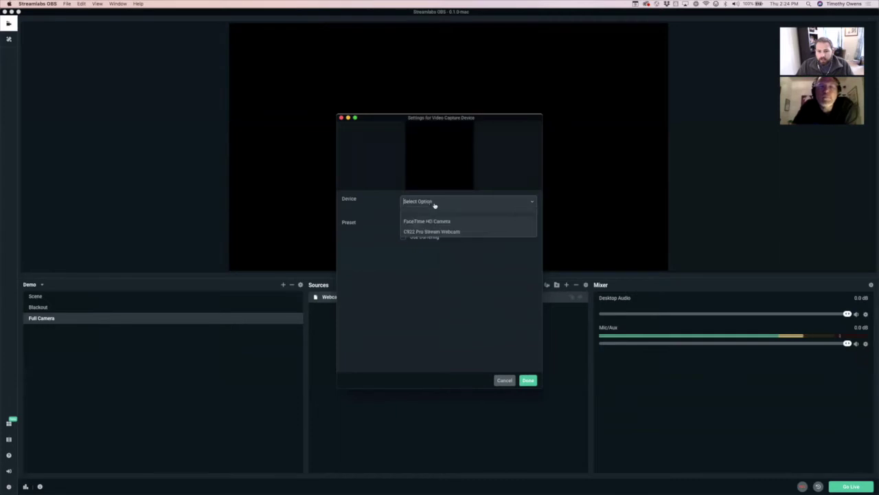
click(432, 232)
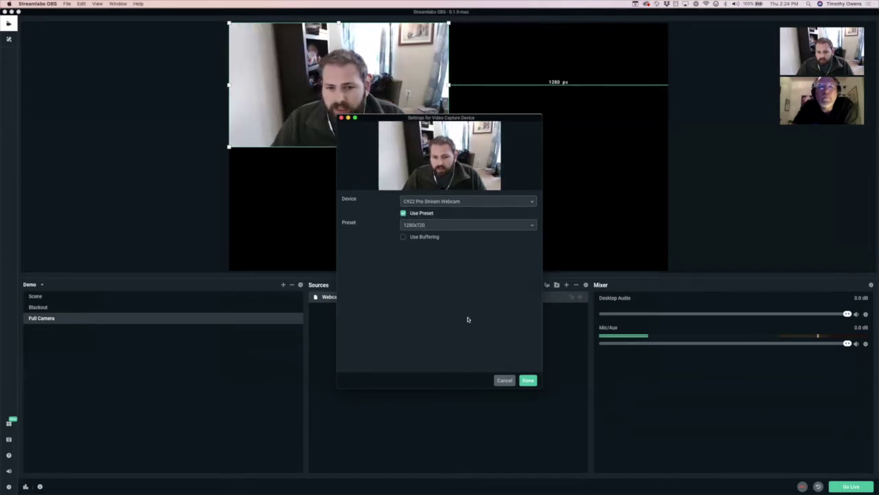
click(418, 225)
click(414, 237)
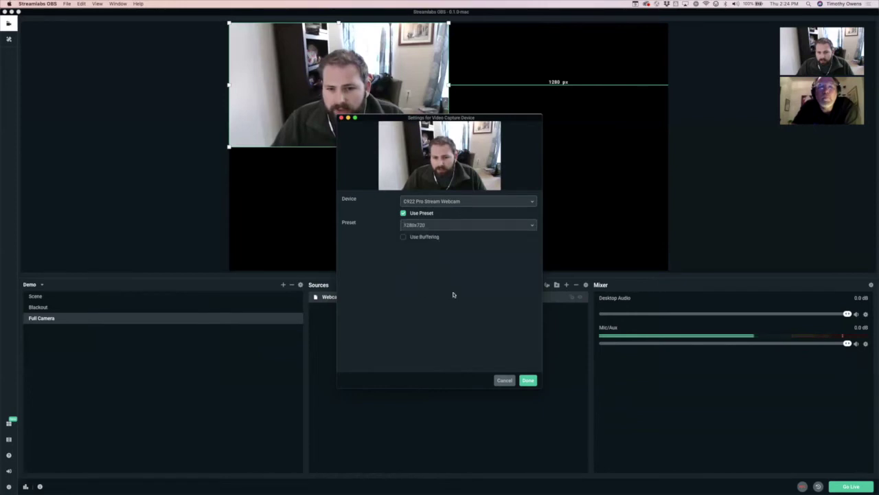
click(443, 229)
click(416, 290)
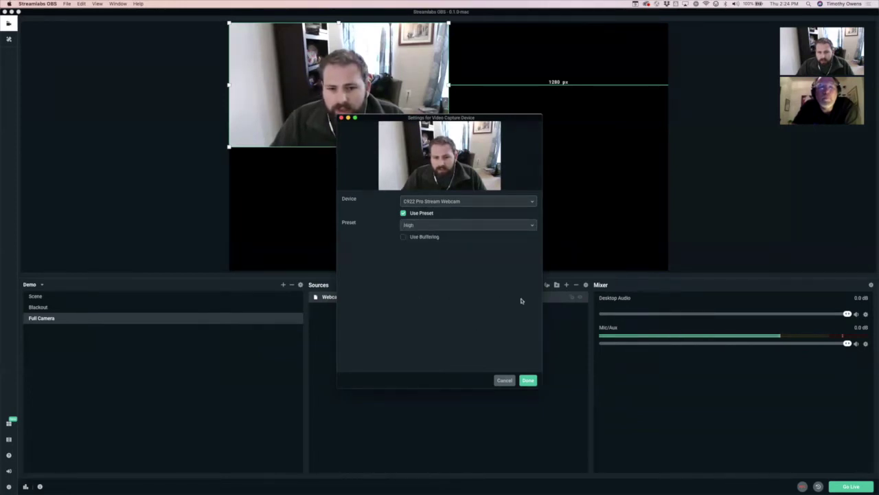
- Apply the webcam settings, enlarge it to fill the canvas, then check Blackout and return to Full Camera
click(527, 380)
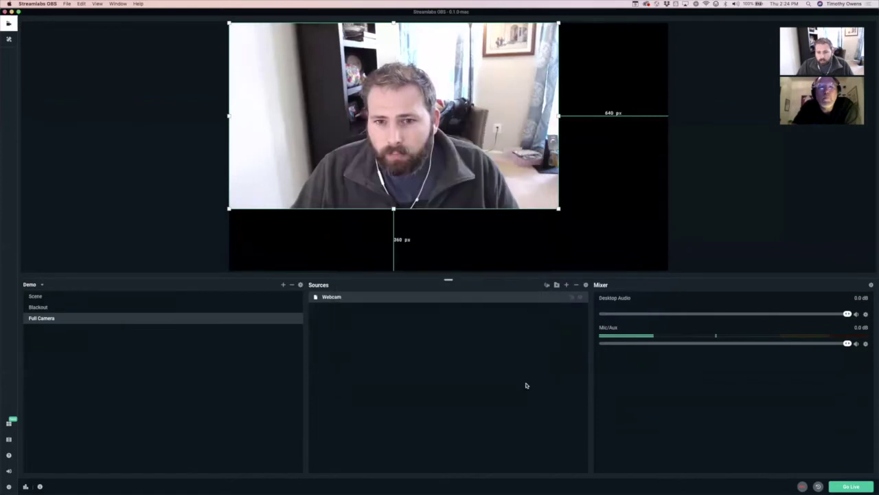
drag(558, 207, 669, 271)
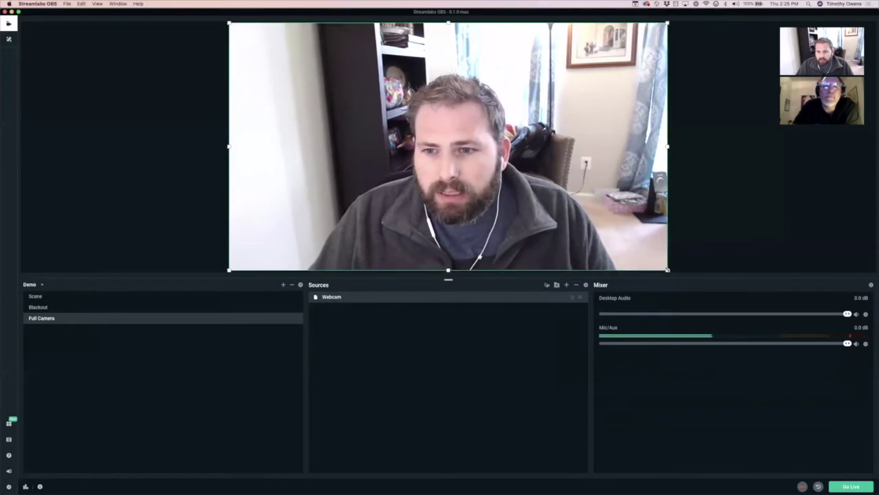
click(707, 245)
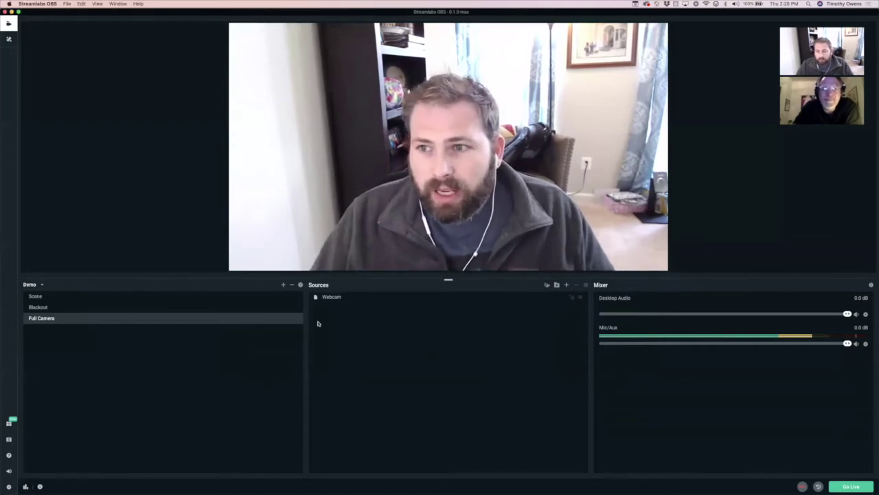
click(39, 308)
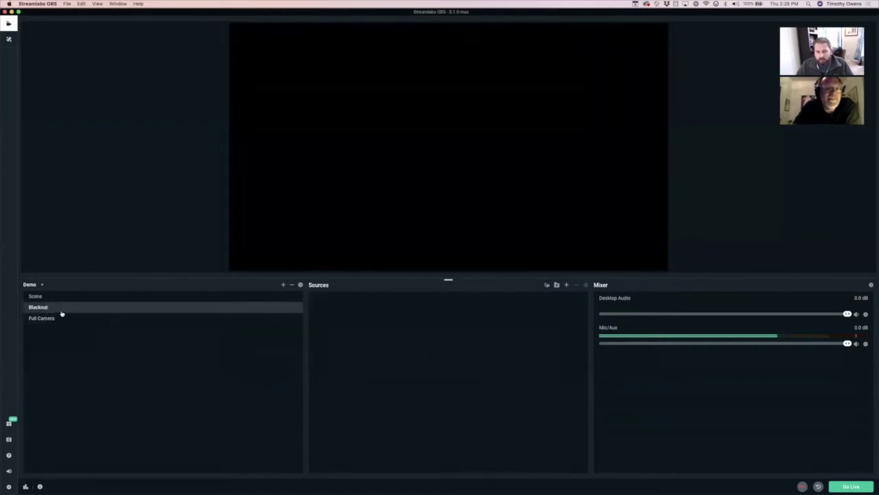
click(54, 318)
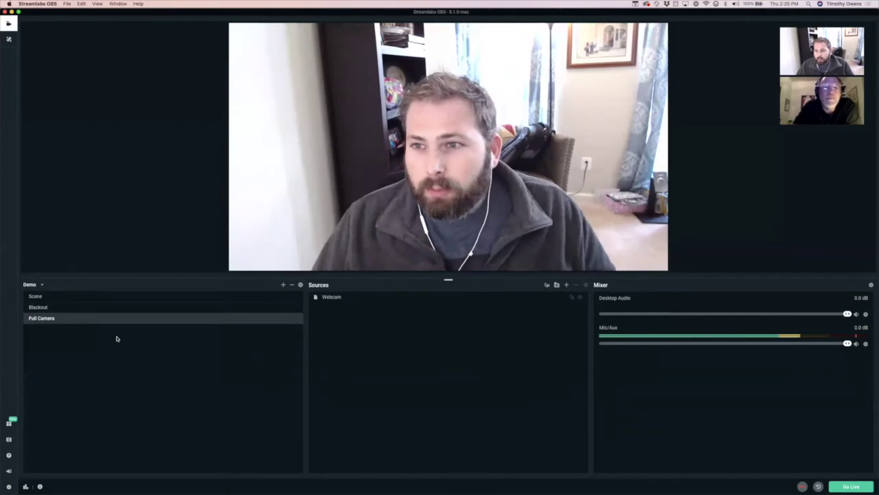
- Create a new scene named 'PC Demo' below Full Camera in the Demo collection
click(282, 285)
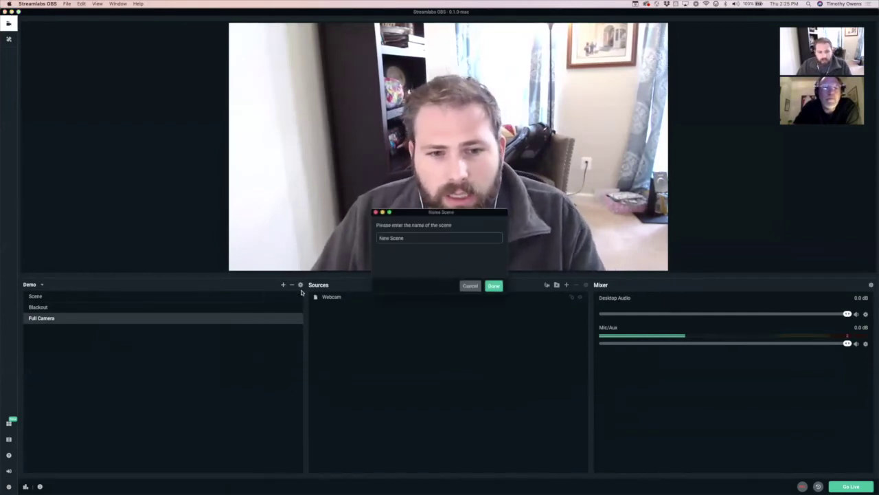
click(320, 239)
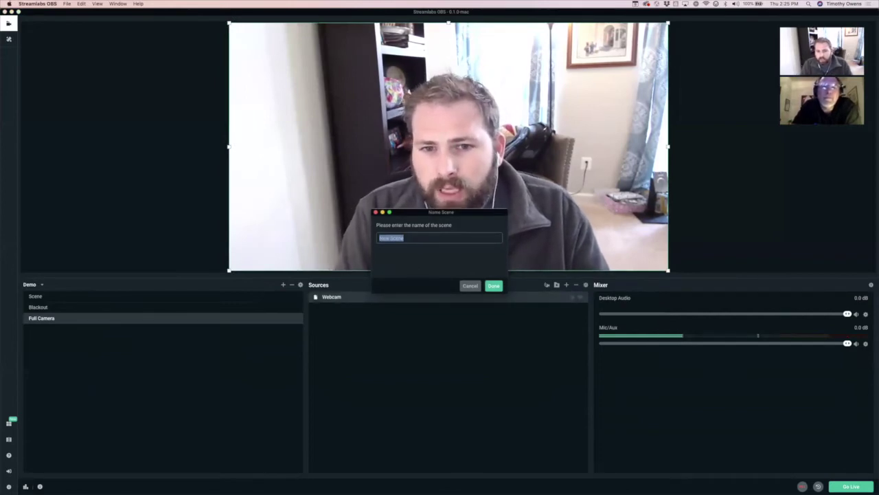
text(PC Demo)
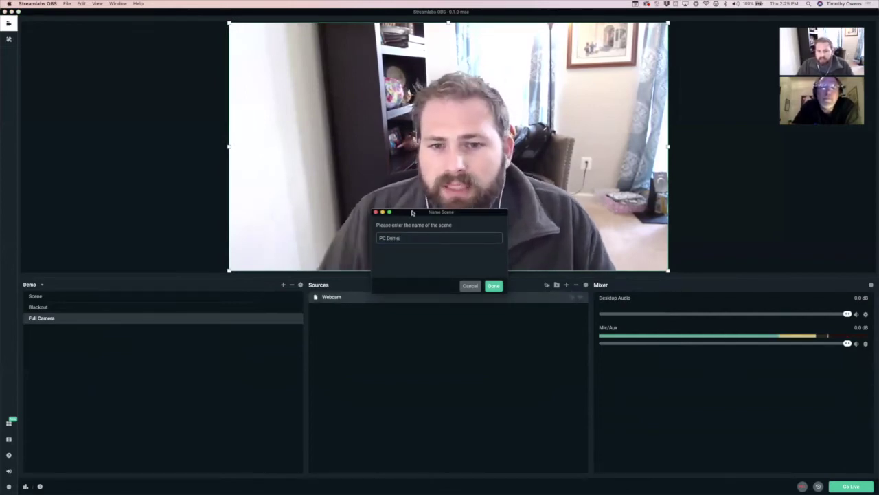
click(494, 285)
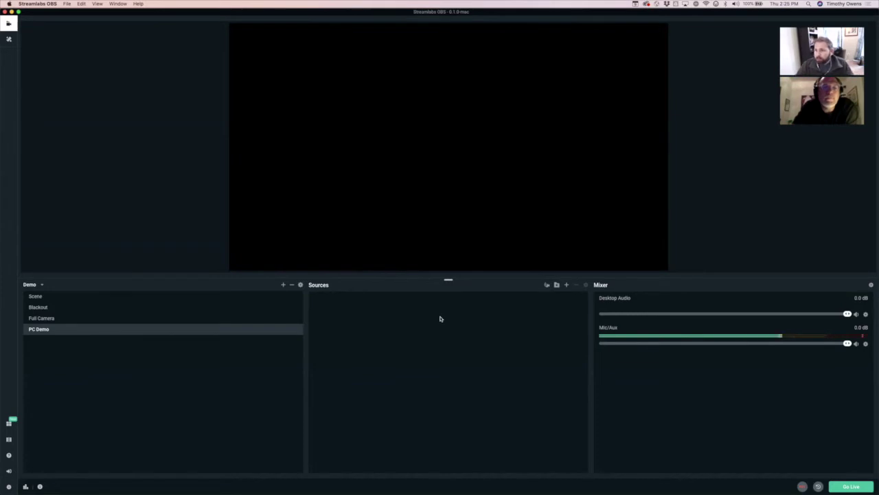
click(567, 285)
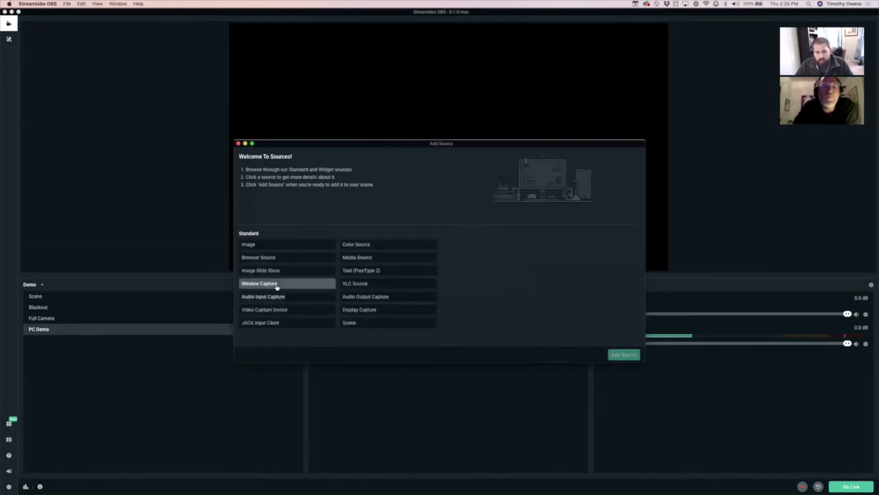
- Choose Display Capture as the source type and name it 'Computer Display'
click(375, 309)
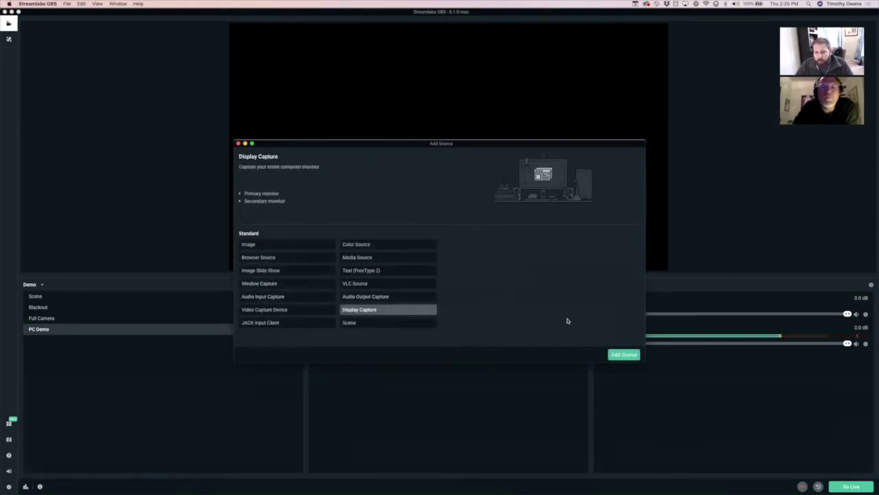
click(625, 355)
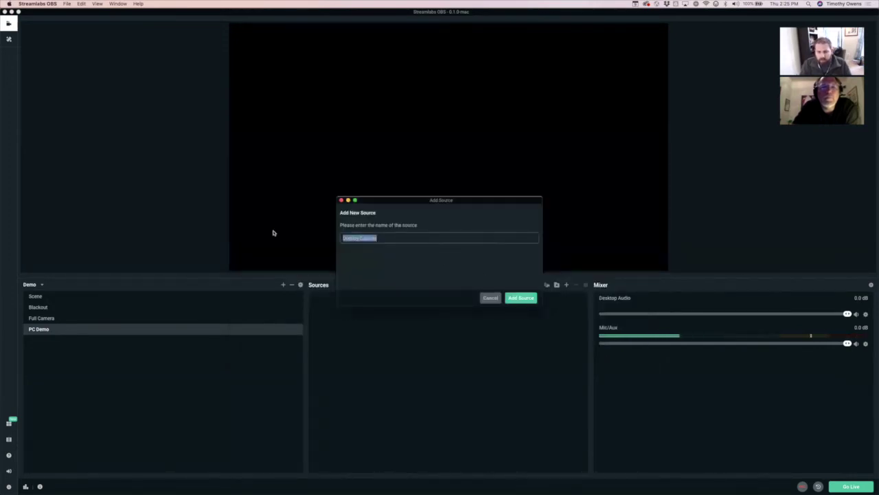
text(Computer)
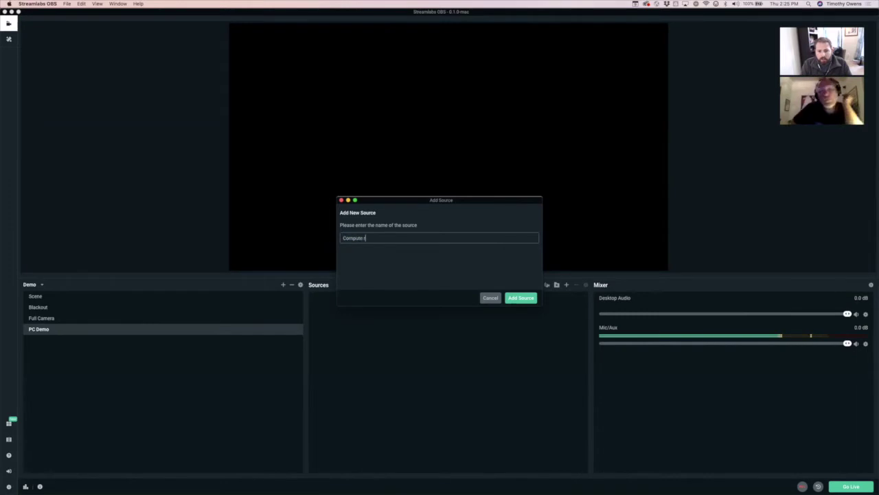
key(BackSpace)
key(BackSpace)
text(Display)
- Create the Computer Display source, trying display 1 and settling on display 0
click(513, 298)
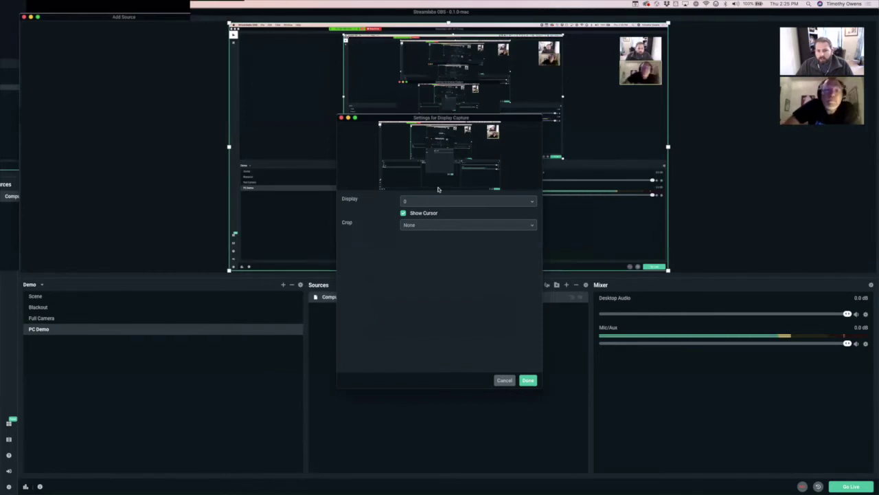
click(443, 203)
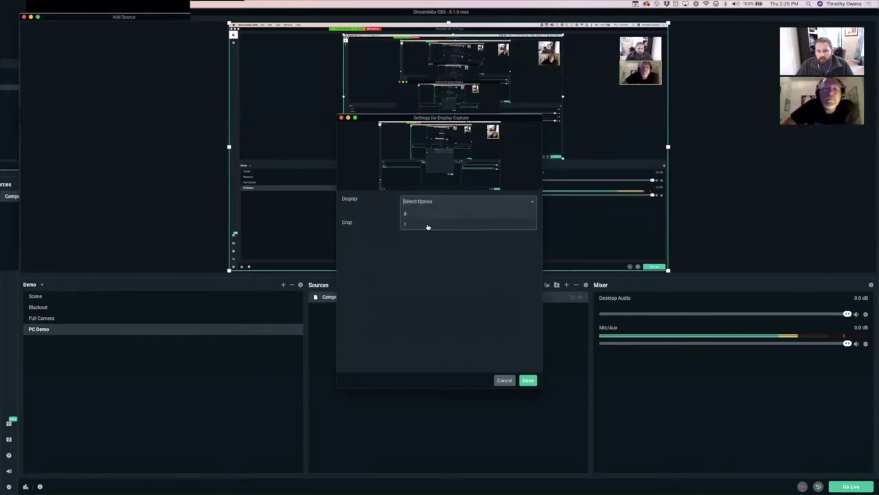
click(420, 224)
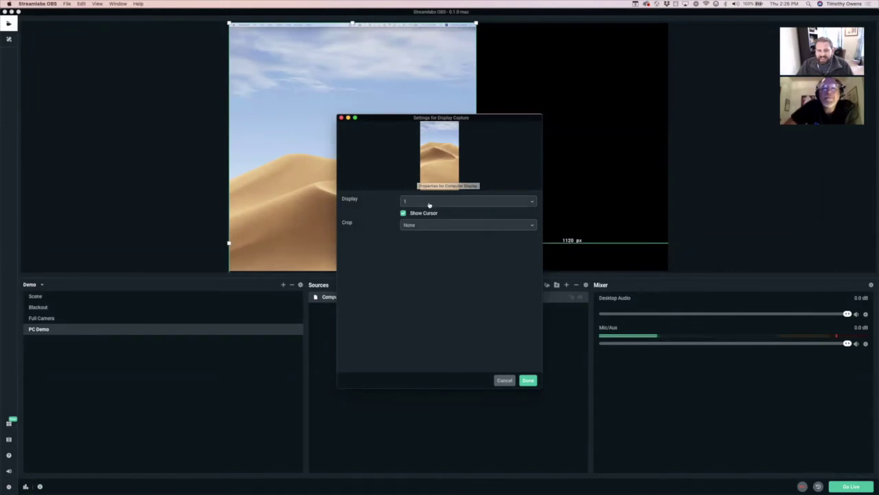
click(429, 202)
click(406, 215)
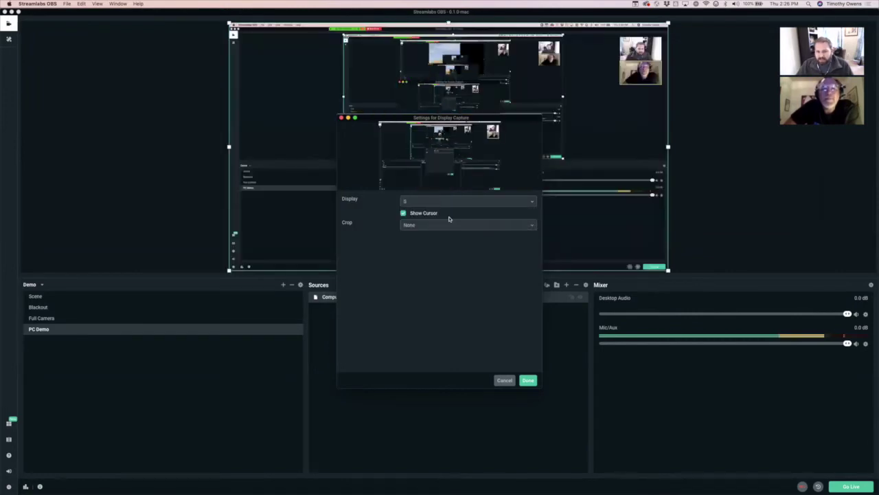
click(528, 380)
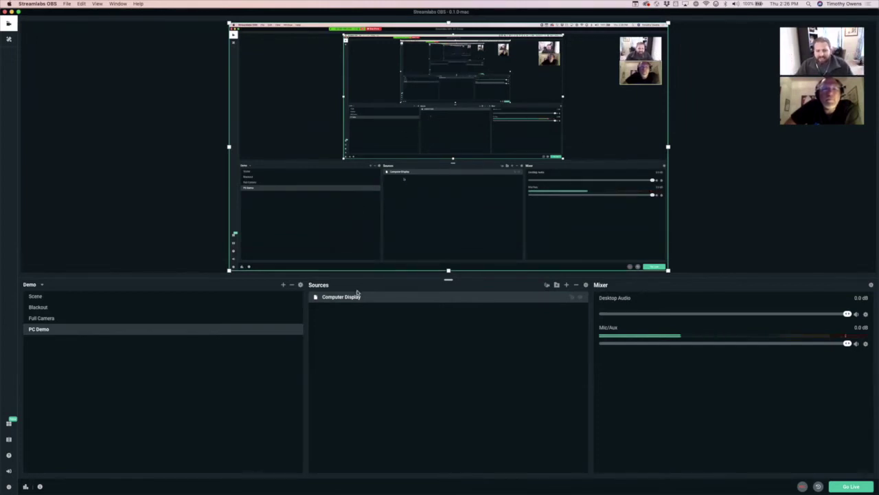
click(567, 285)
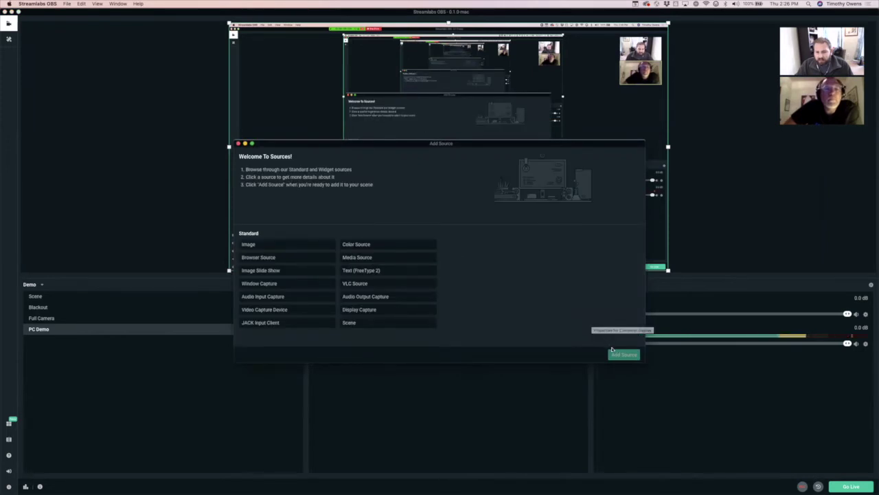
- Add the existing Webcam to PC Demo as a Video Capture Device source
click(282, 310)
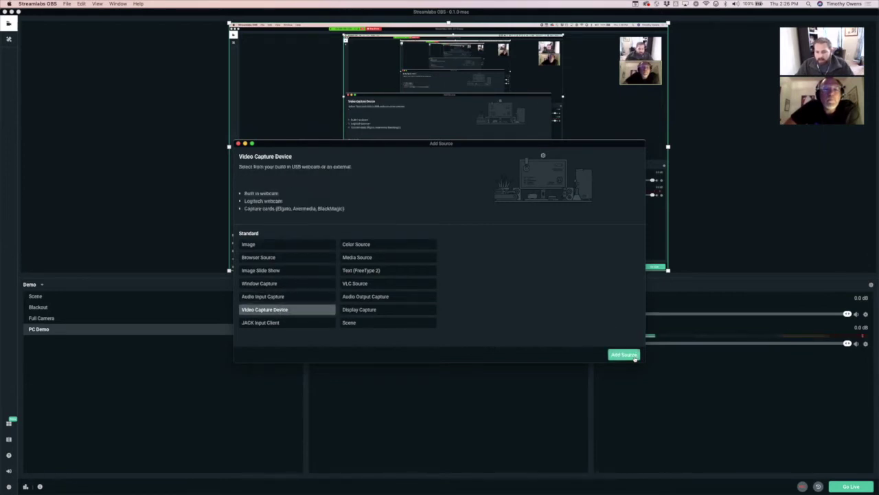
click(624, 354)
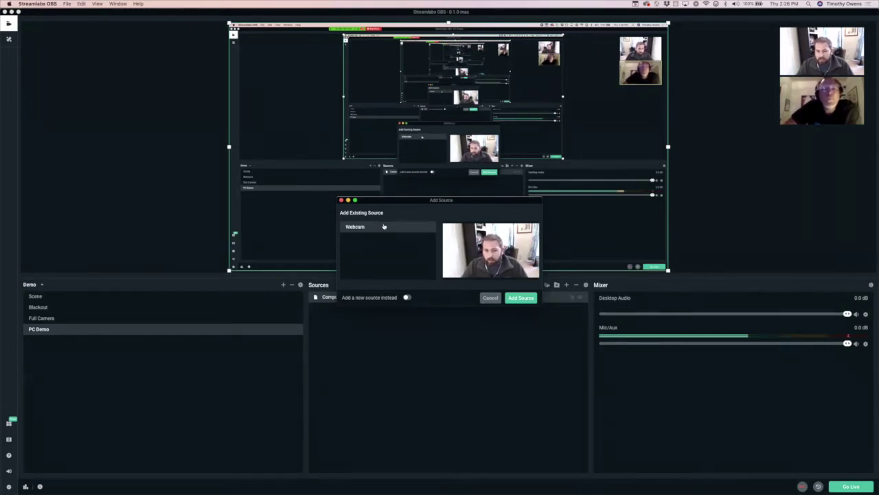
click(406, 297)
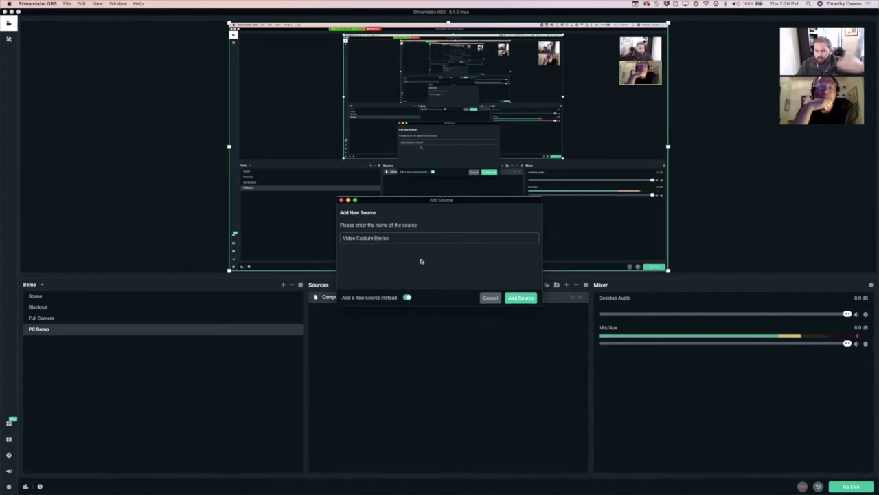
click(406, 298)
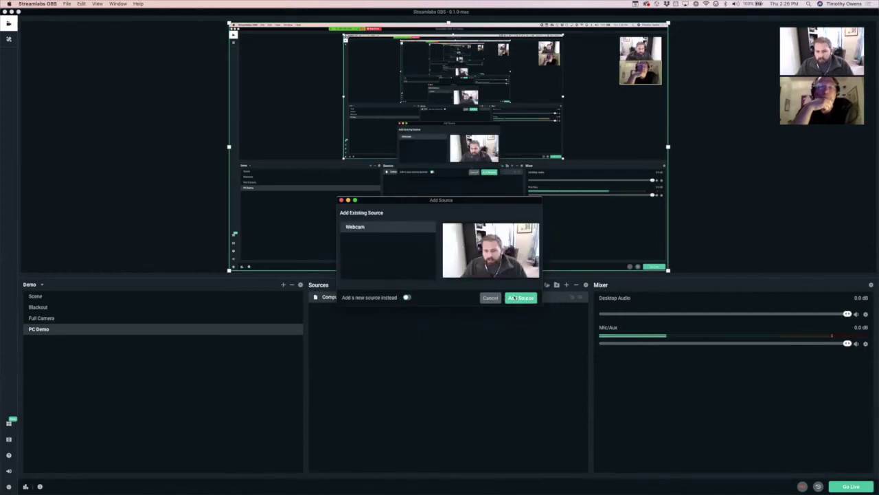
click(521, 298)
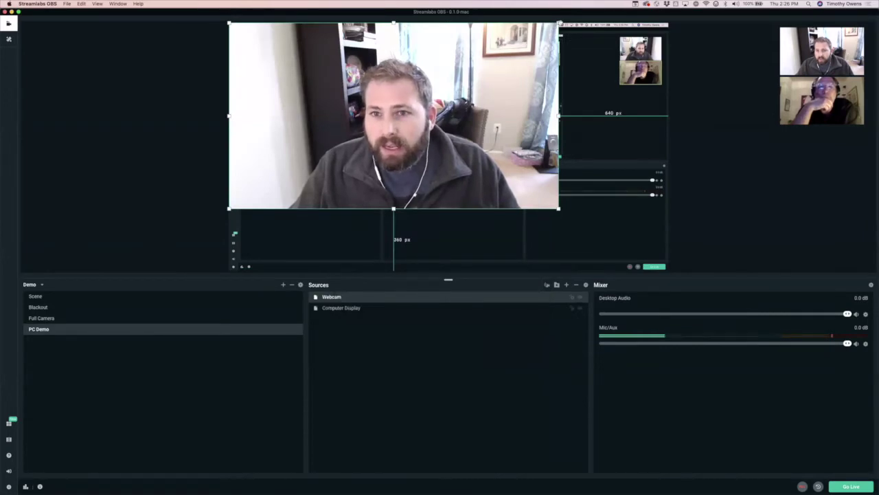
- Resize the Webcam into a small box at the bottom-left corner of the PC Demo canvas
drag(560, 22, 320, 233)
click(163, 153)
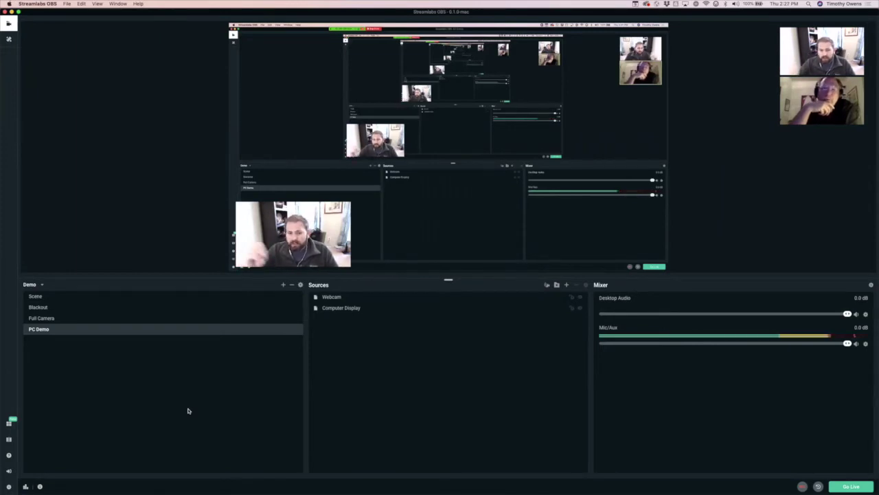
click(336, 309)
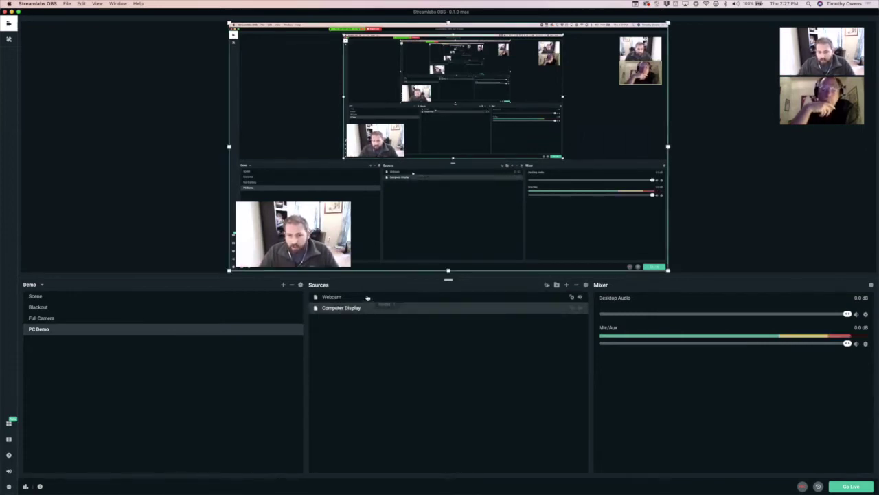
- Reorder the sources so Webcam stays layered above Computer Display
drag(341, 295, 342, 296)
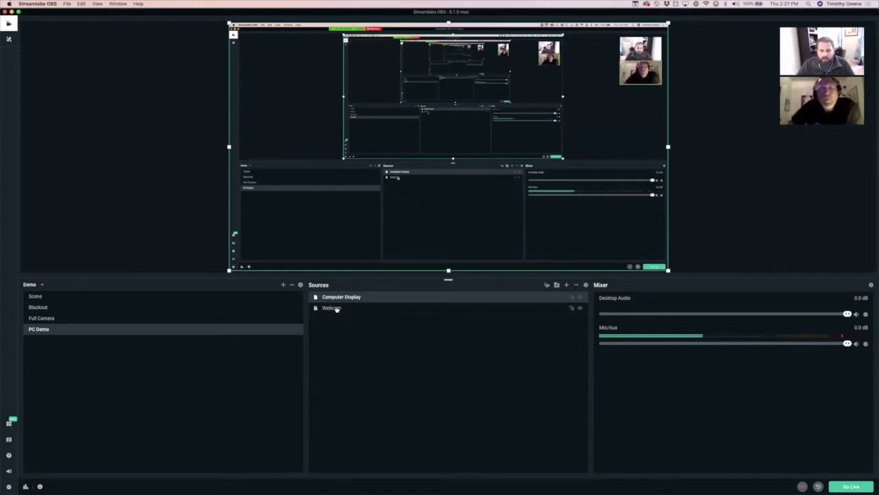
drag(332, 311, 335, 296)
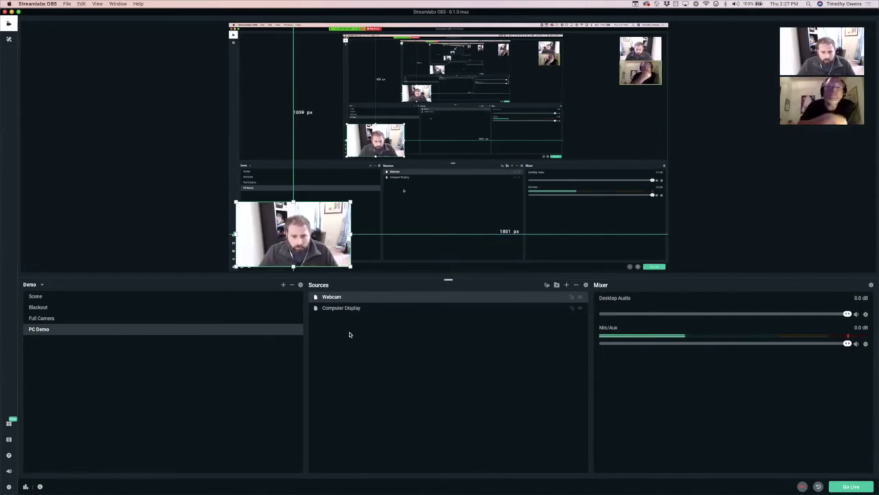
- Switch to Full Camera briefly, then return to the PC Demo scene
click(50, 318)
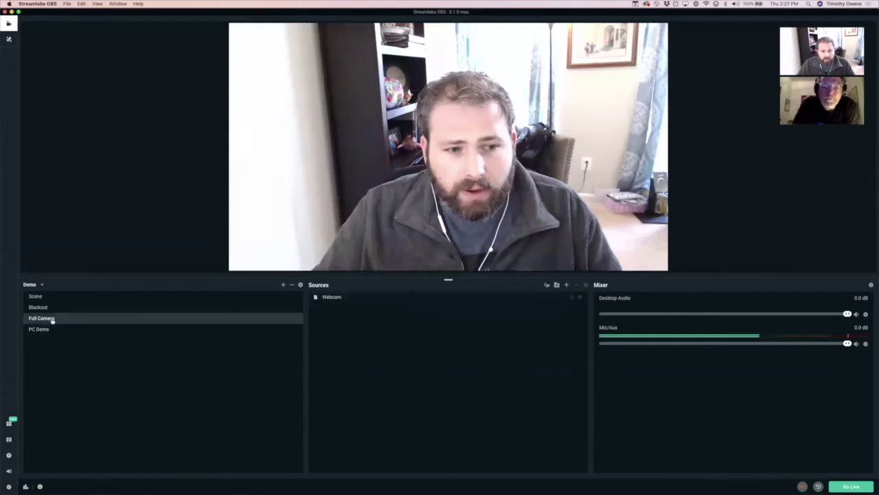
click(46, 329)
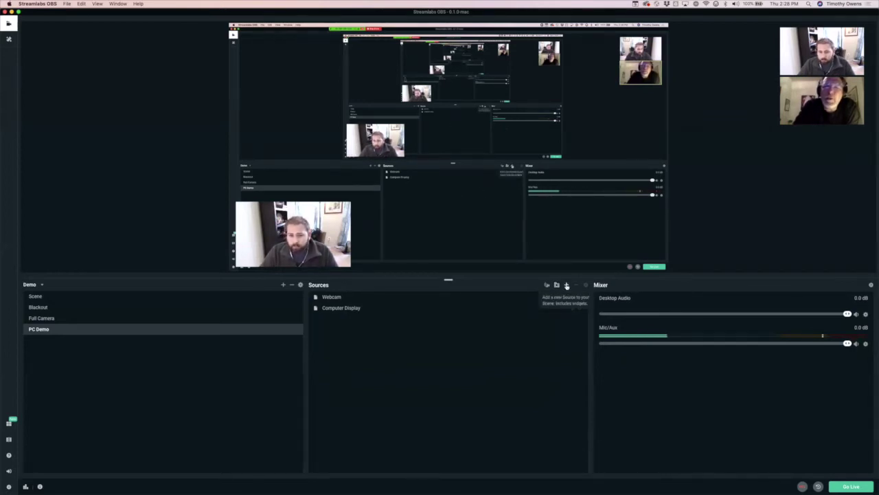
- Create a new scene named 'Video Scene' below PC Demo
click(283, 284)
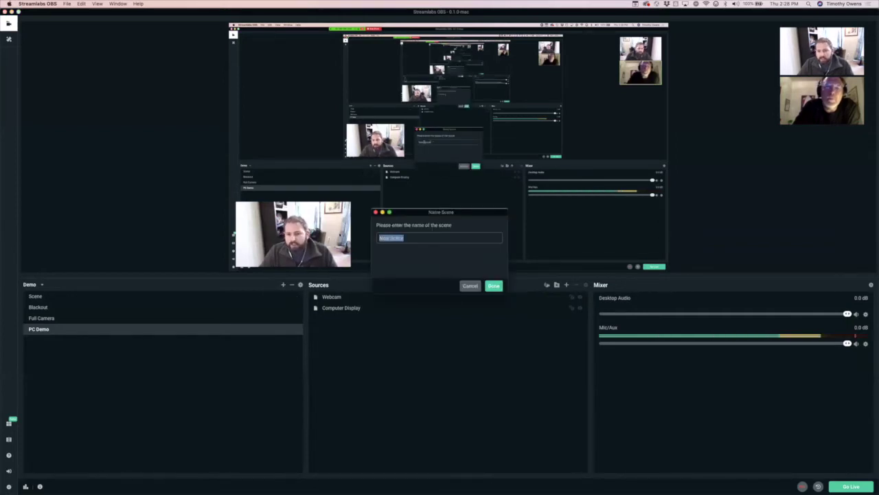
click(341, 308)
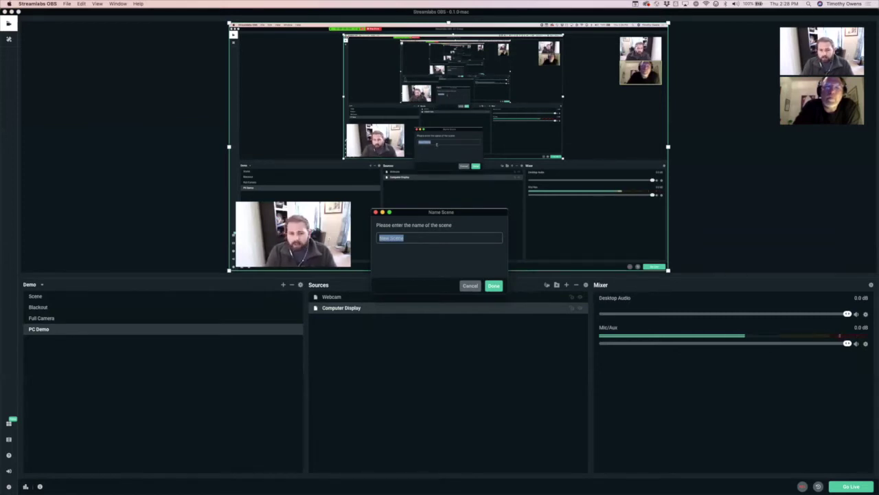
text(Video Scene)
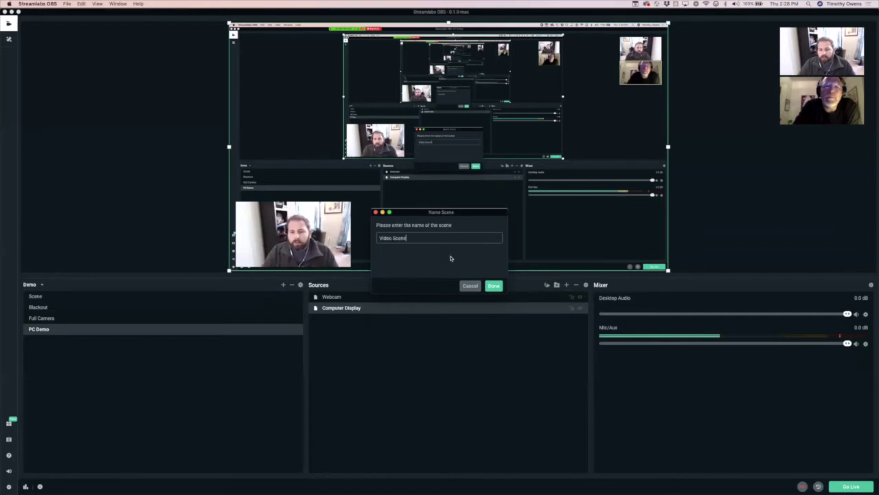
key(Return)
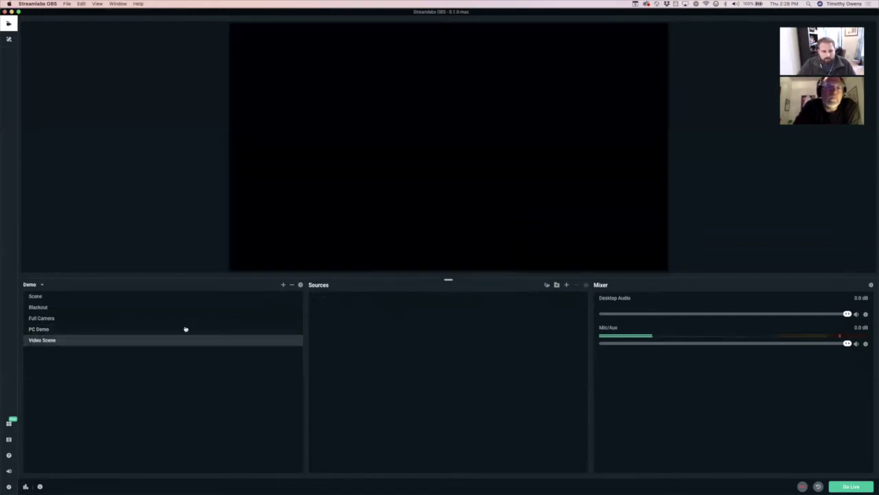
- After a brief look at Blackout, pick VLC Source as the new source type for Video Scene
click(566, 286)
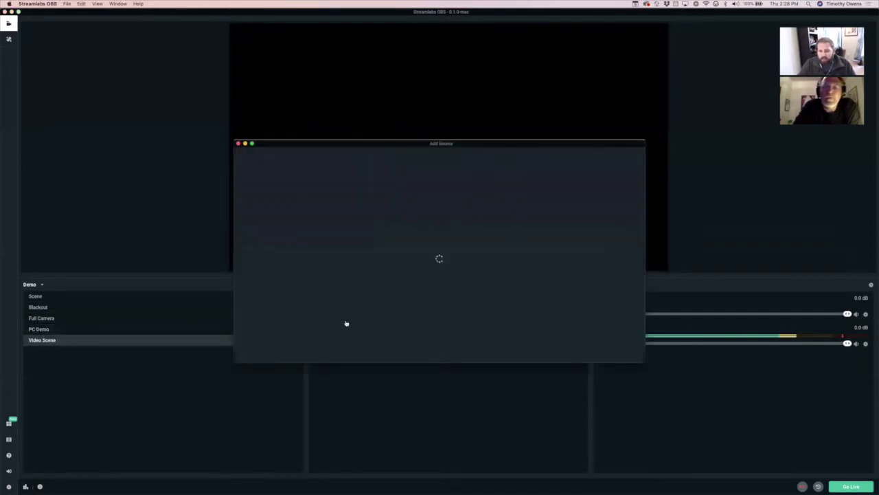
click(238, 143)
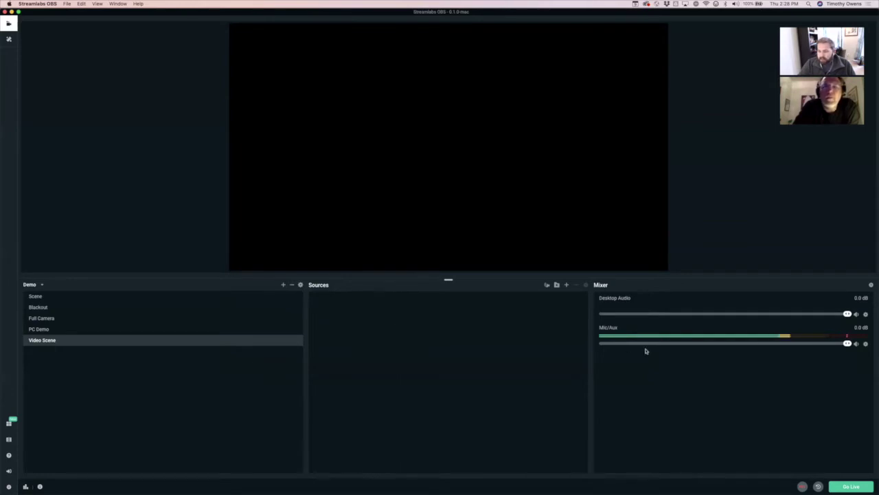
click(101, 309)
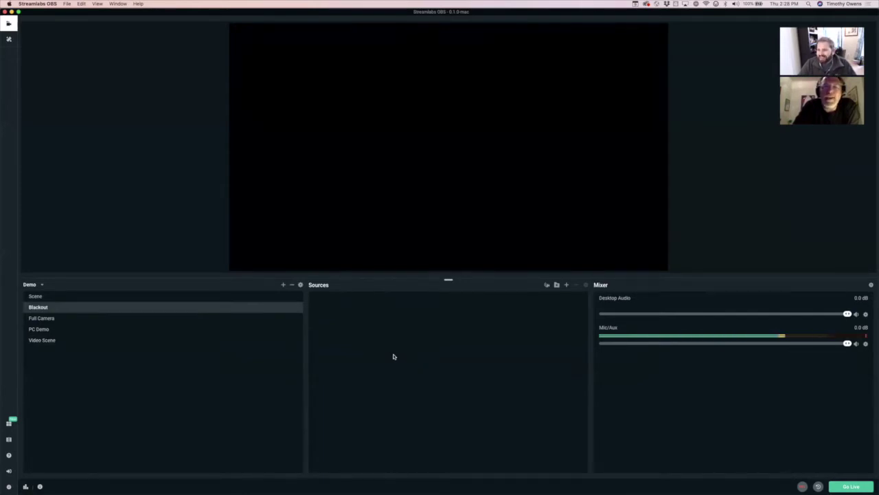
click(44, 341)
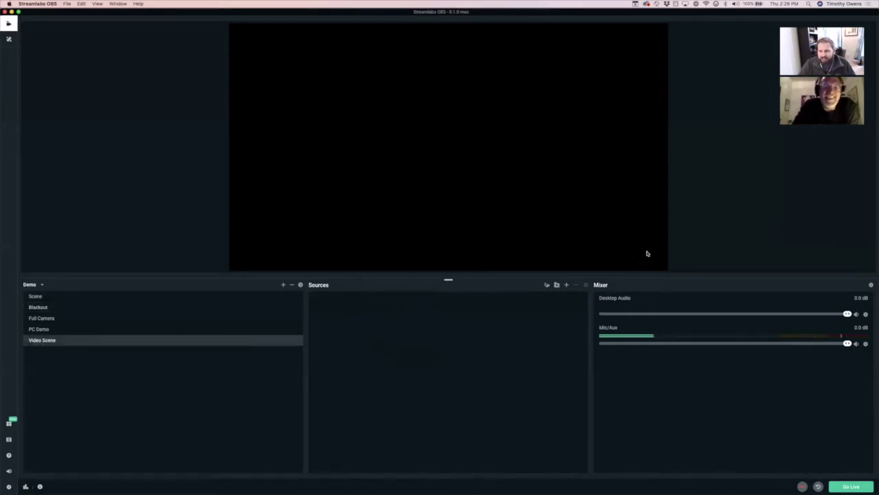
click(566, 285)
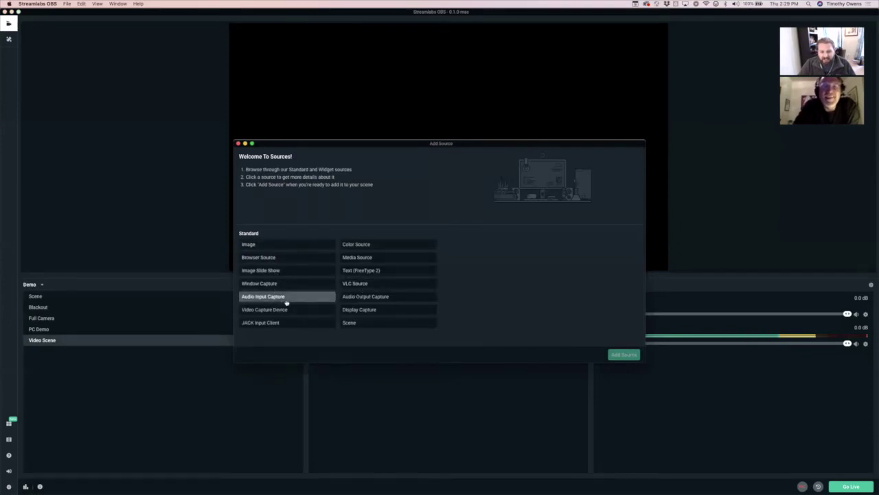
click(275, 243)
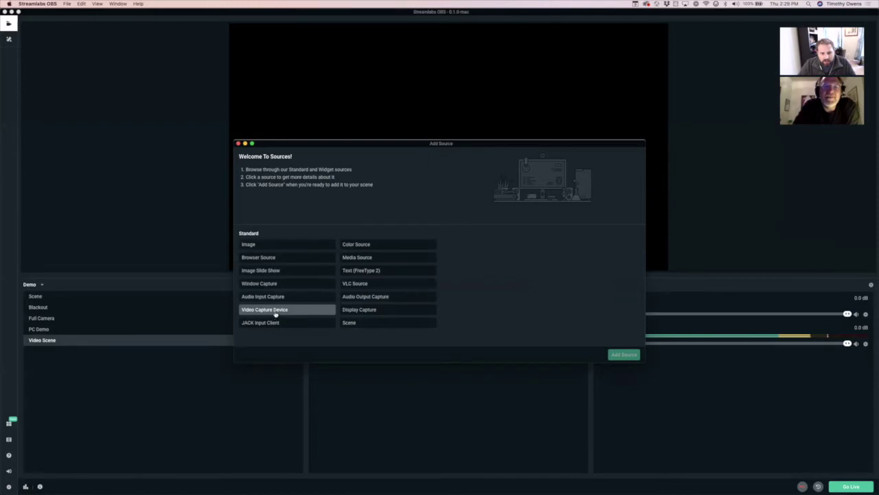
click(364, 282)
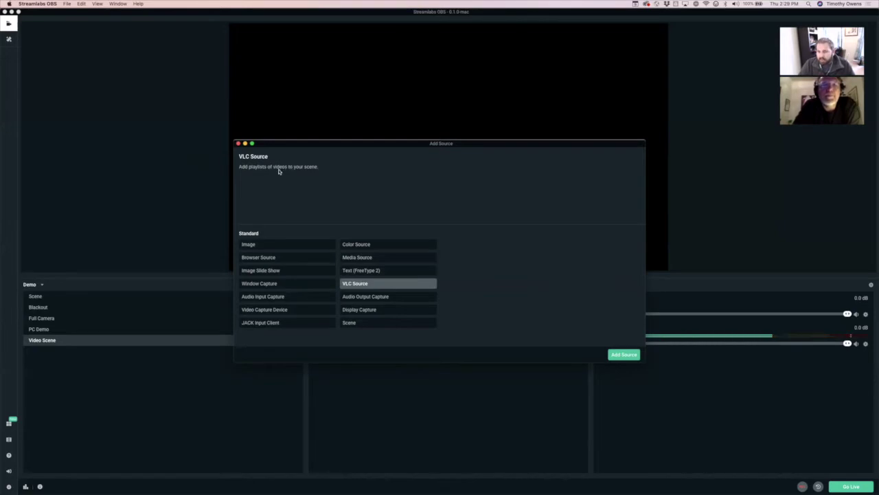
- Name the VLC source 'Demo Video' and create it in Video Scene
click(624, 355)
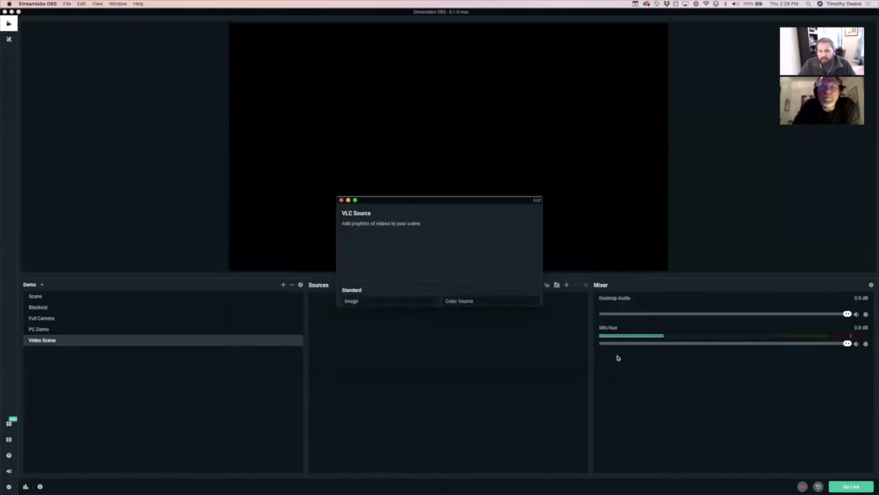
key(super+a)
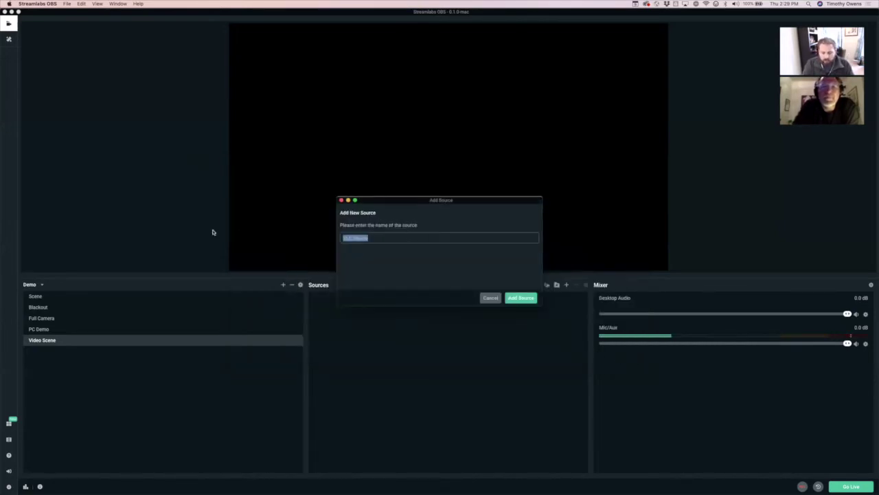
text(Demo Video)
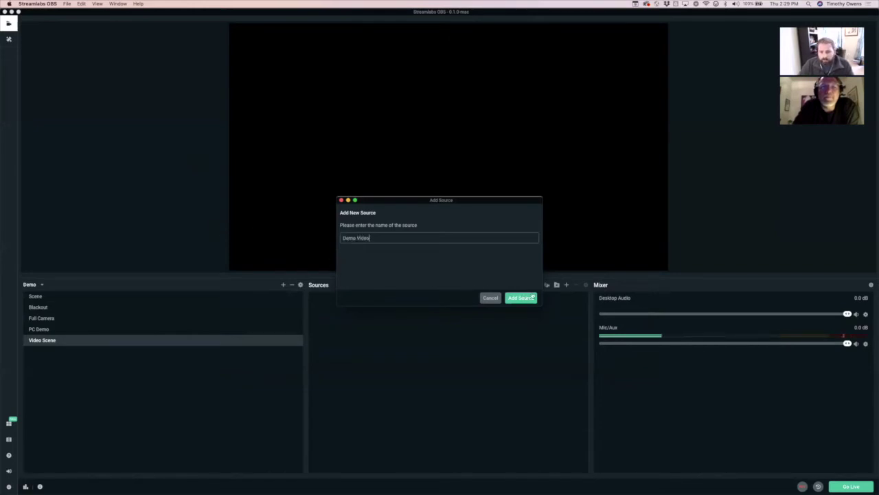
click(527, 297)
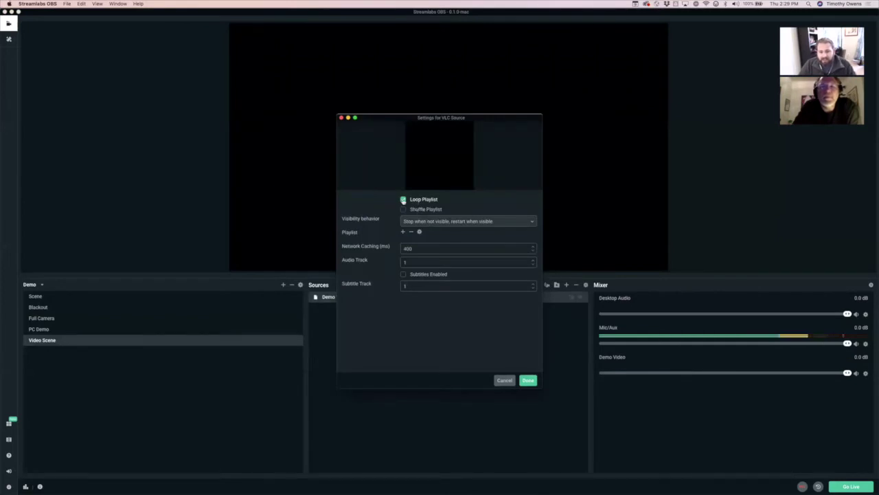
click(402, 199)
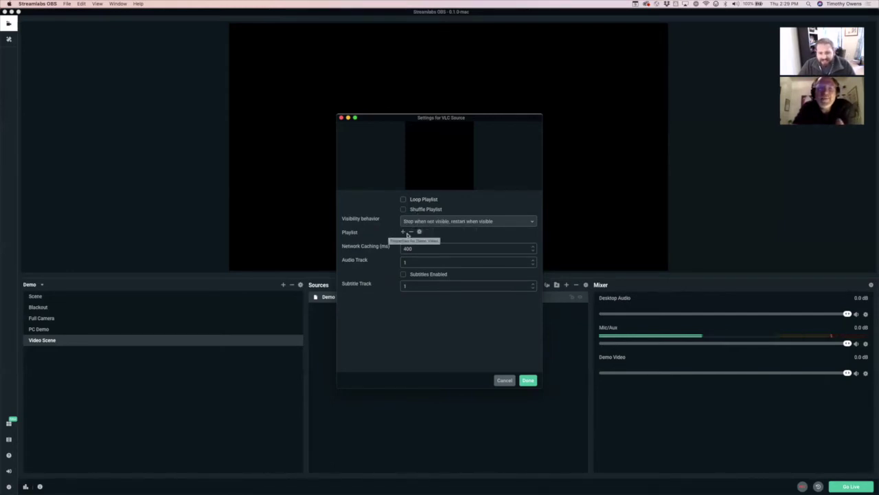
click(402, 232)
click(413, 235)
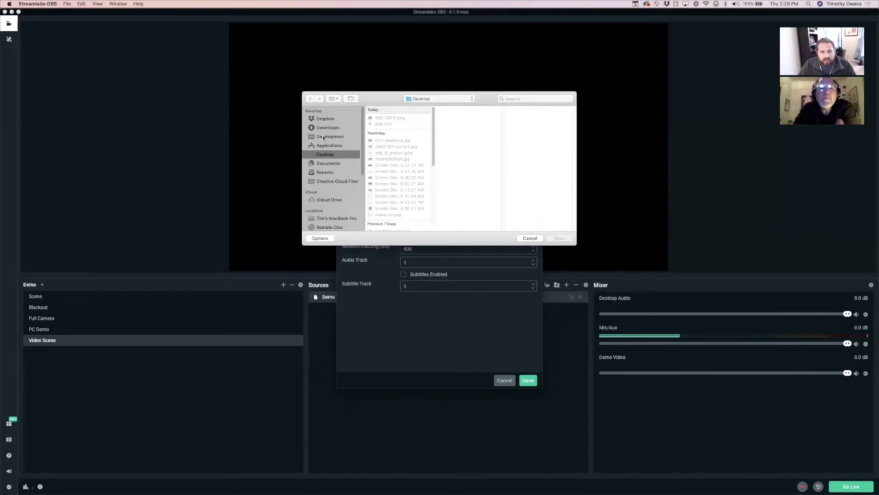
key(super+shift+g)
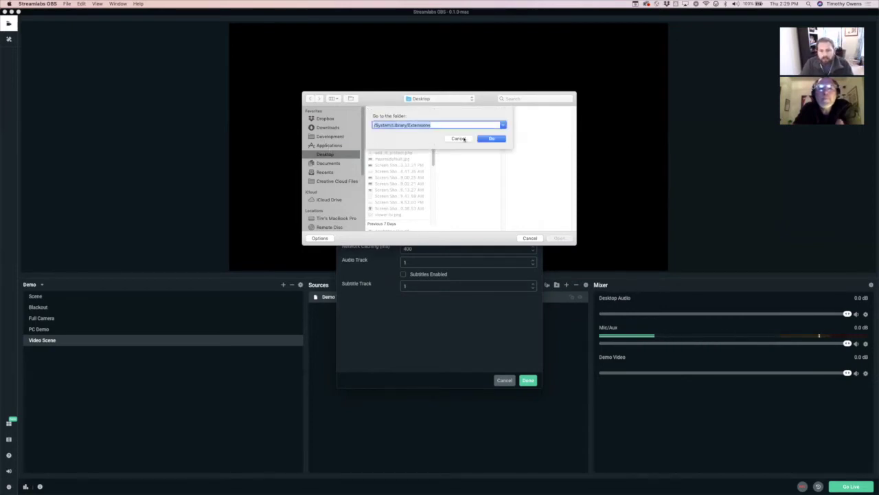
text(~/Movies)
key(Return)
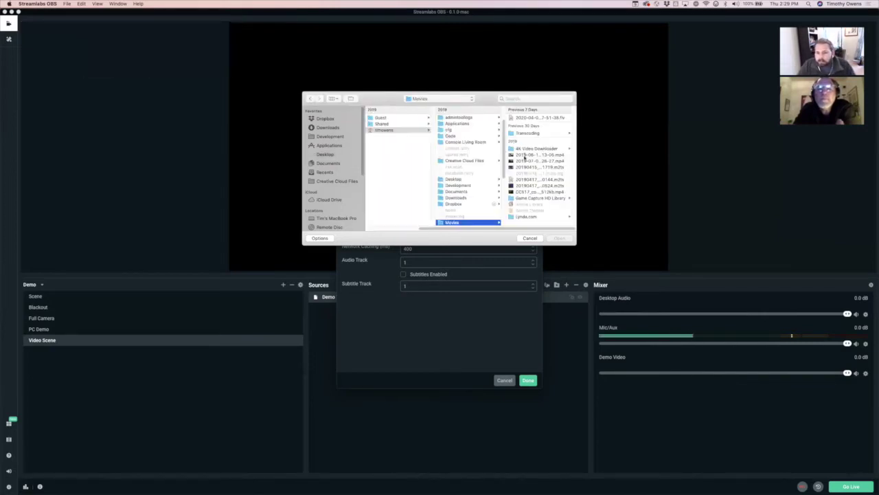
click(524, 156)
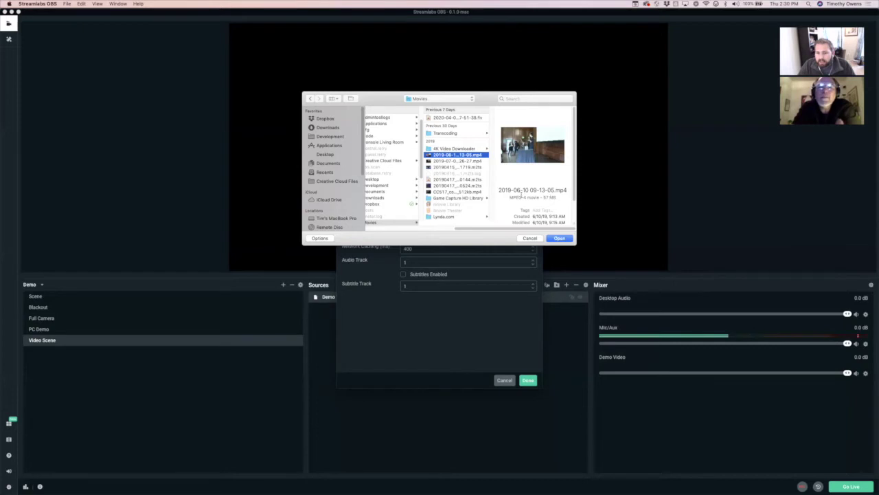
click(560, 238)
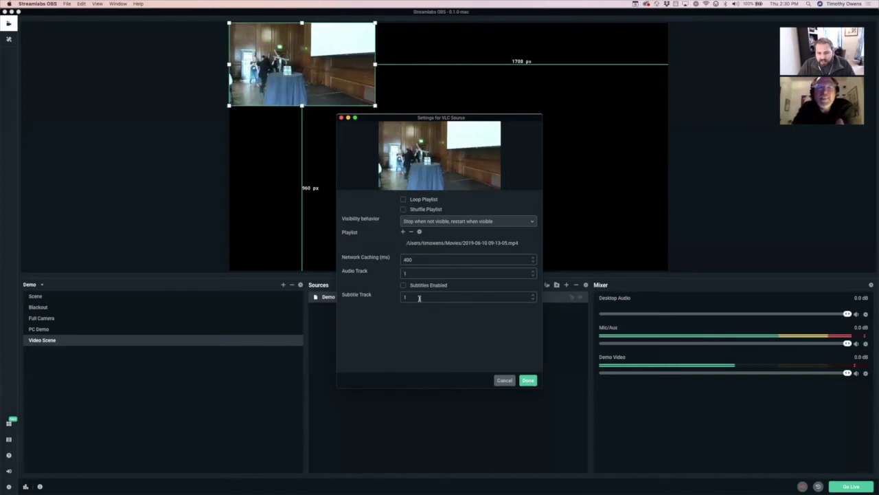
- Keep the Demo Video settings and stretch the clip to fill the entire Video Scene canvas
click(527, 381)
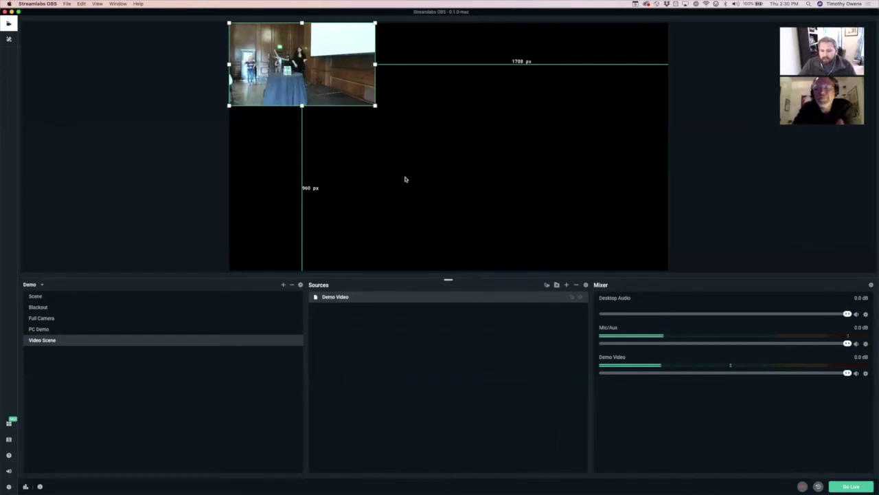
drag(374, 105, 678, 242)
click(679, 241)
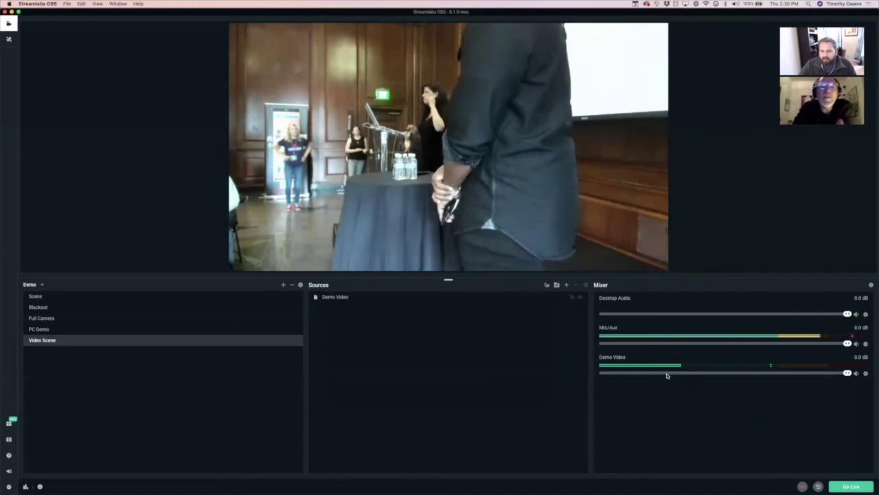
click(865, 374)
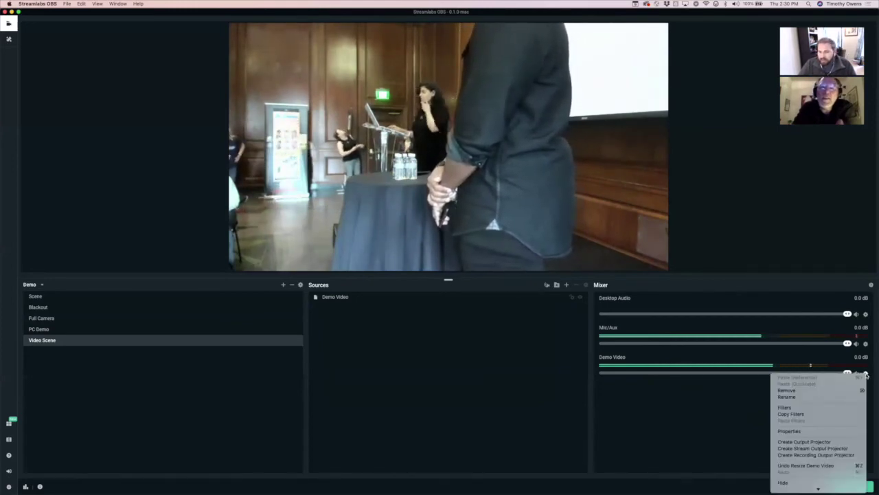
click(789, 431)
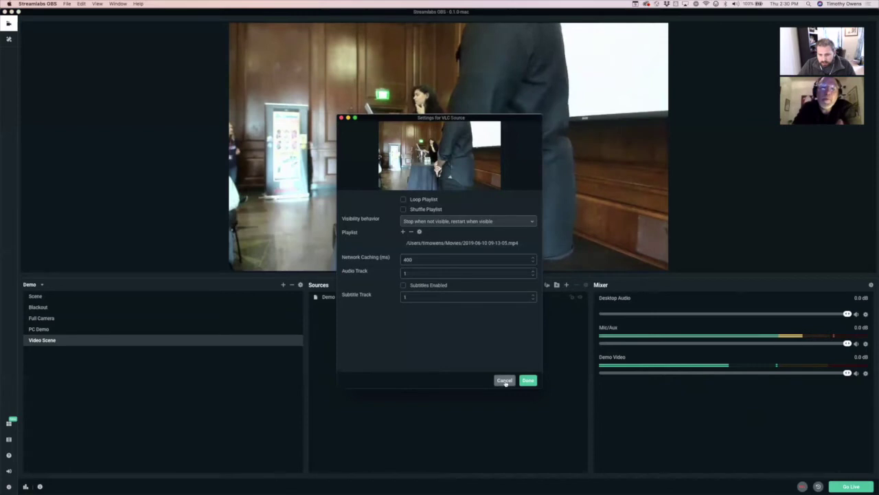
click(504, 380)
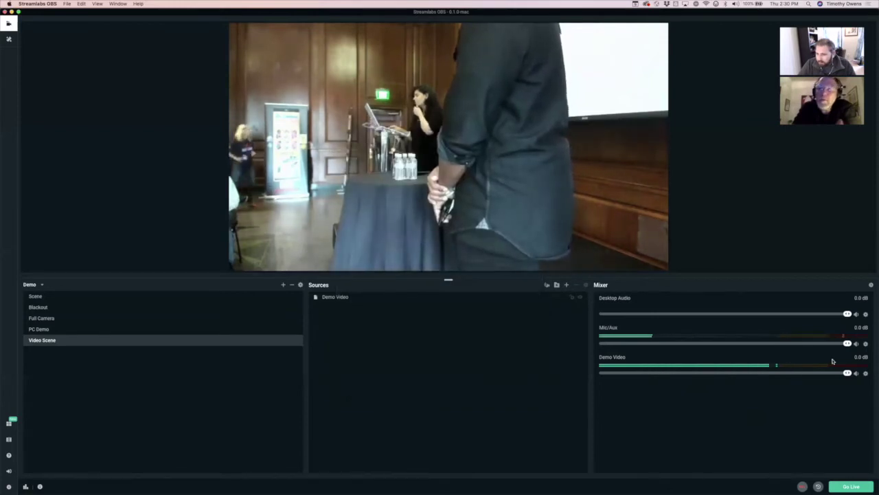
click(866, 373)
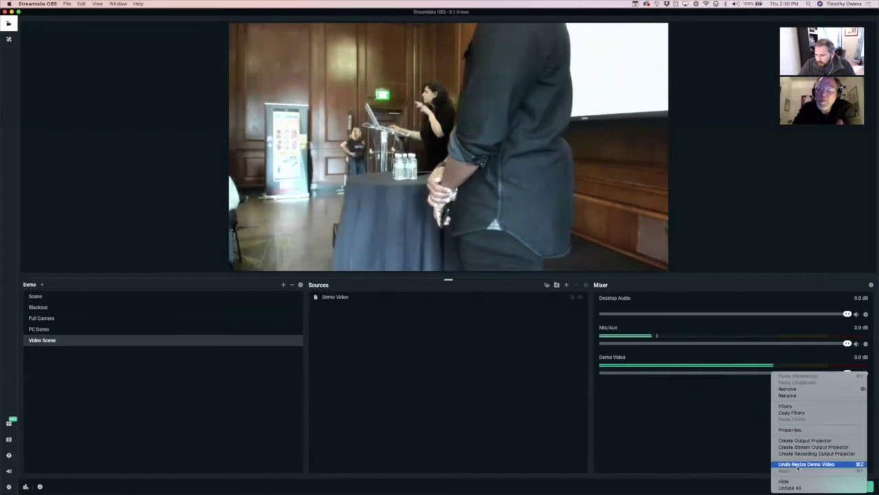
click(795, 430)
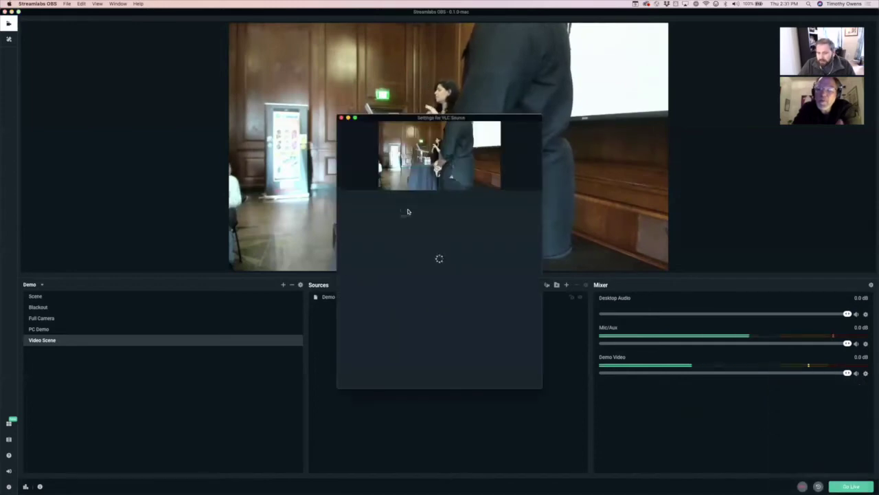
click(504, 380)
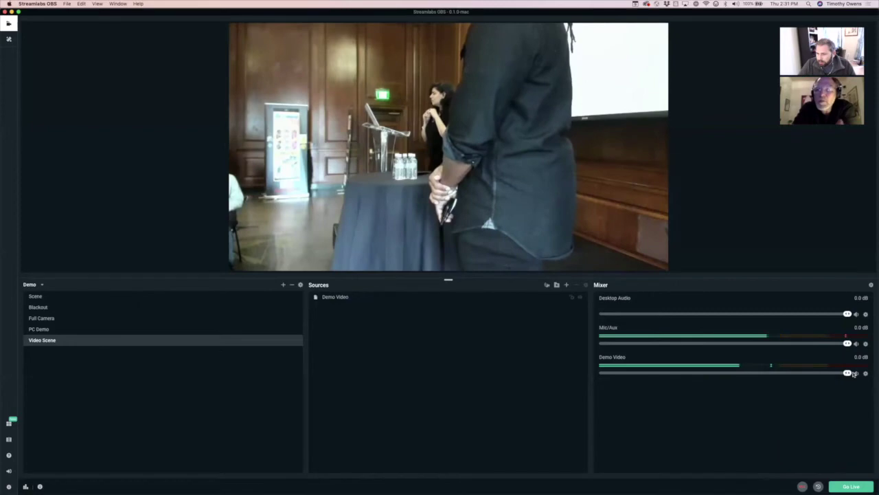
- In Advanced Audio Settings, set Demo Video's Audio Monitoring to Monitor and Output, leaving Mic/Aux unchanged
click(871, 284)
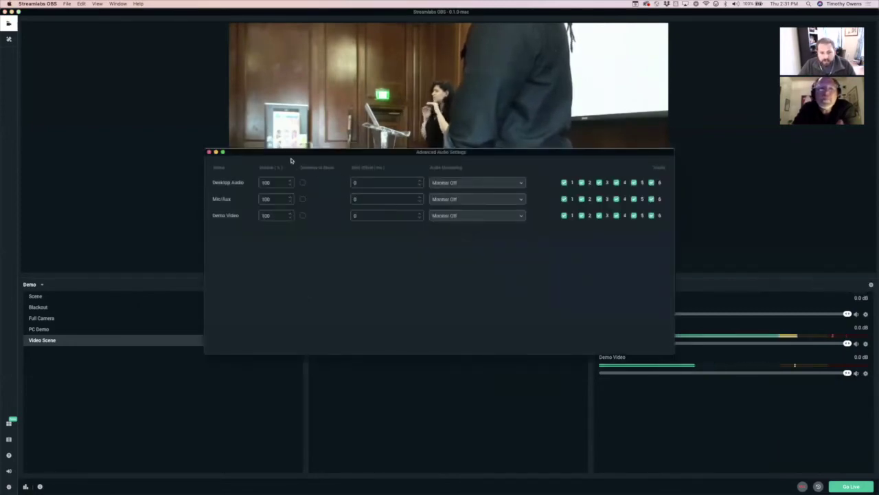
drag(290, 152, 226, 144)
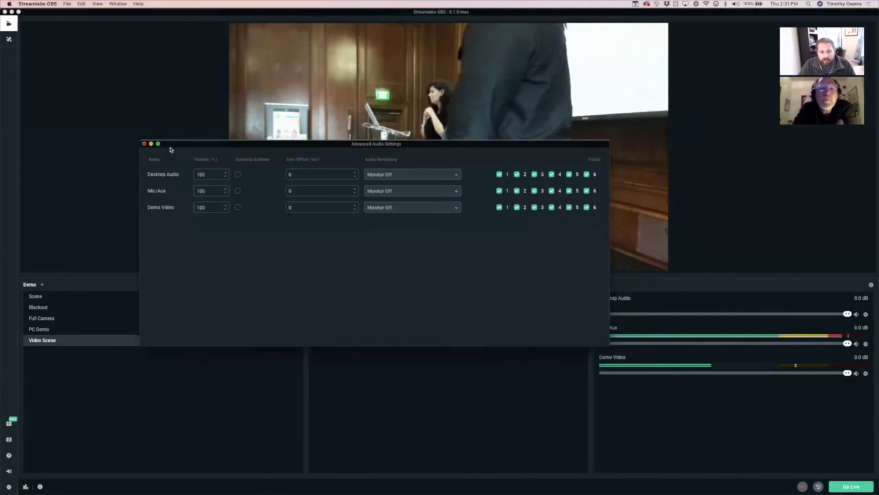
click(143, 143)
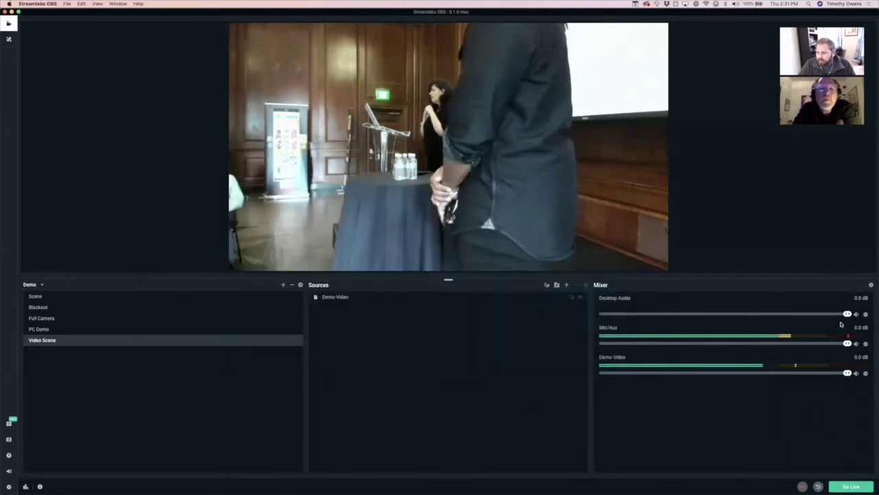
click(872, 286)
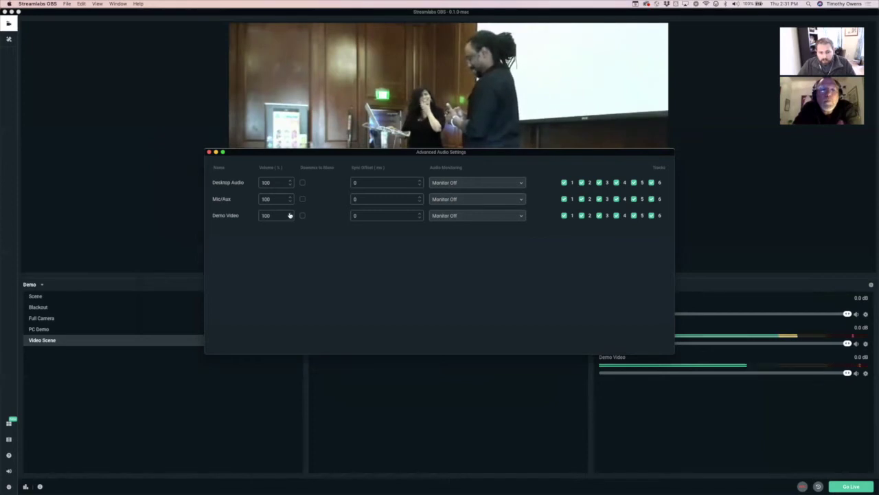
text(100)
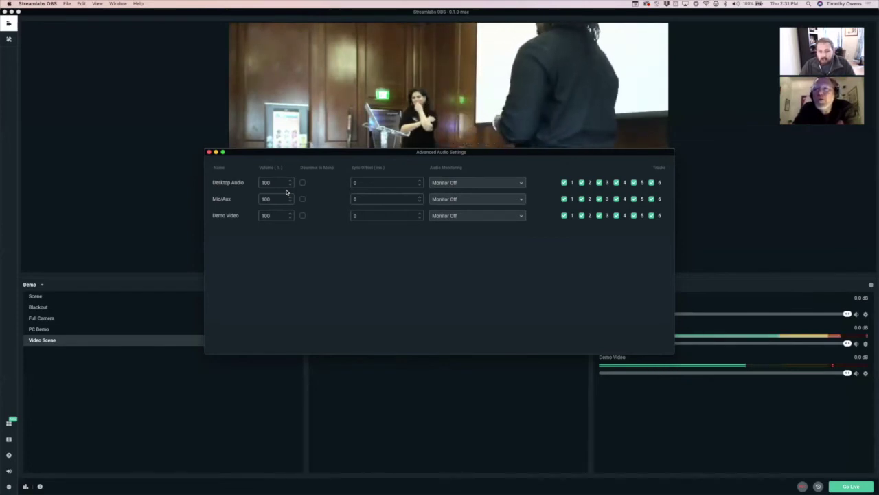
click(462, 197)
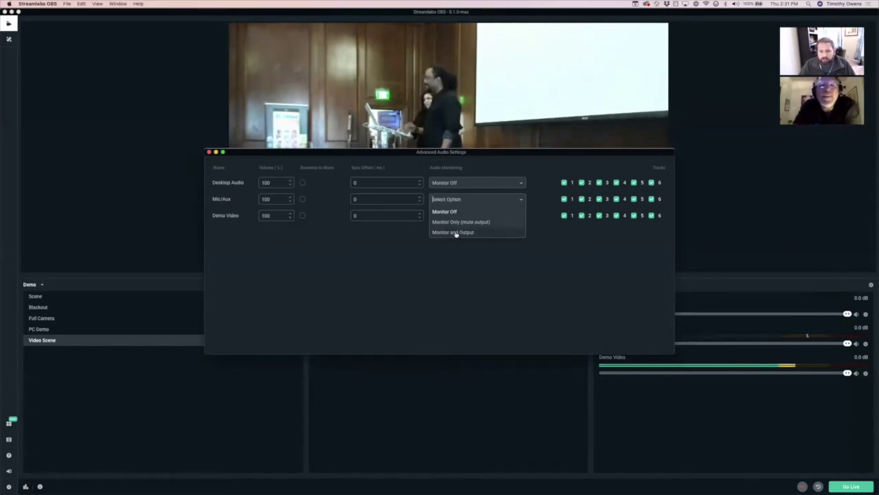
click(385, 240)
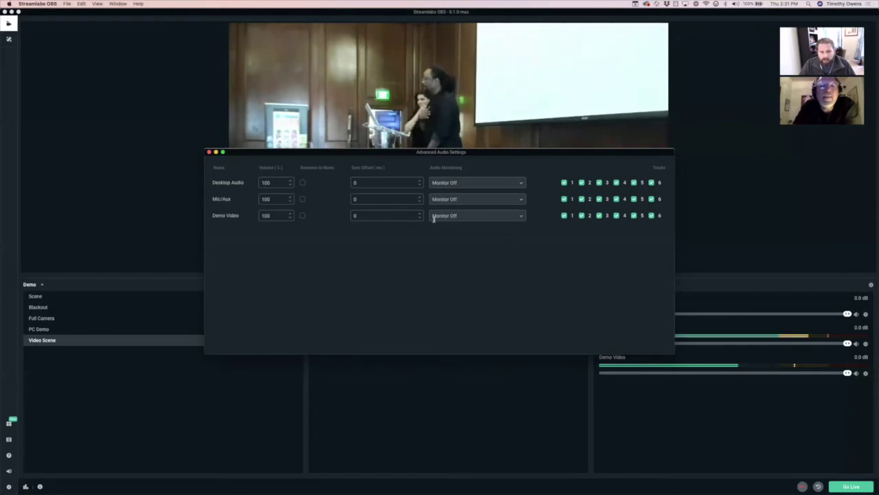
click(462, 217)
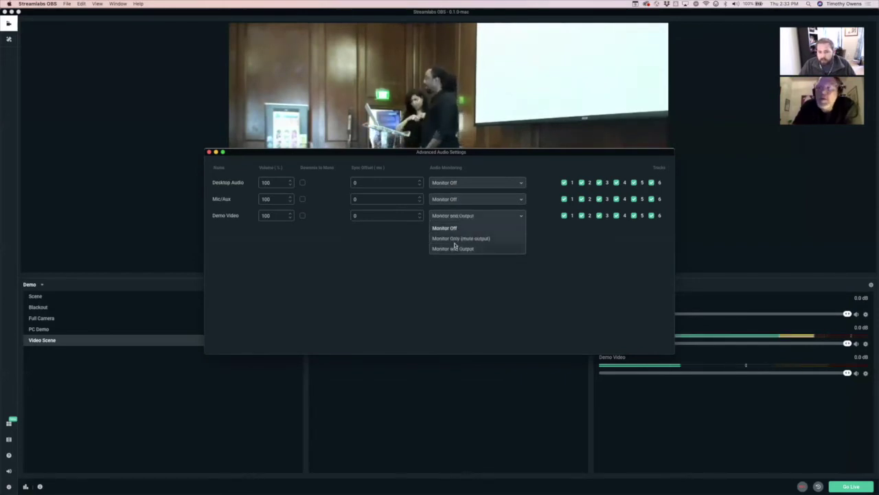
click(454, 248)
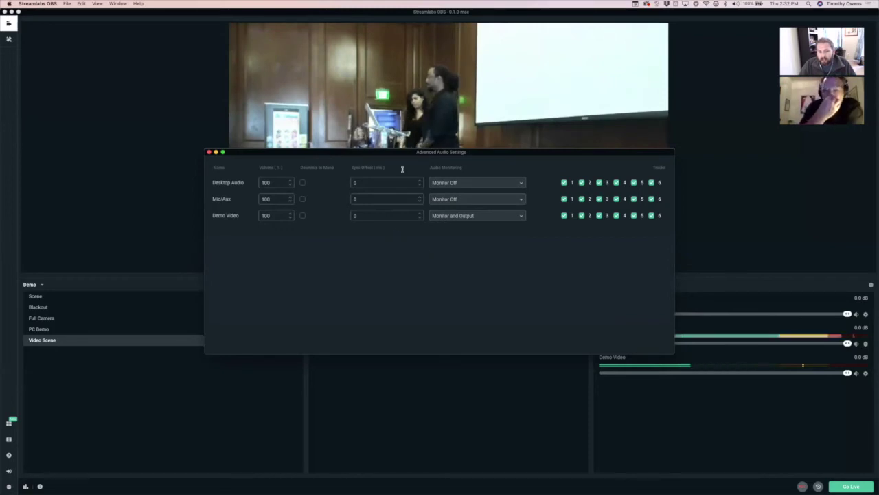
drag(398, 158, 353, 219)
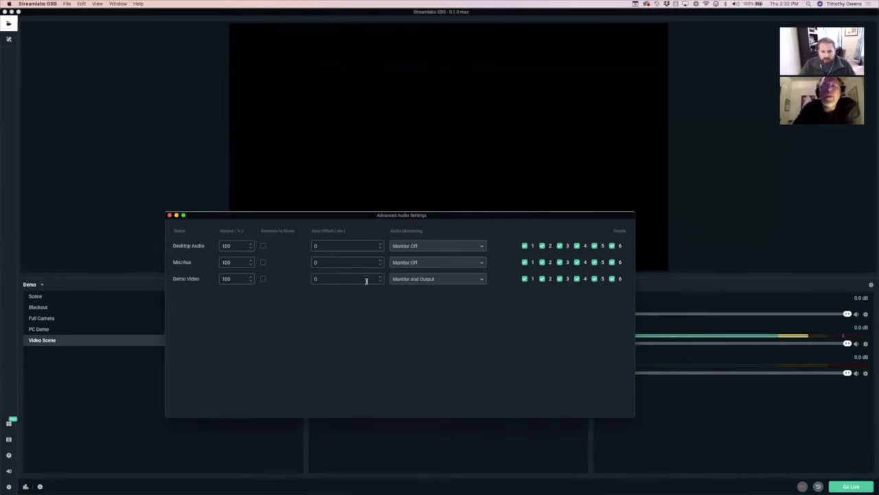
- Set Demo Video's monitoring back to Monitor Off, close Advanced Audio Settings, and switch to PC Demo
click(406, 279)
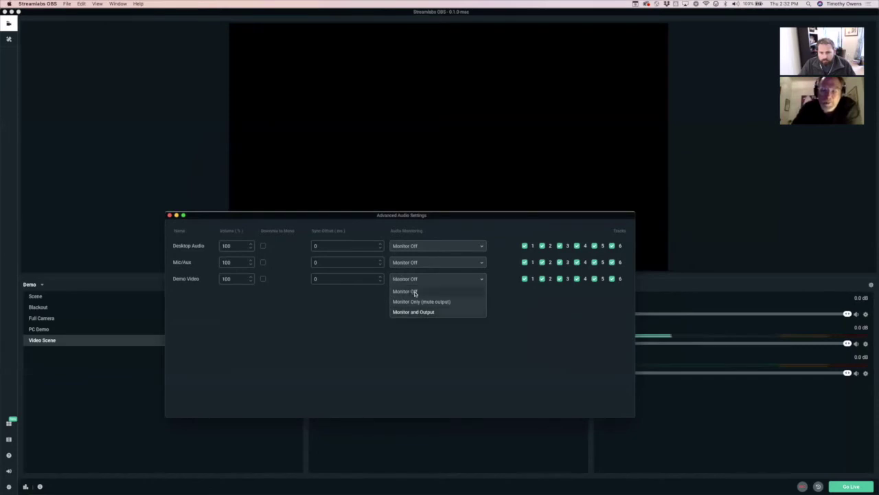
click(415, 293)
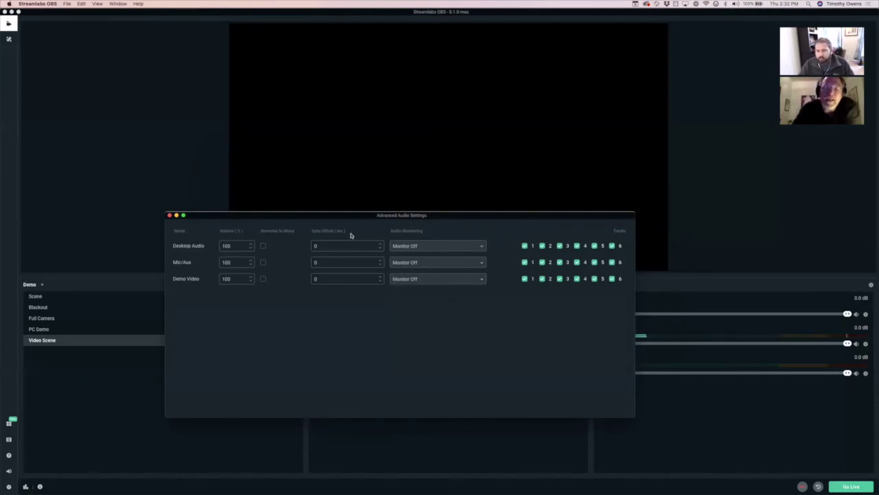
drag(336, 217, 340, 154)
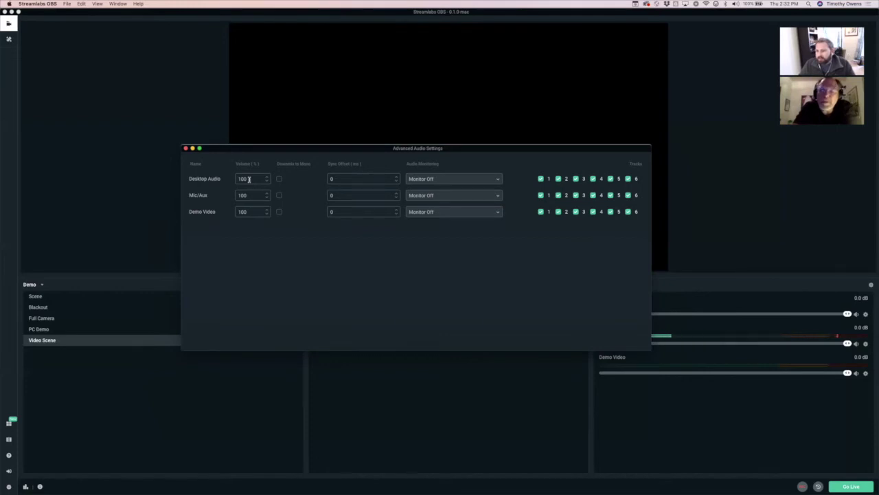
click(185, 149)
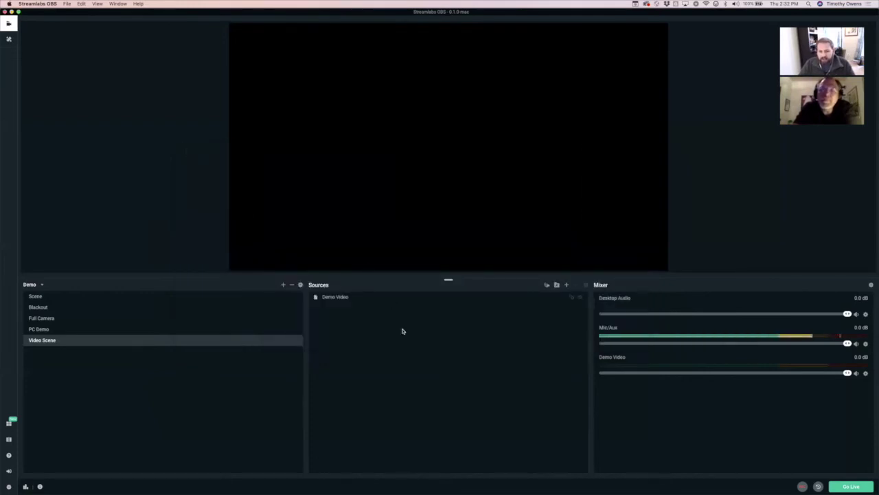
click(40, 329)
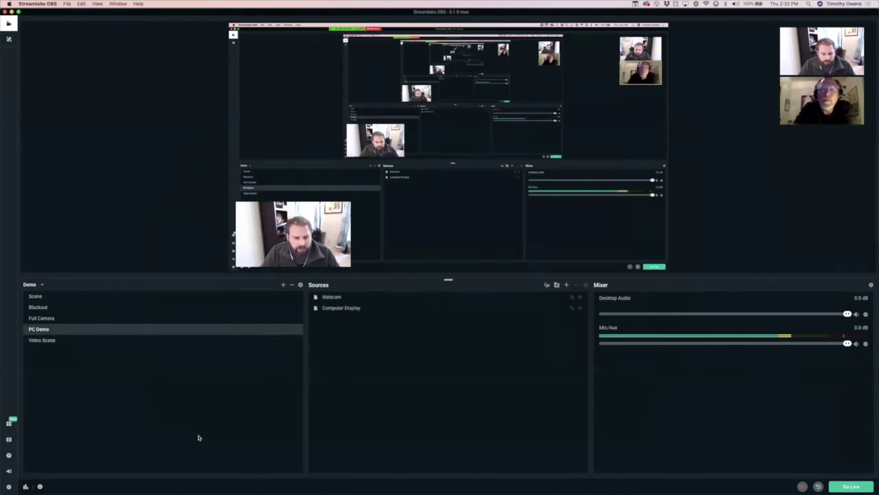
- Launch Chrome, load youtube.com and play a recommended video, then return to Streamlabs OBS
key(super+space)
text(c)
key(Return)
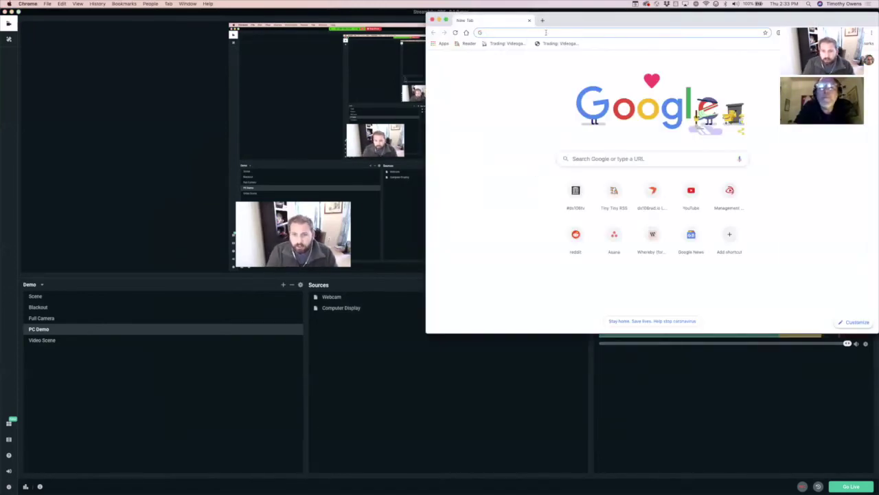
text(yo)
key(Return)
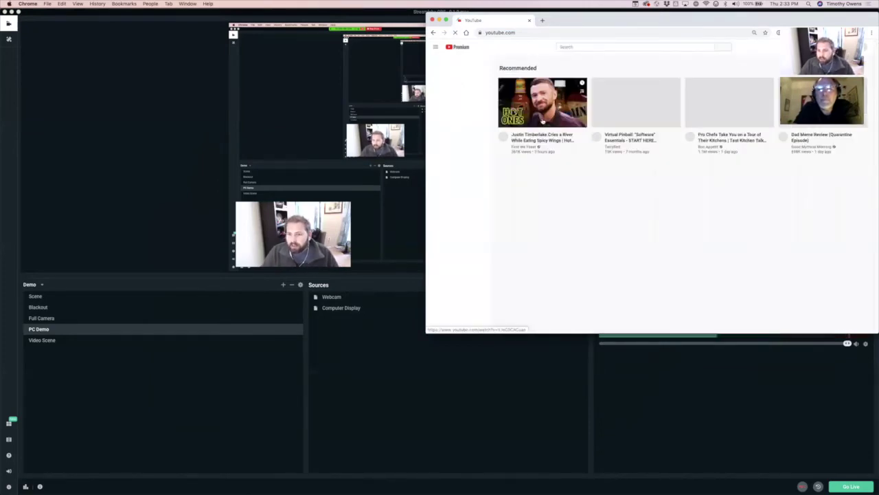
click(543, 103)
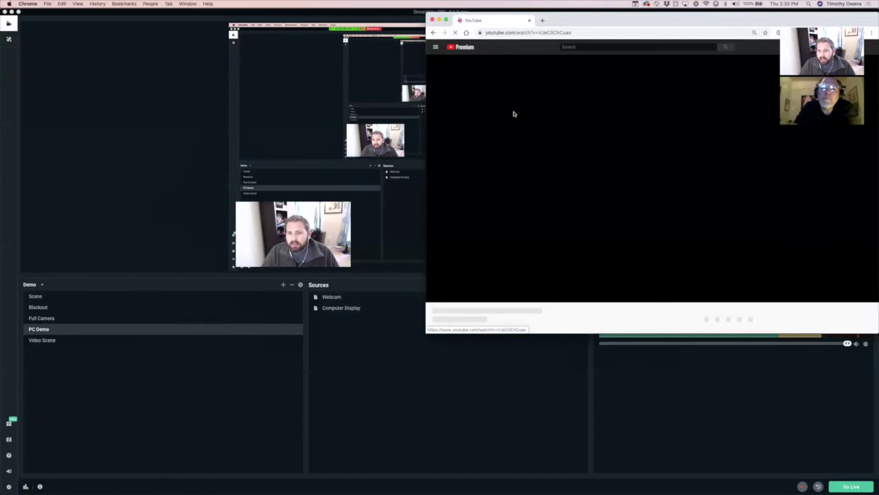
click(439, 399)
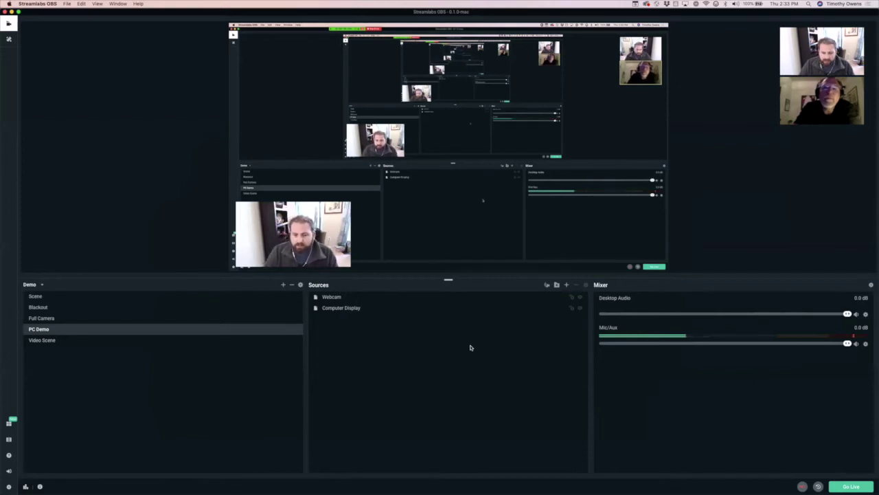
- In Loopback, turn off the Shadow source and add Google Chrome as an audio source
key(super+space)
text(loop)
key(Return)
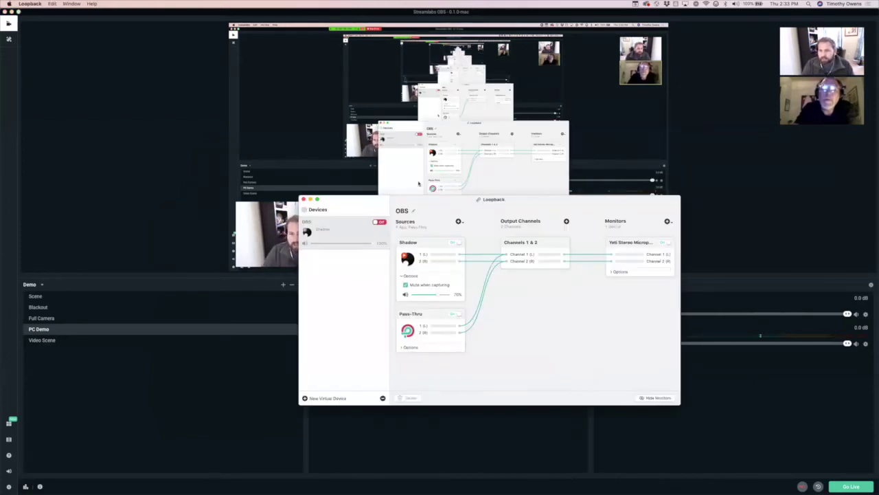
drag(428, 208, 391, 33)
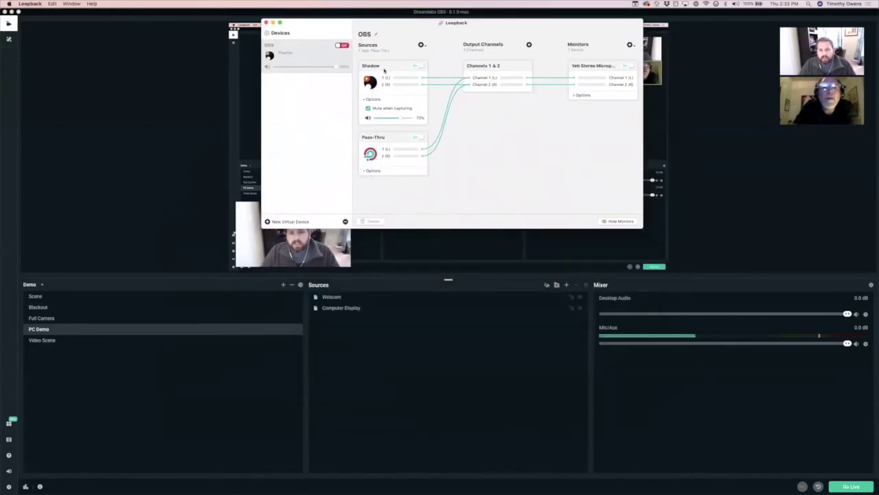
click(415, 66)
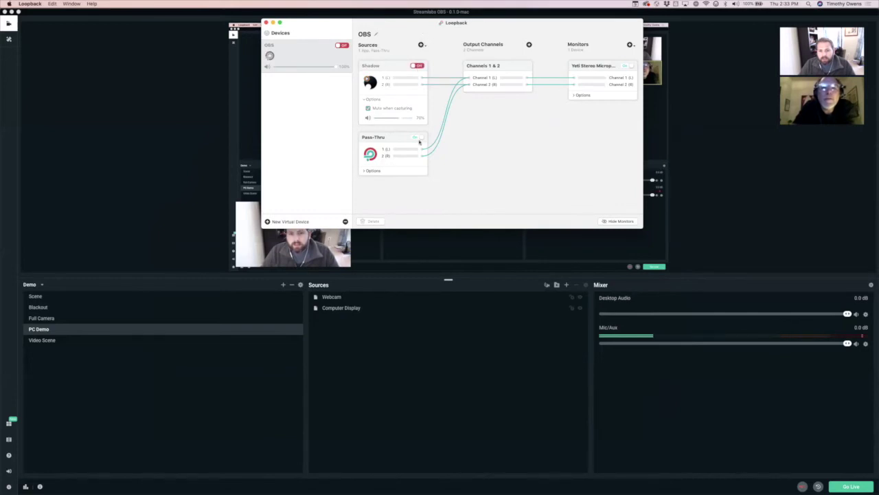
click(422, 44)
click(437, 77)
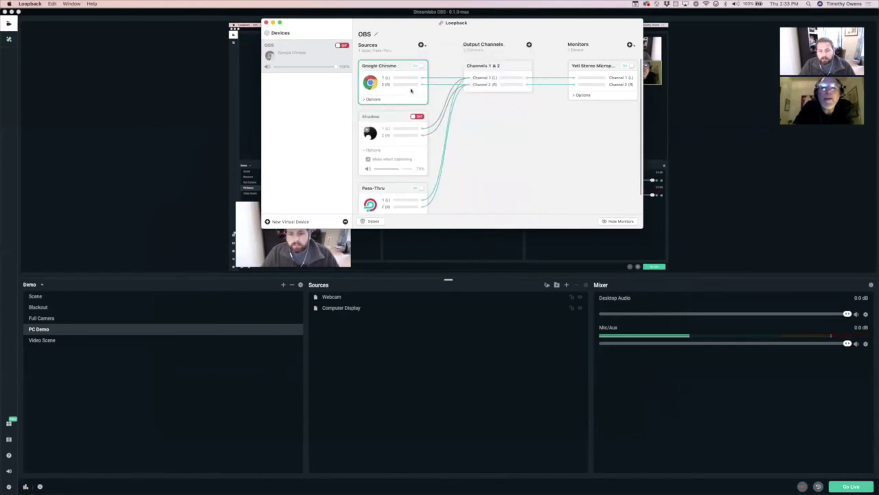
- Switch on Loopback's OBS virtual device, then start adding a new source to PC Demo
click(625, 66)
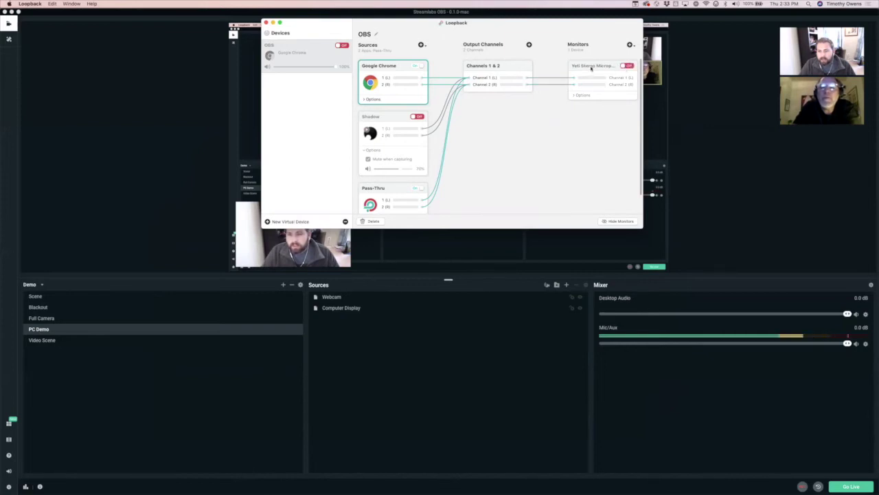
click(624, 66)
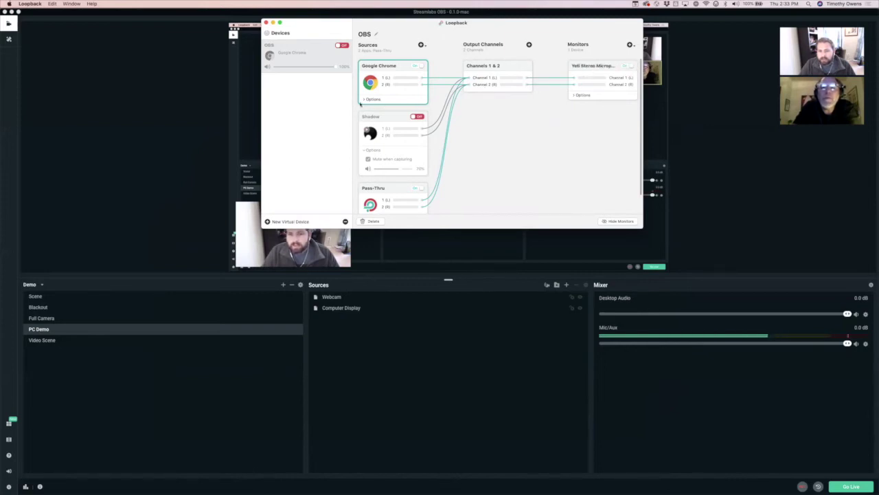
click(365, 99)
click(364, 100)
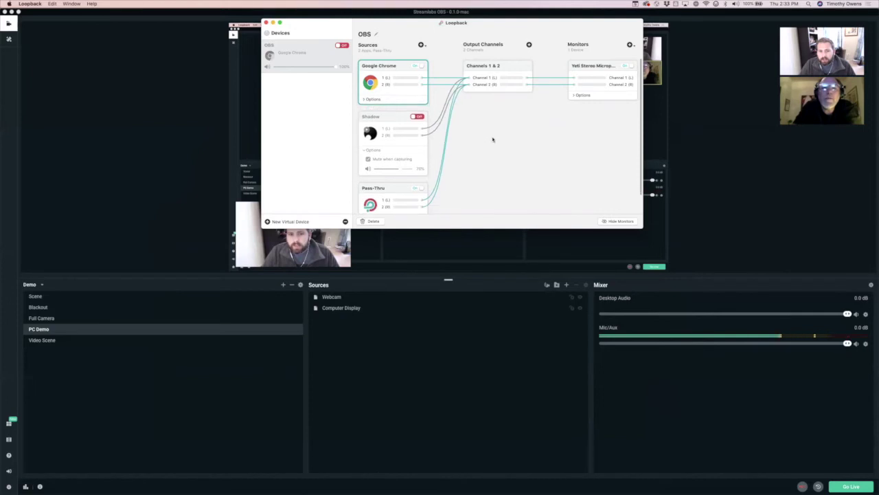
click(342, 46)
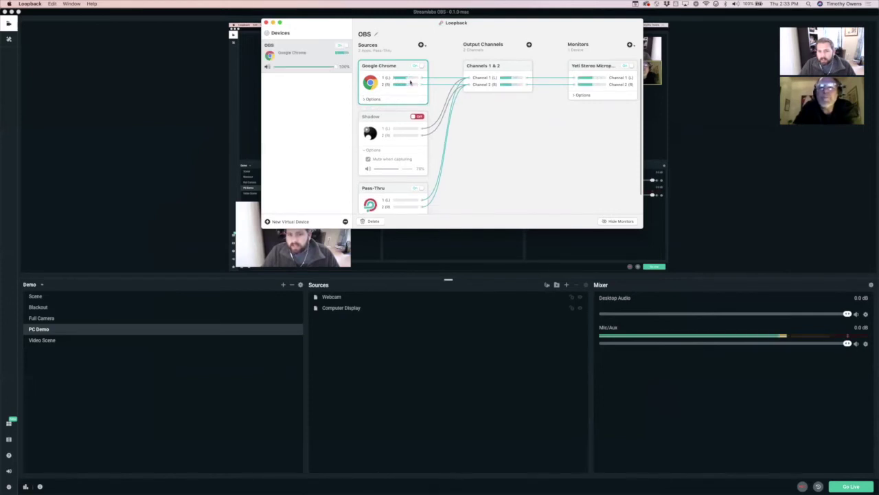
click(410, 355)
click(565, 284)
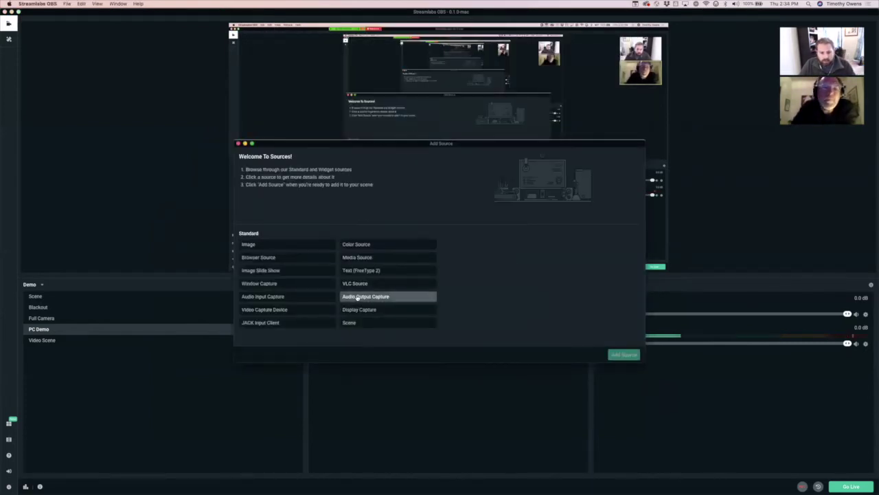
- Add an Audio Input Capture named 'Loopback' to PC Demo, capturing from the OBS device
click(316, 297)
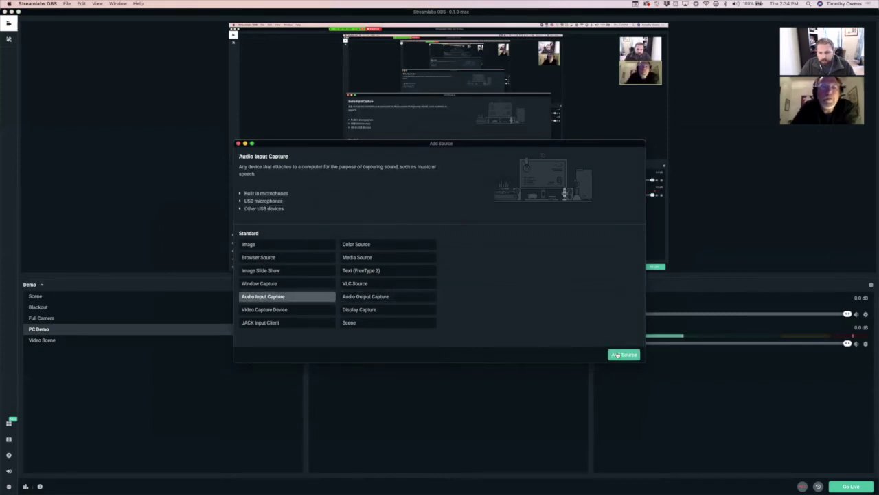
click(623, 355)
triple_click(402, 235)
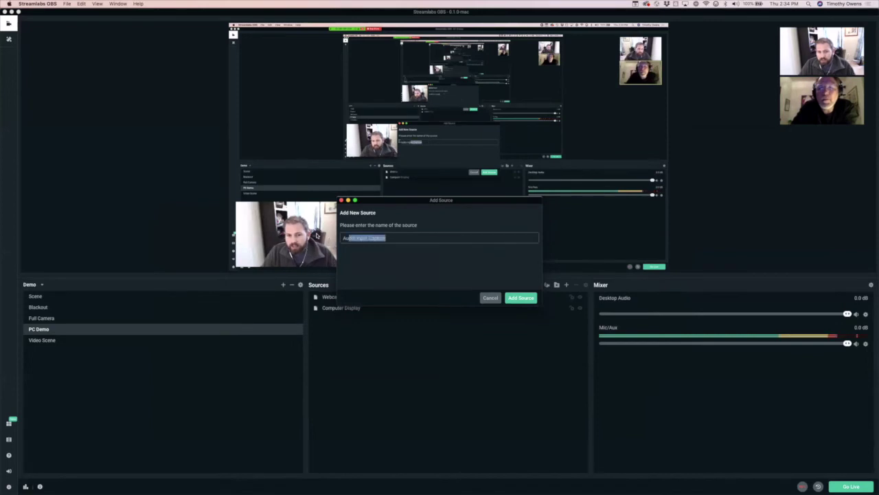
click(316, 235)
text(Loopback)
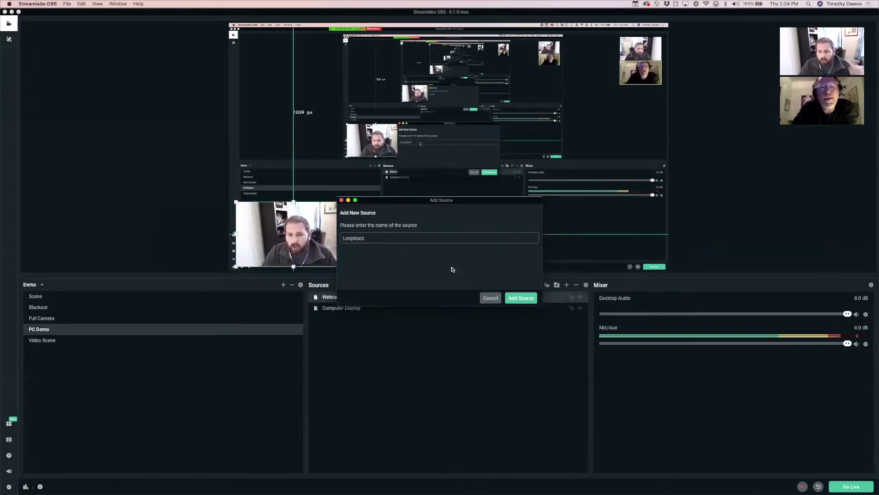
key(Return)
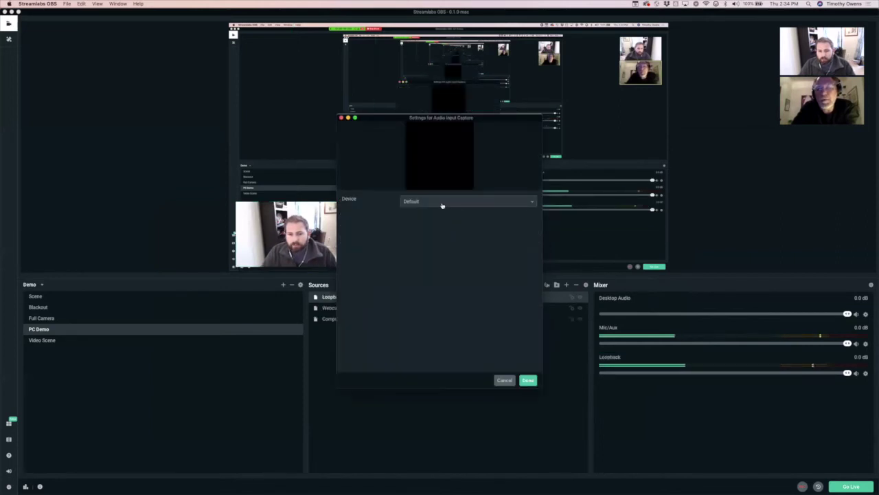
click(442, 203)
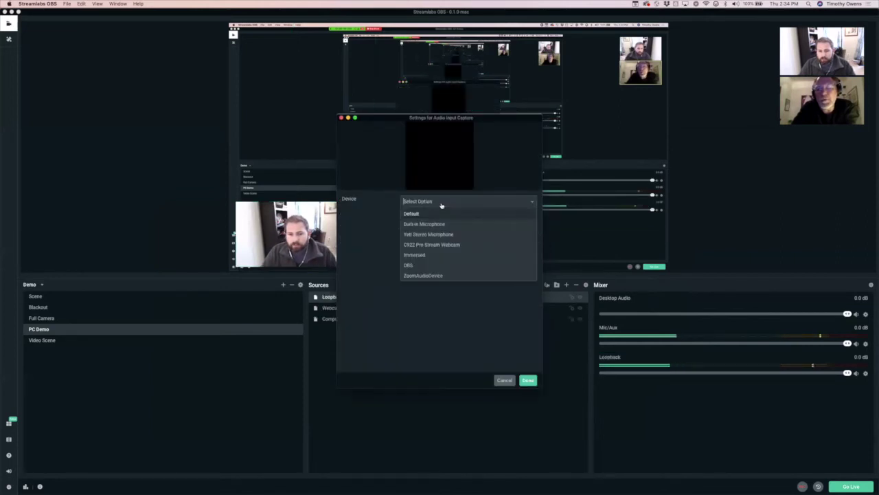
click(410, 266)
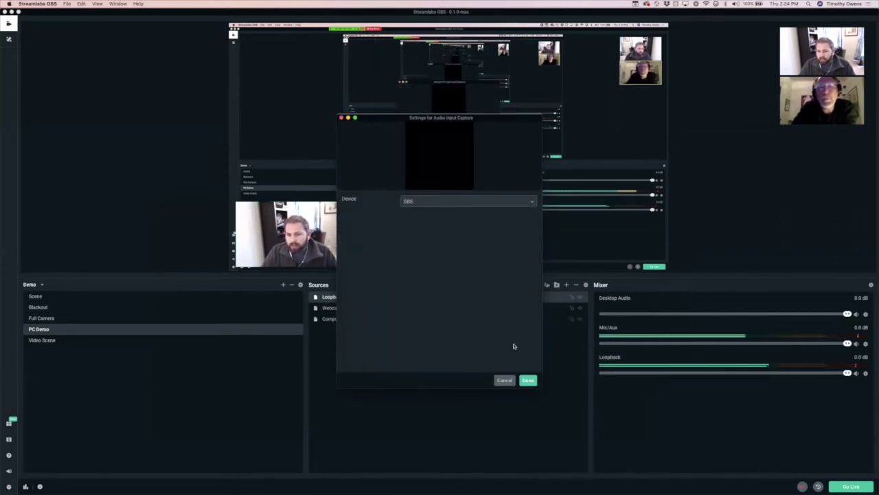
click(529, 381)
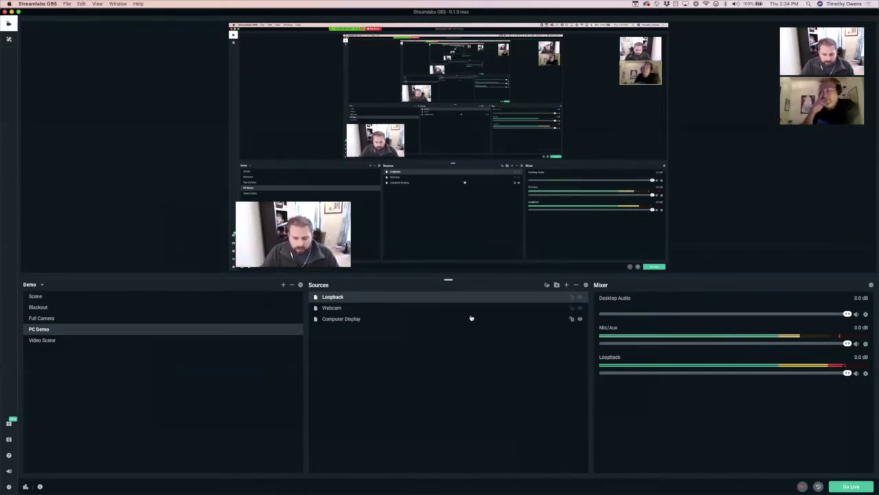
key(super+Tab)
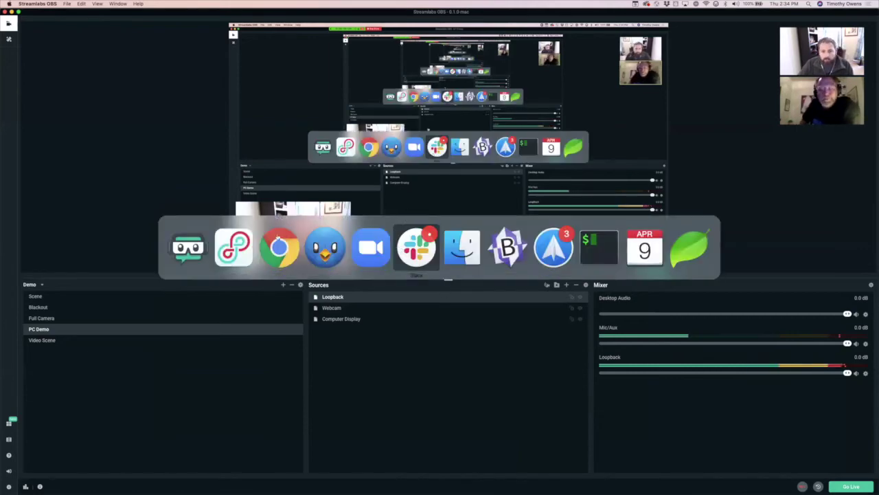
click(234, 247)
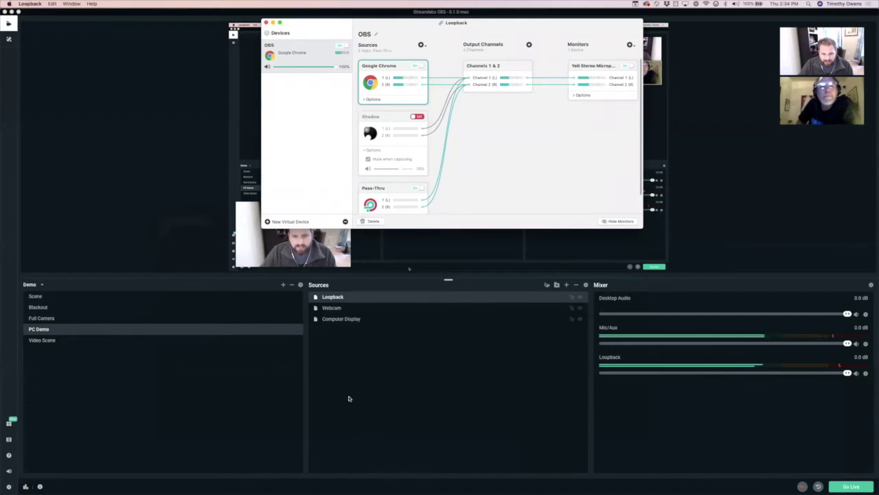
key(super+Tab)
key(super+Tab)
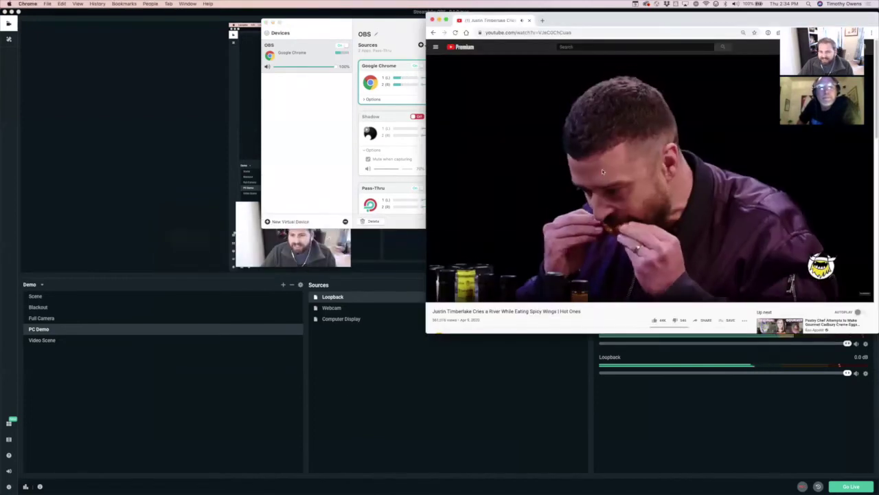
click(406, 365)
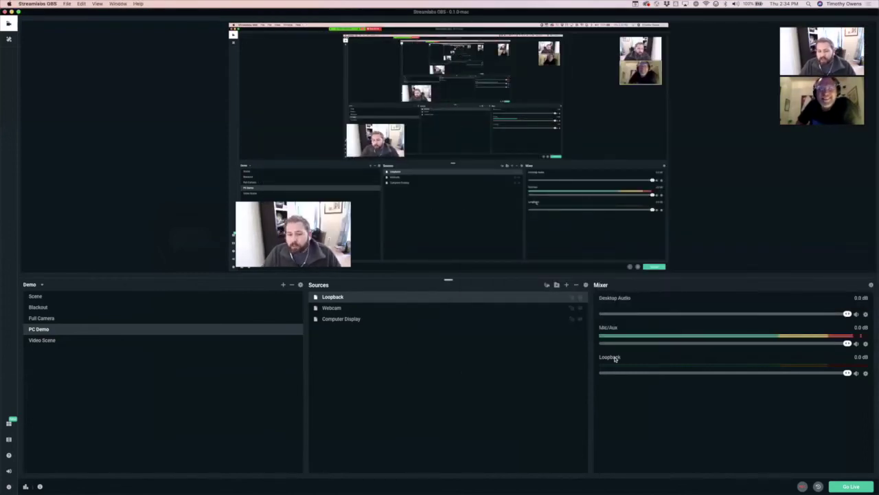
double_click(341, 301)
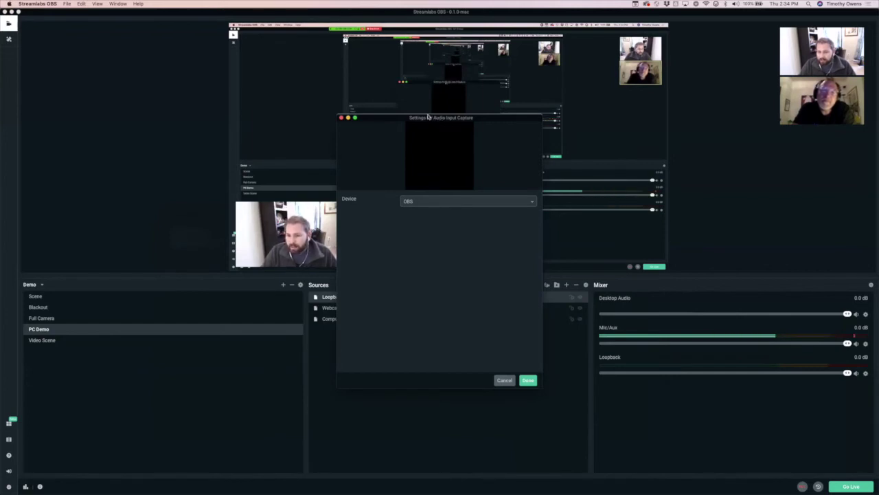
click(342, 117)
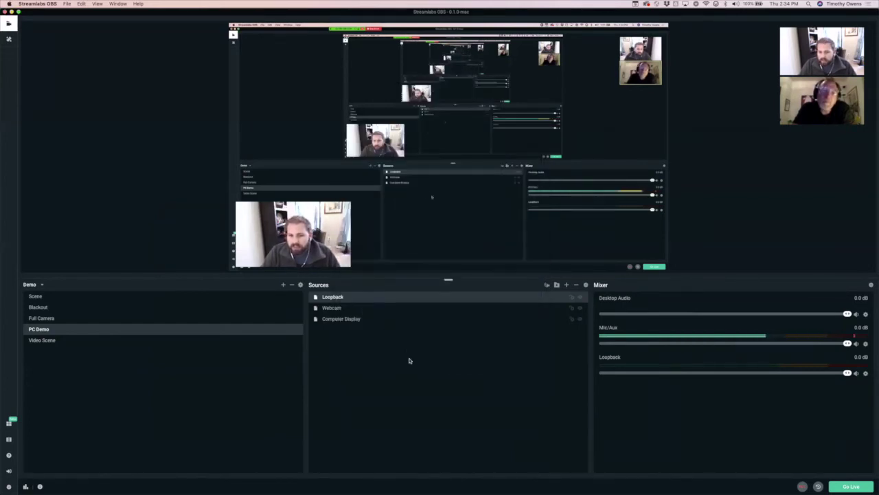
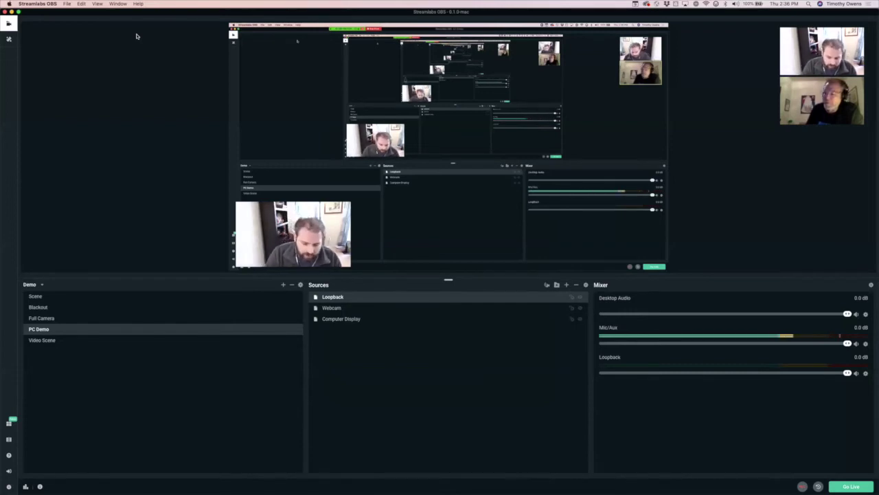
- Launch AirServer from Spotlight, then open and dismiss its menu-bar menu
key(super+space)
text(airserver)
key(Return)
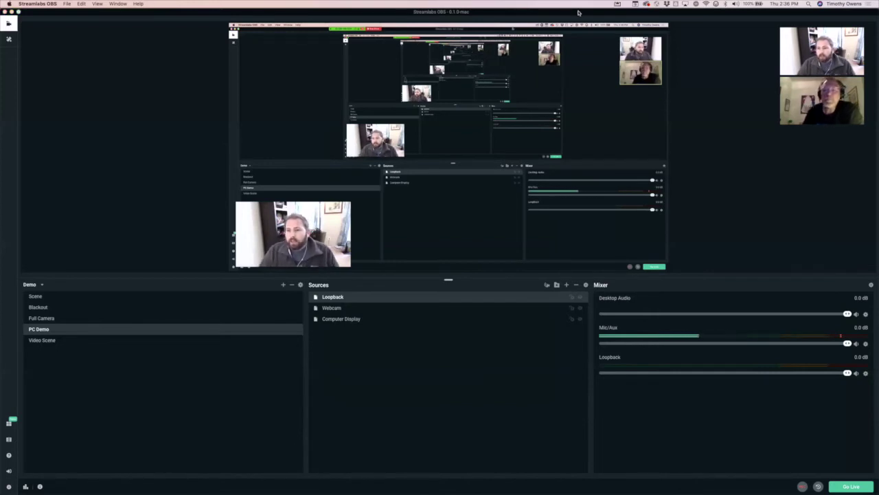
click(619, 4)
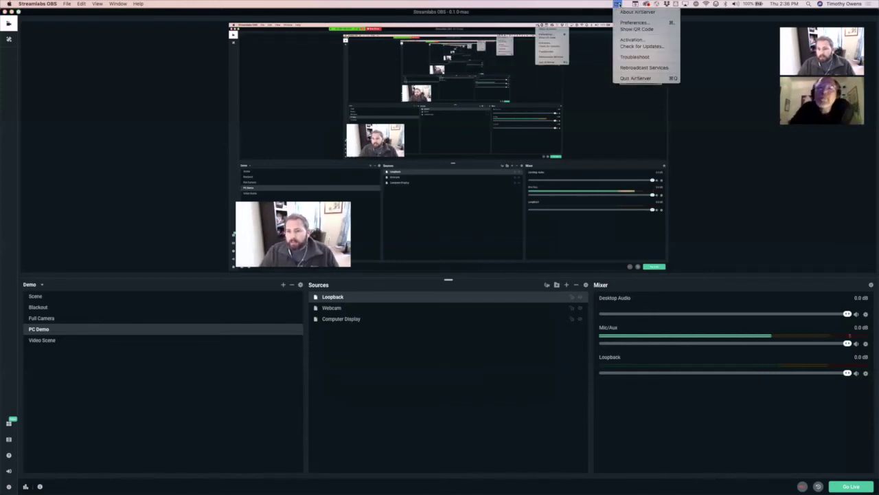
click(599, 7)
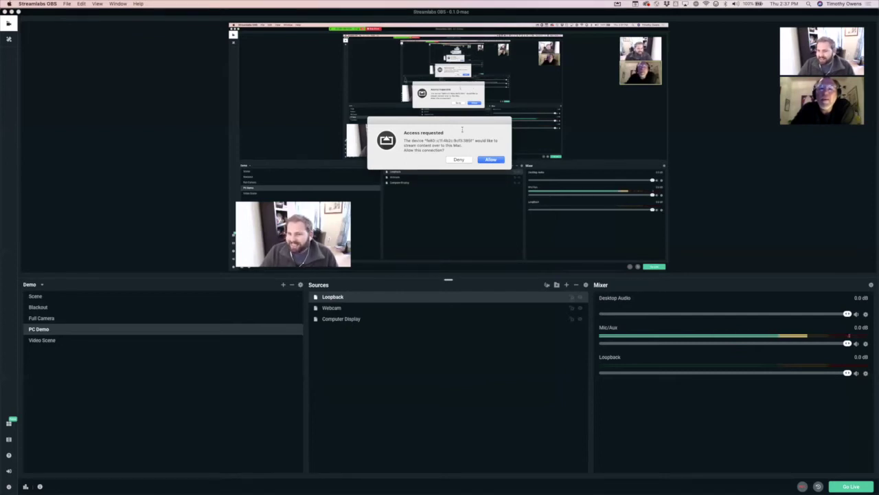
- Allow the iPhone's mirroring request, move the mirror window aside, and return to Streamlabs OBS
click(490, 160)
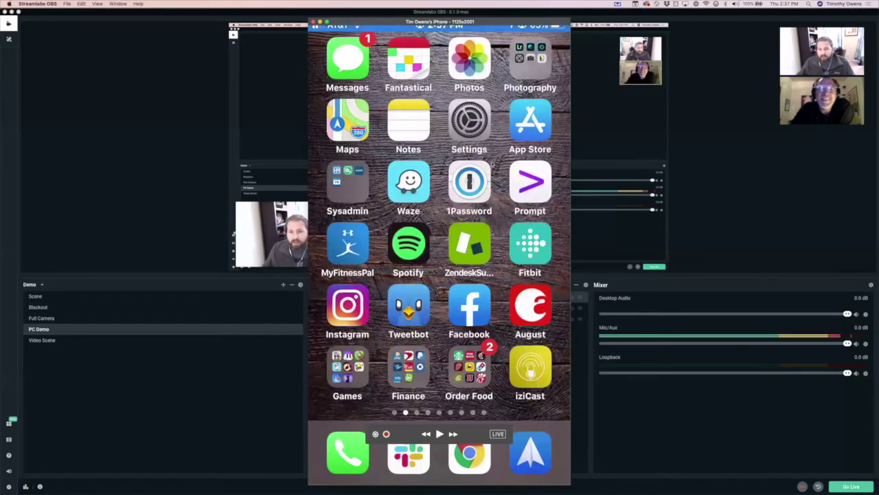
click(387, 16)
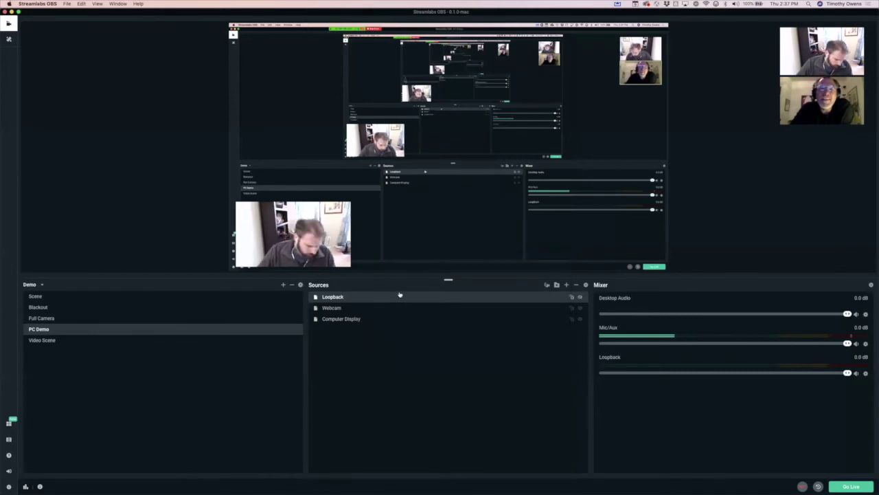
key(super+Tab)
key(super+Tab)
key(super+Tab)
key(super+Tab)
key(super+Tab)
key(super+Tab)
key(super+Tab)
key(super+Tab)
key(super+Tab)
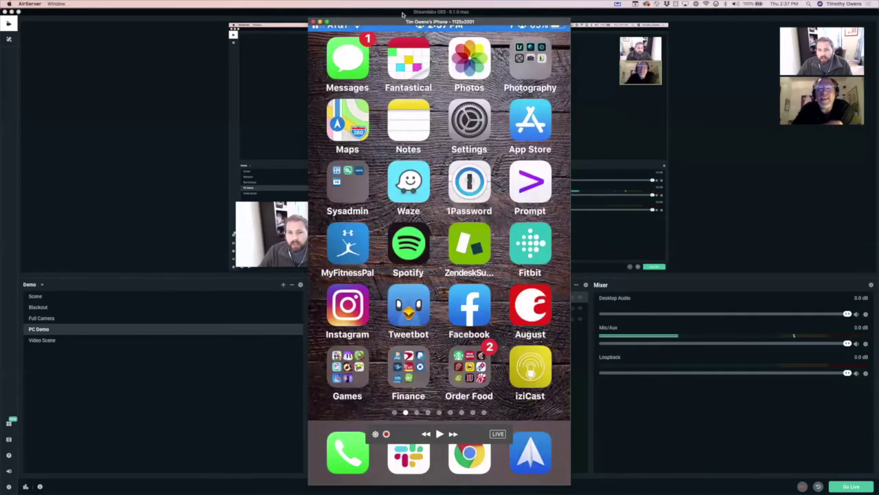
drag(397, 25, 522, 35)
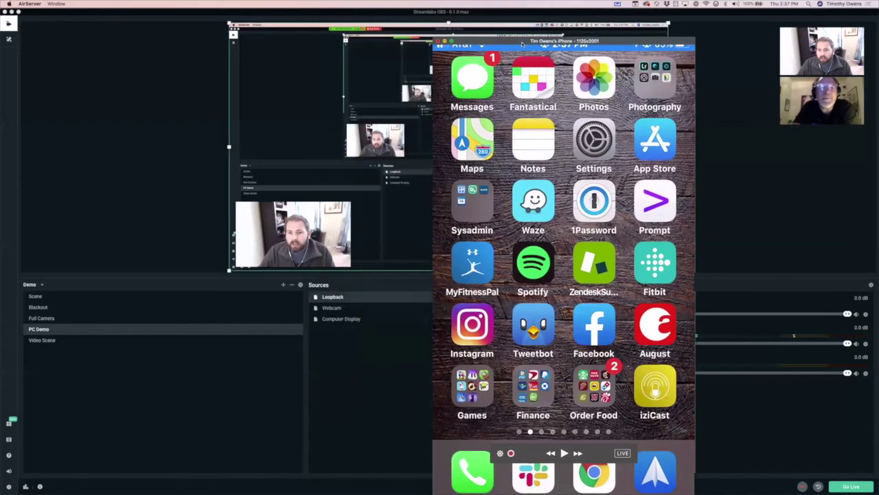
click(342, 318)
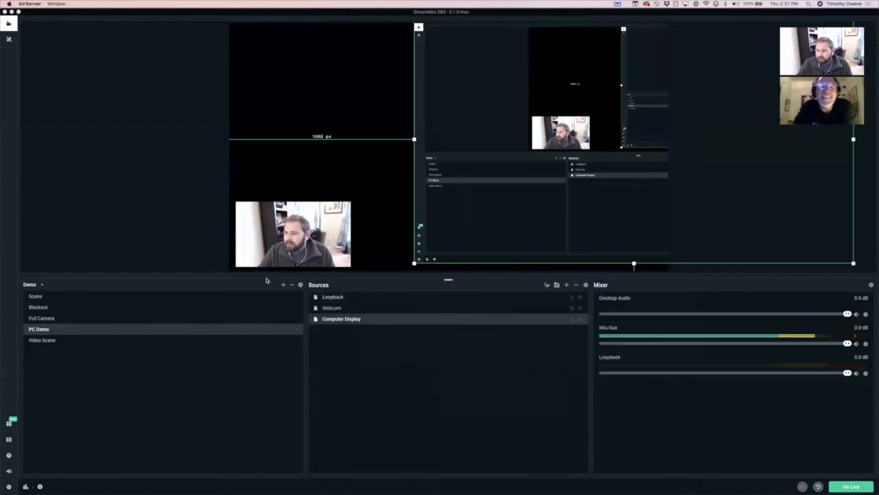
click(373, 339)
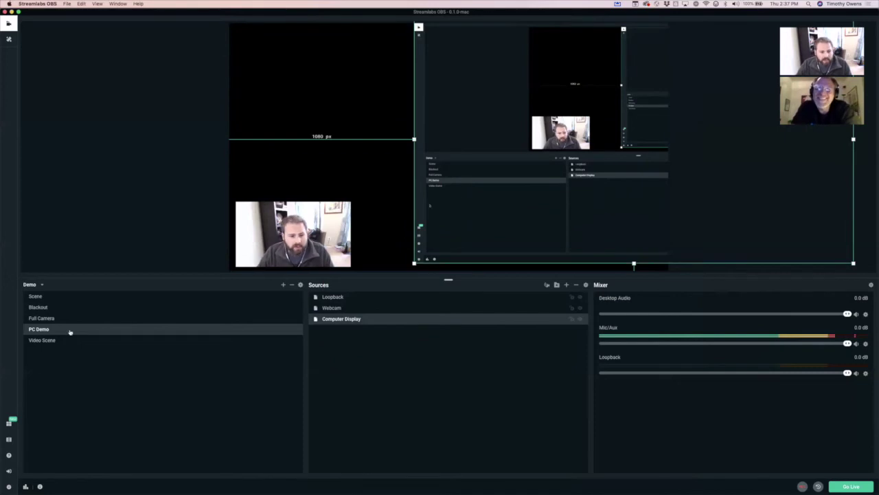
- Create a new scene named 'Phone Demo'
click(281, 285)
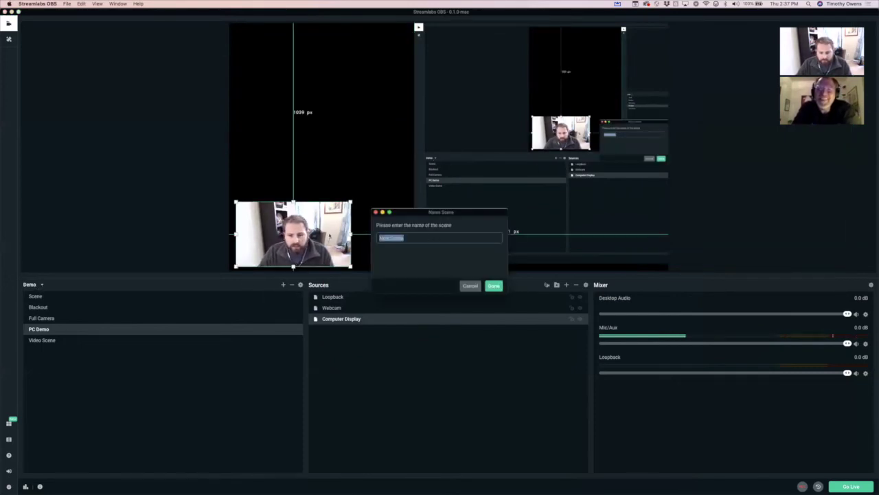
text(Phone Dem)
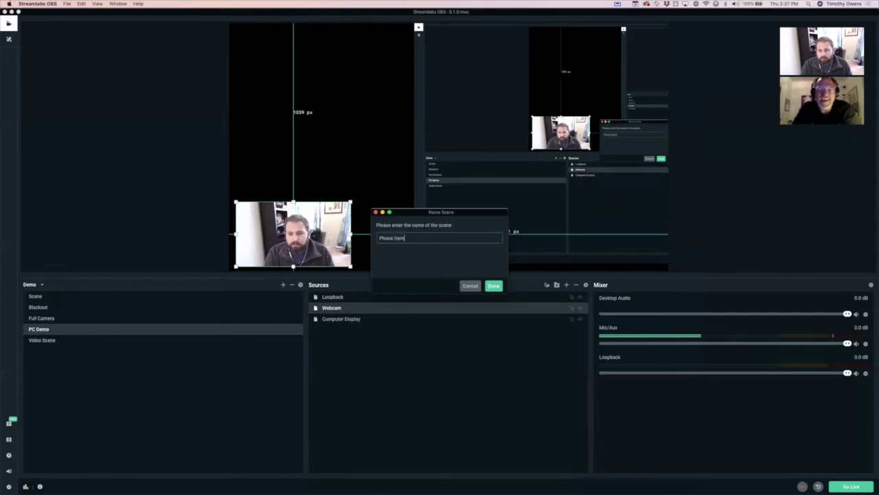
text(o)
key(Return)
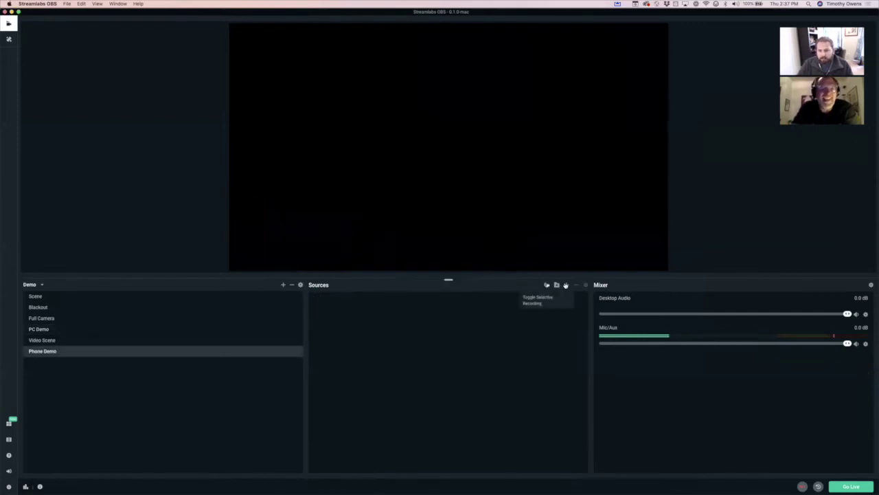
- Add the existing Webcam video capture device, shrinking it and placing it left of centre
click(566, 284)
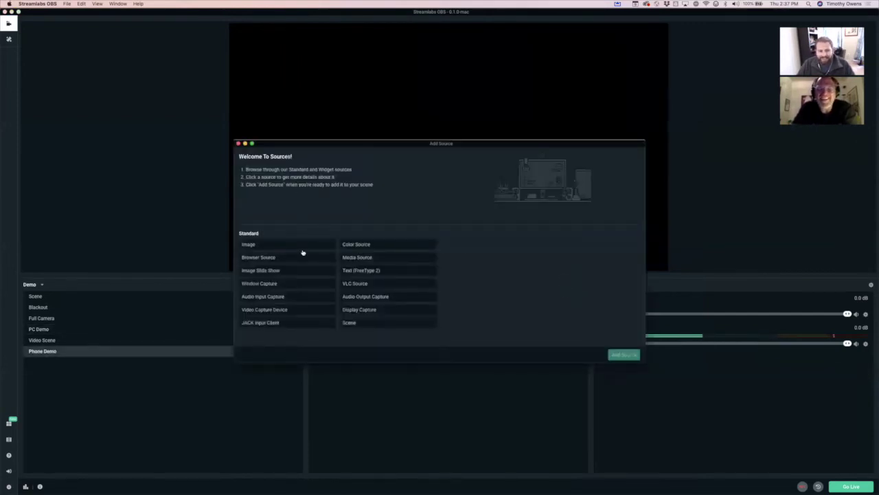
click(287, 309)
click(622, 355)
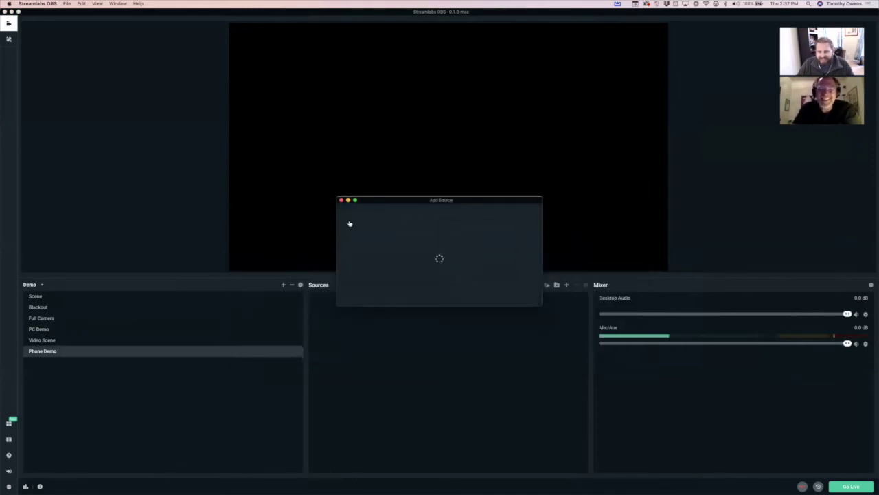
click(514, 298)
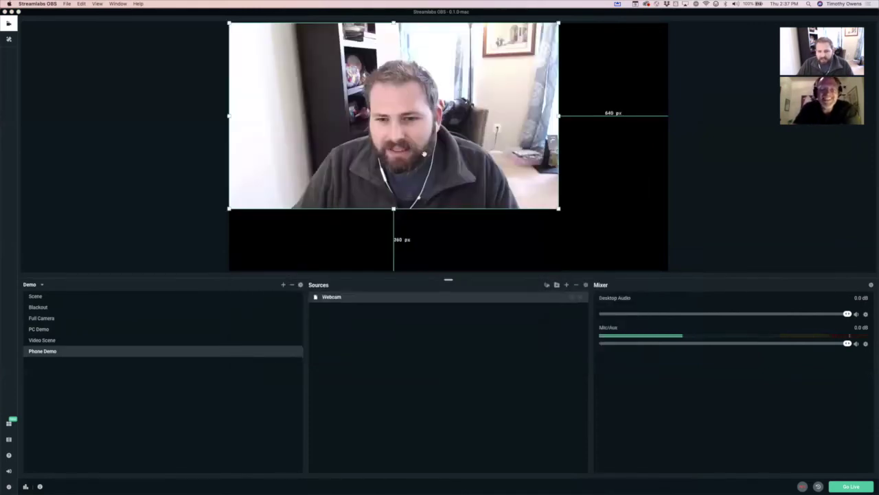
drag(560, 22, 404, 96)
drag(391, 149, 391, 145)
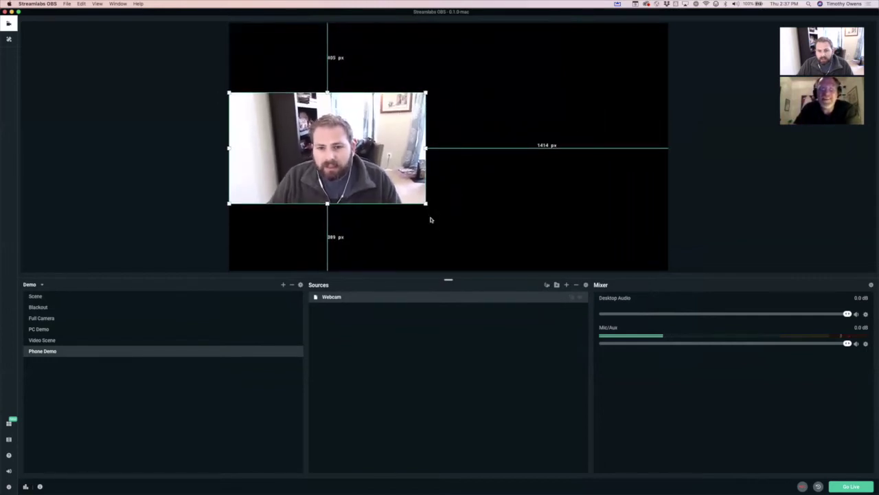
click(512, 268)
click(566, 285)
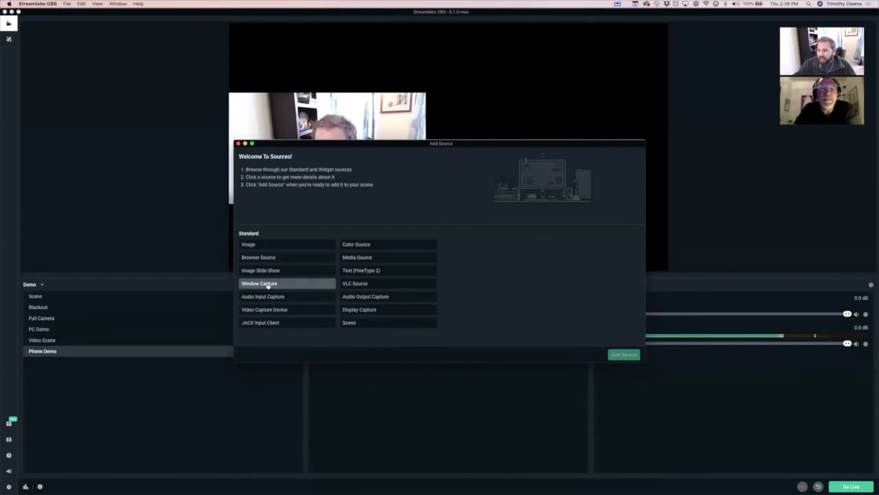
- Add a Window Capture source named after the user's iPhone
click(268, 285)
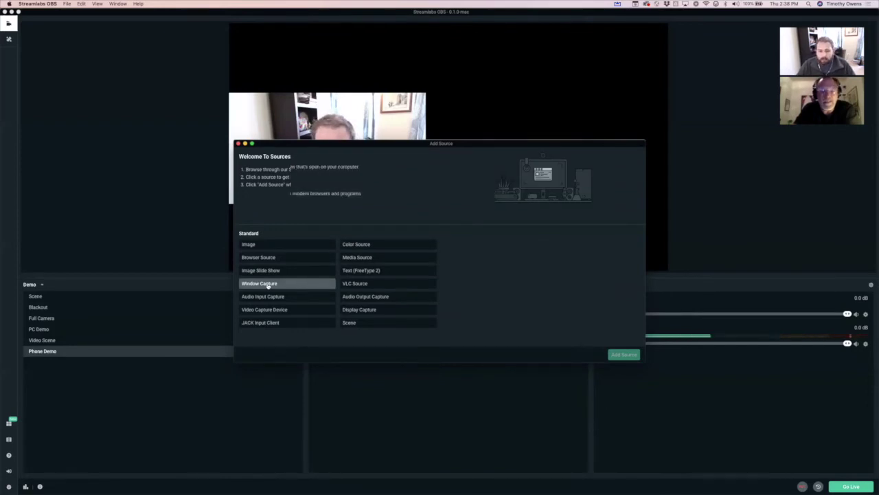
click(624, 355)
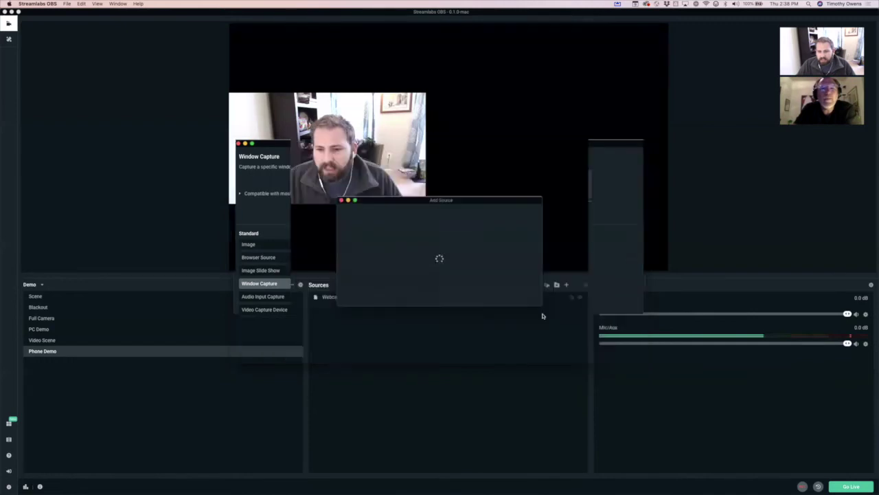
drag(392, 237, 268, 234)
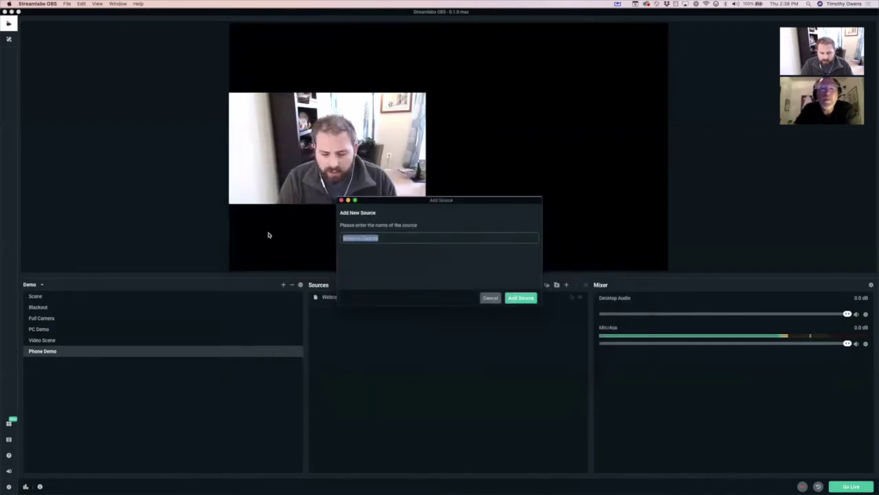
text(Tim's)
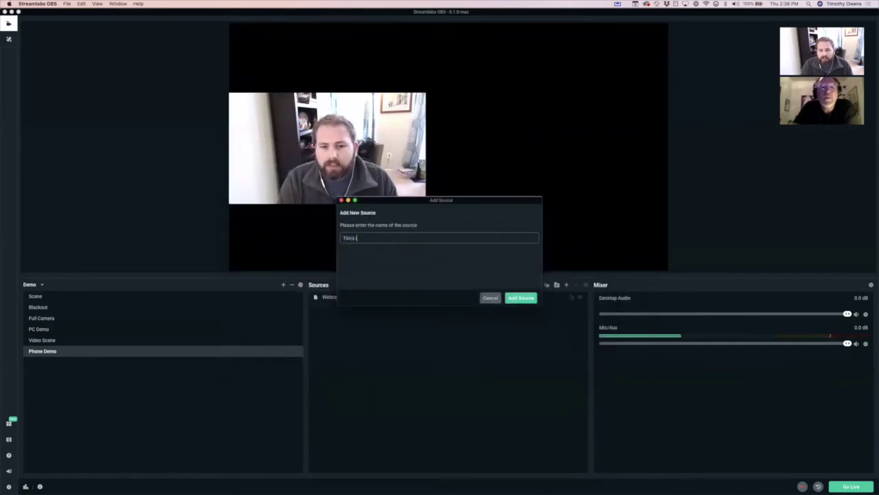
text( iPHone)
key(BackSpace)
key(BackSpace)
key(BackSpace)
key(BackSpace)
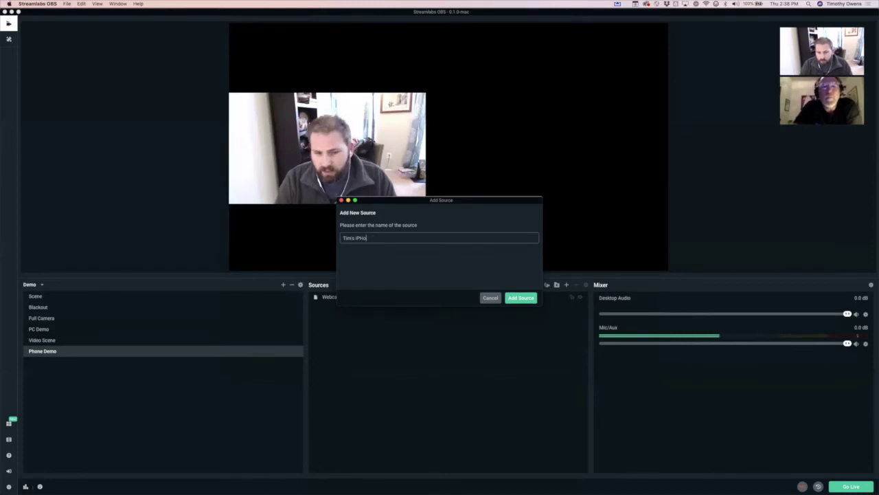
text(hone)
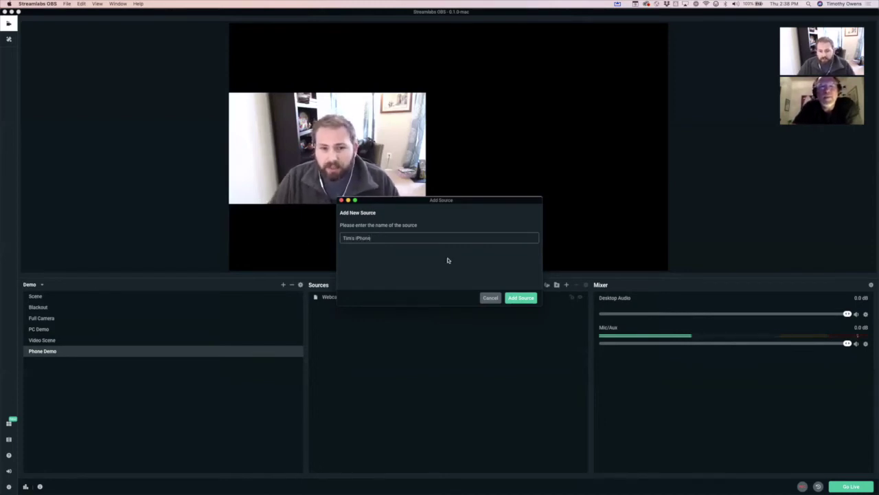
click(519, 298)
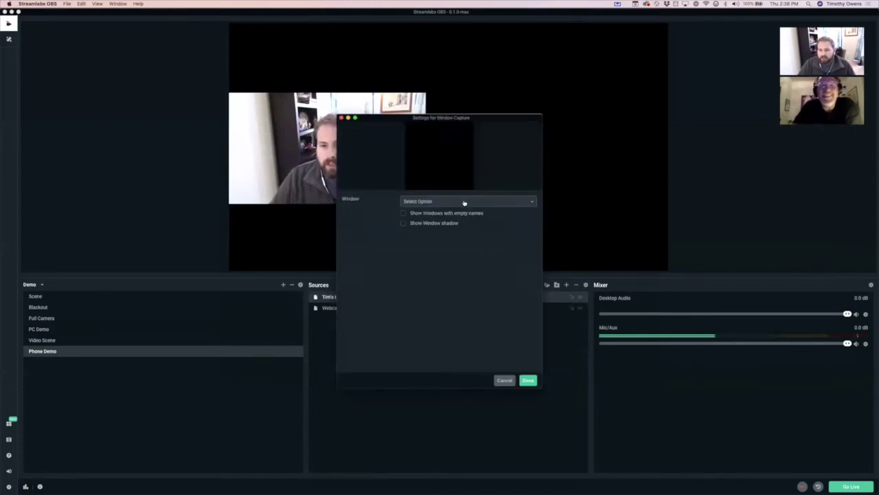
- Capture the AirServer iPhone mirror window and position it right of the webcam
click(464, 201)
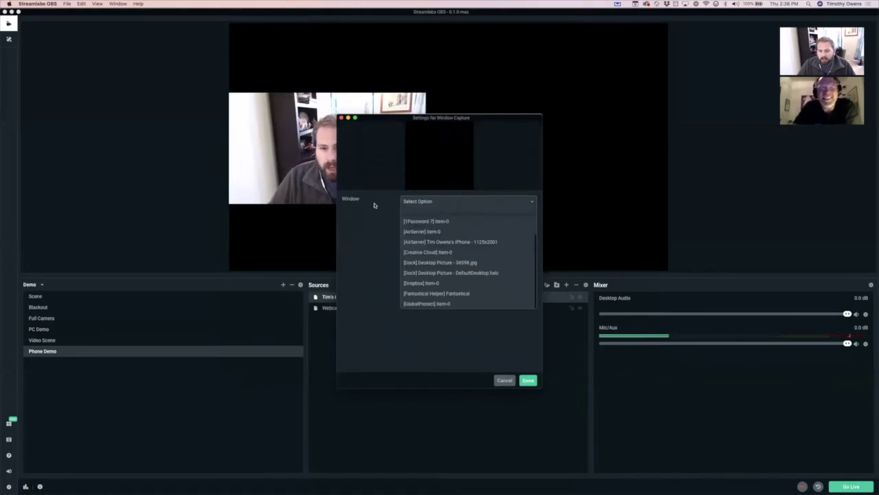
click(429, 241)
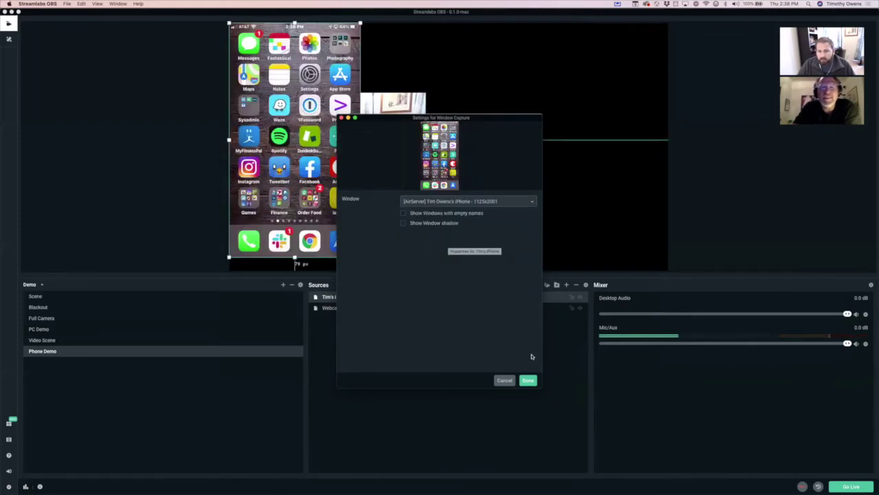
click(527, 380)
drag(296, 165, 474, 165)
drag(575, 165, 656, 162)
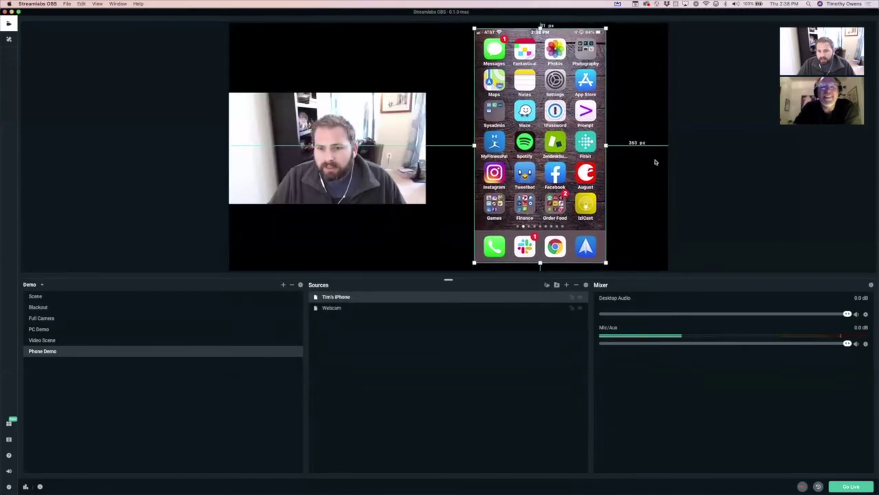
click(656, 162)
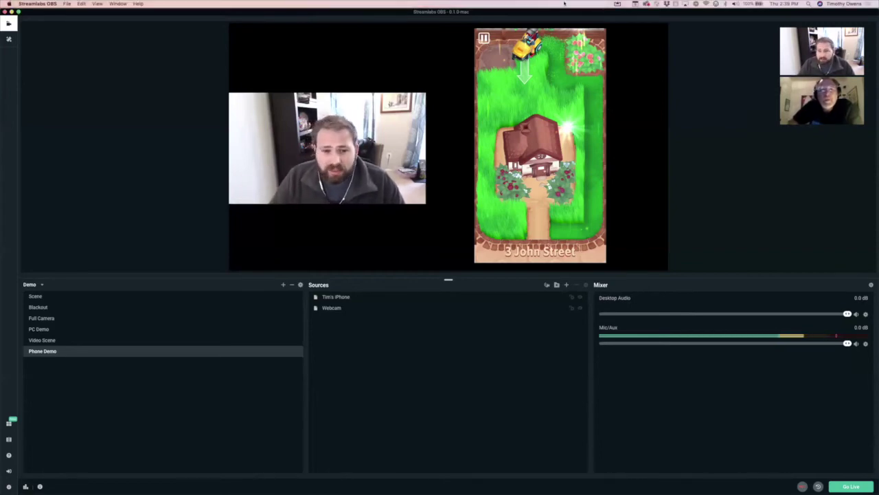
- Open the AirServer menu-bar menu
click(618, 4)
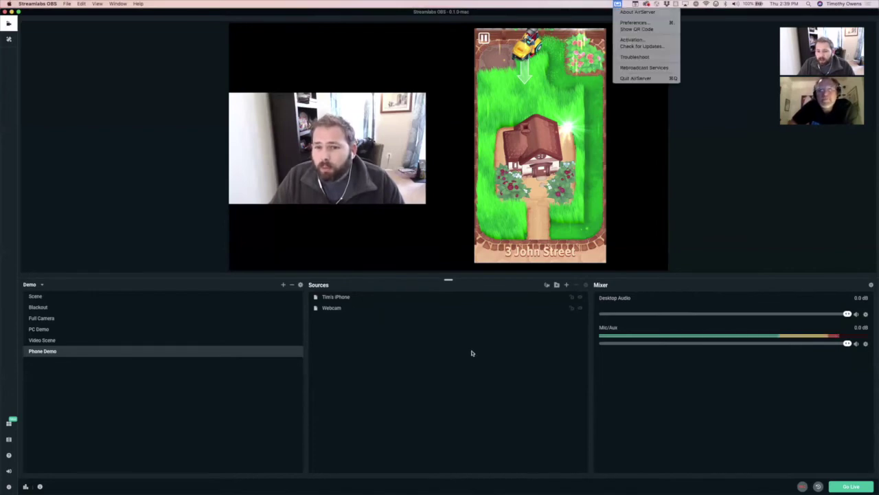
- Close the AirServer menu
click(448, 355)
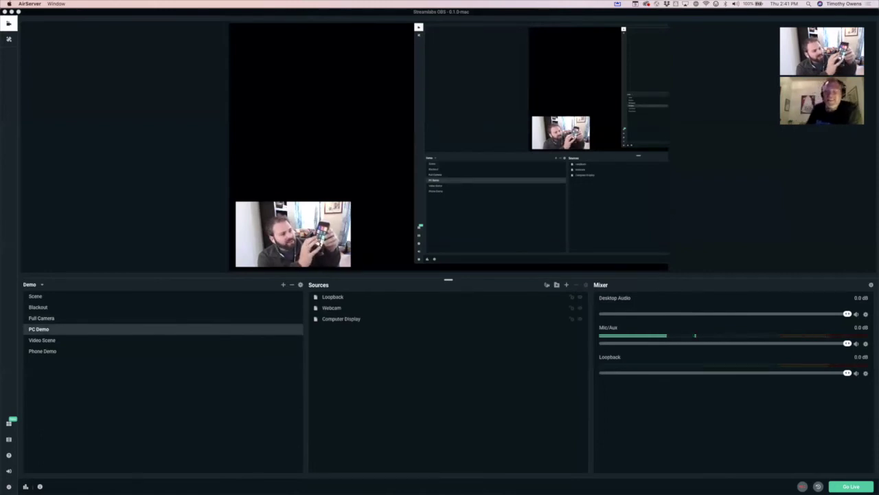
- Switch to the Video Scene and bring up the program settings
click(42, 340)
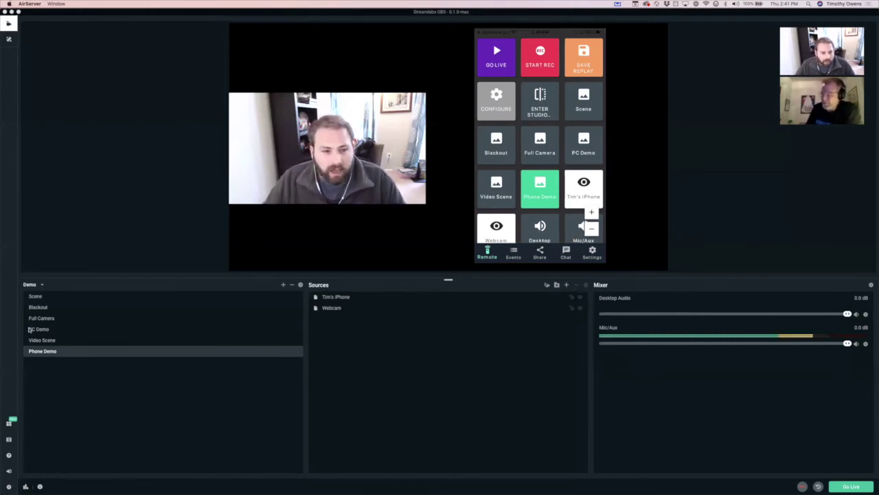
click(8, 486)
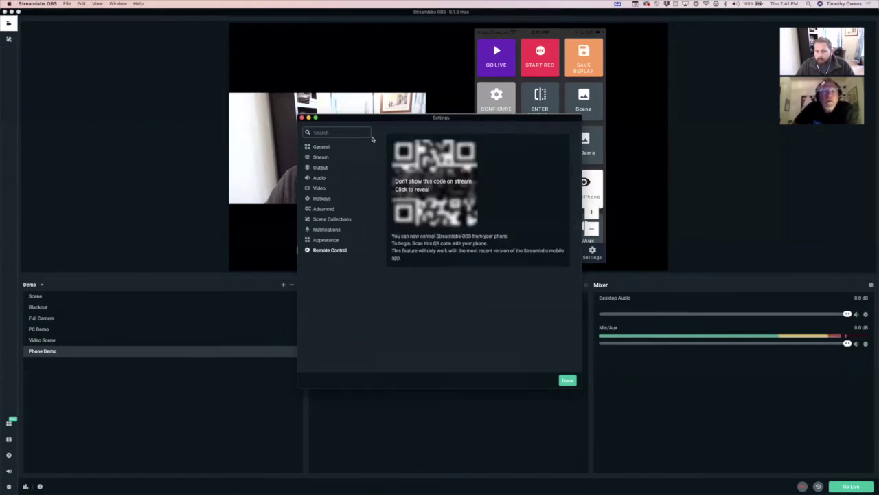
- Move the Settings window aside, close it, and switch to the Full Camera scene
drag(368, 120, 320, 49)
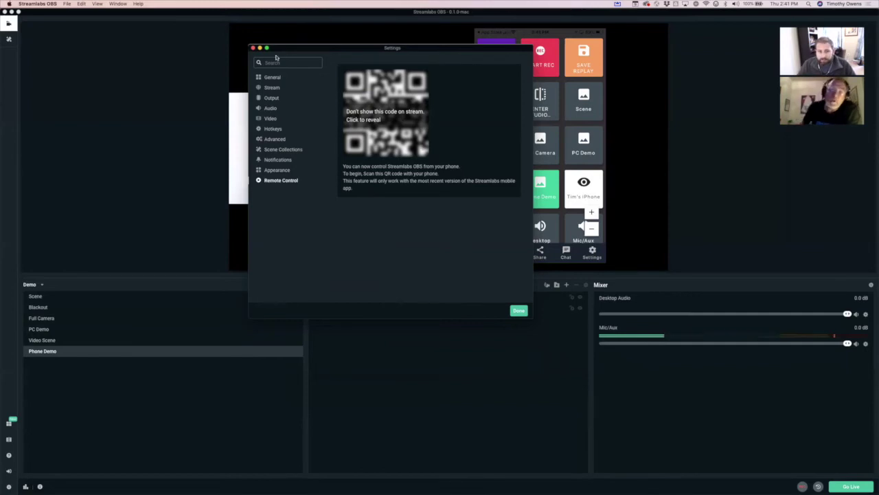
click(252, 48)
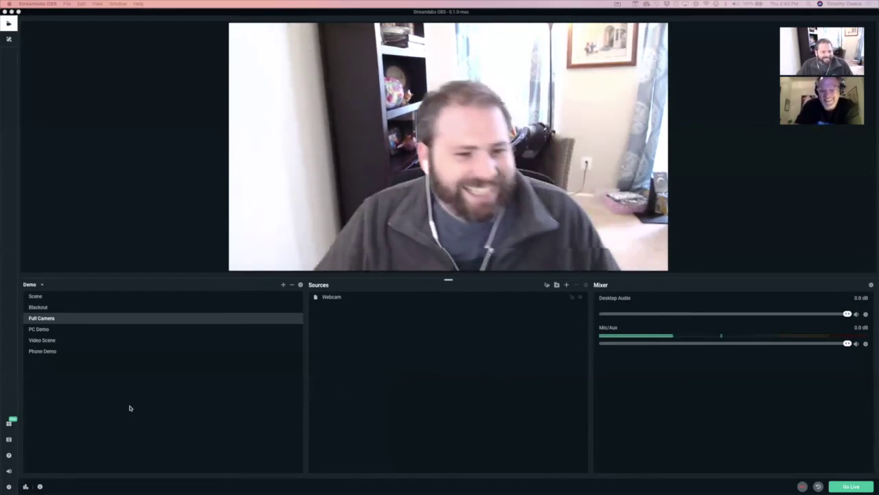
click(47, 296)
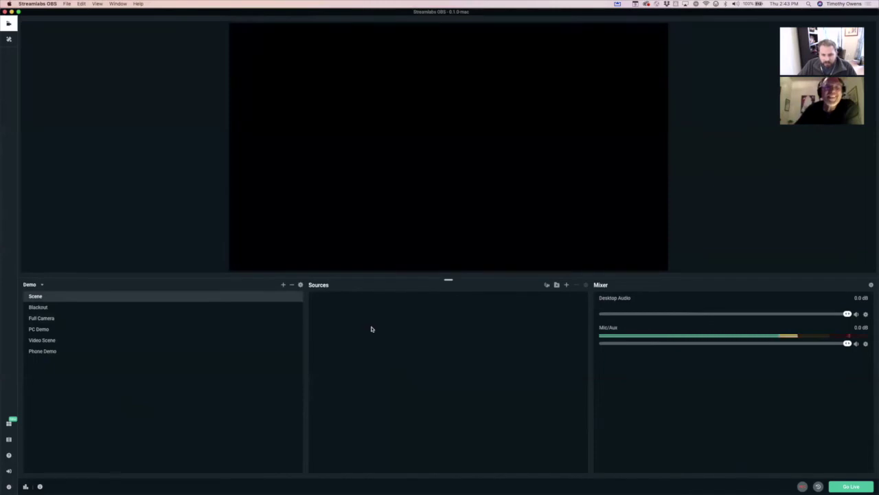
- Cancel the Add Source chooser and load the Fish Tales scene collection
click(566, 286)
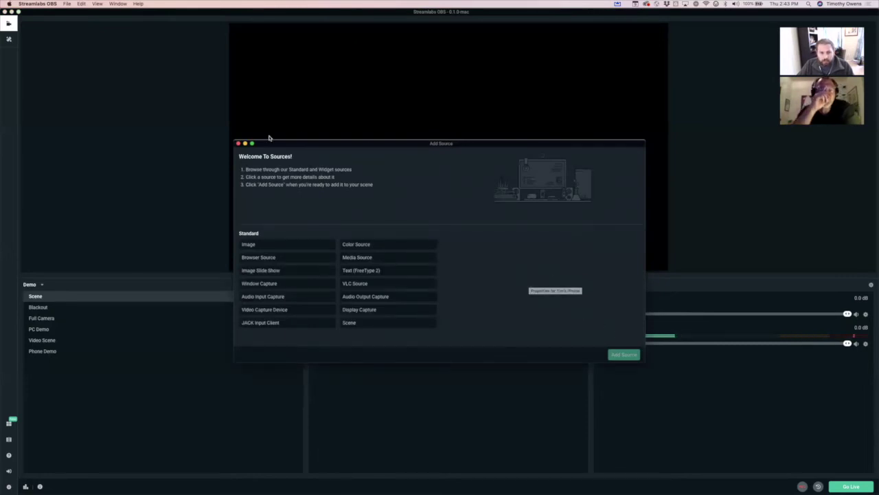
click(237, 143)
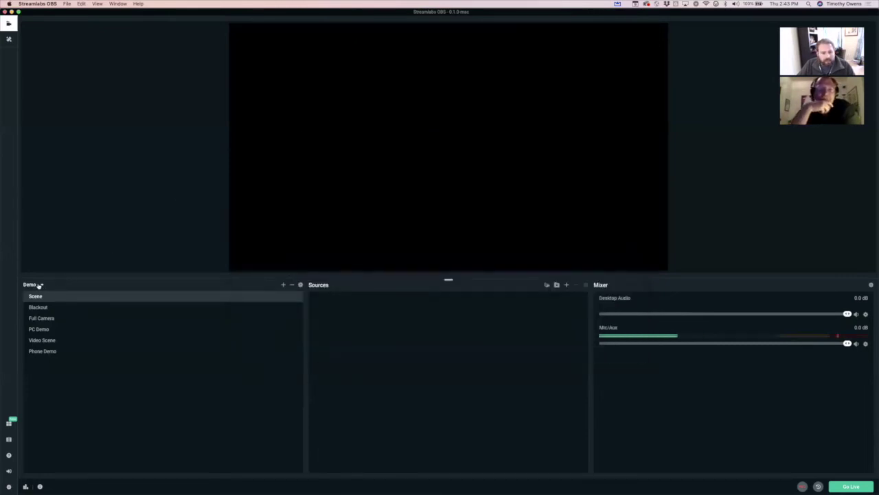
click(40, 284)
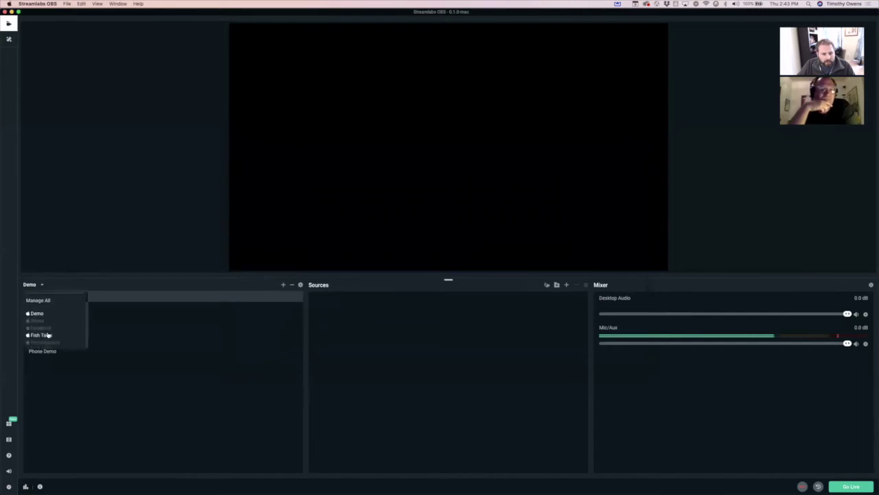
click(48, 334)
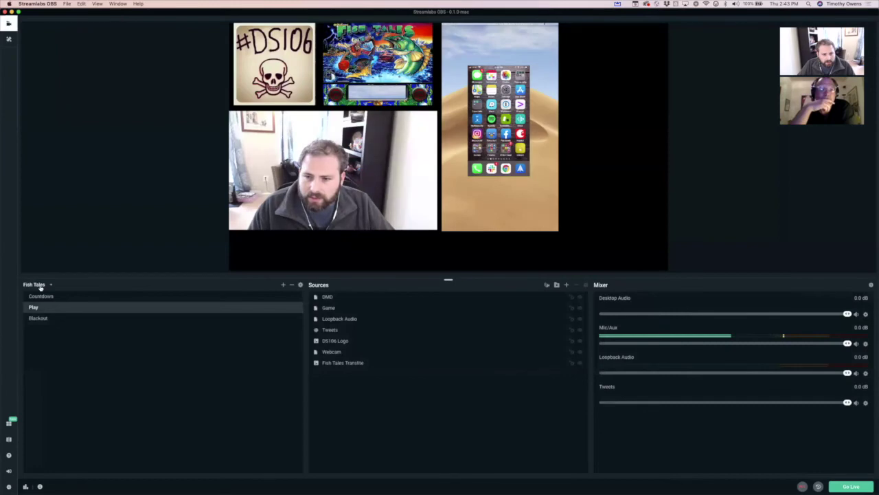
click(39, 288)
- Load the Aliens scene collection and select its Viewer Count source
click(37, 333)
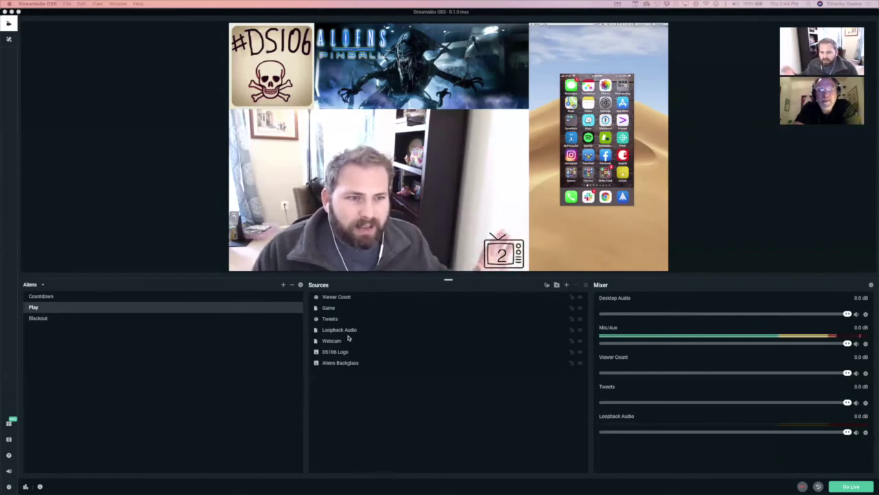
click(338, 300)
- Turn on 'Refresh browser when scene becomes active' for the Viewer Count browser source and save
double_click(338, 300)
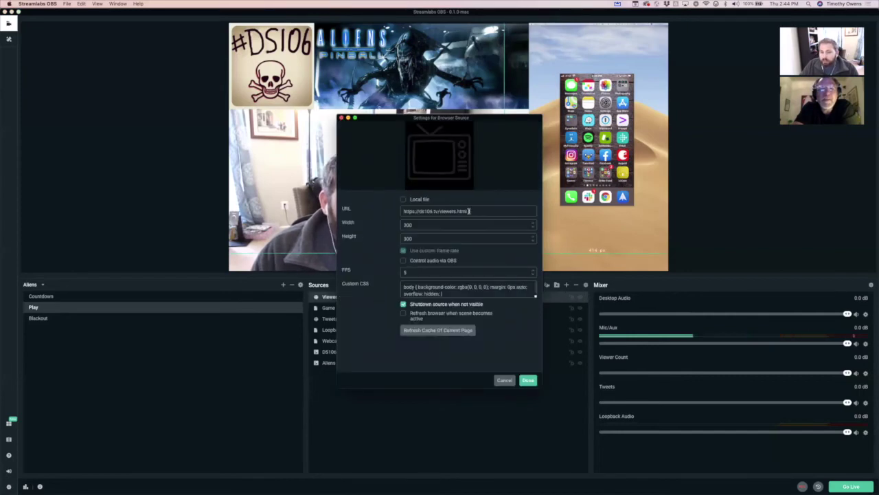
drag(469, 211, 400, 212)
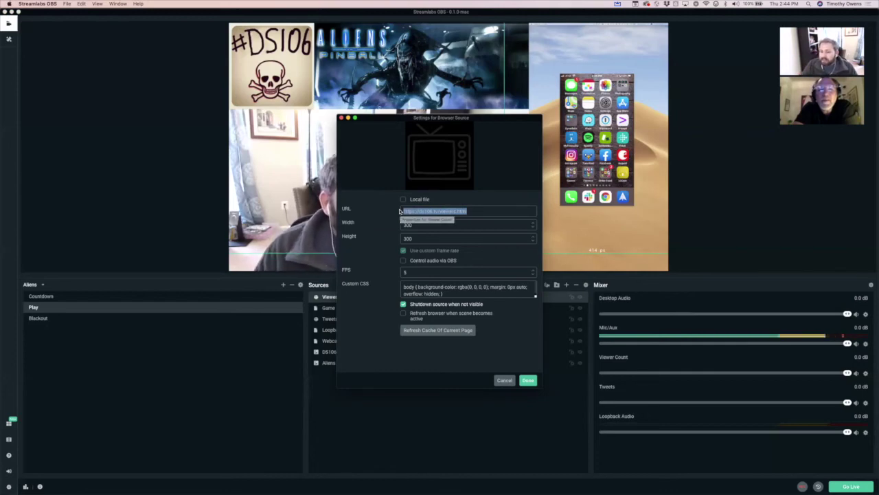
click(413, 332)
click(453, 313)
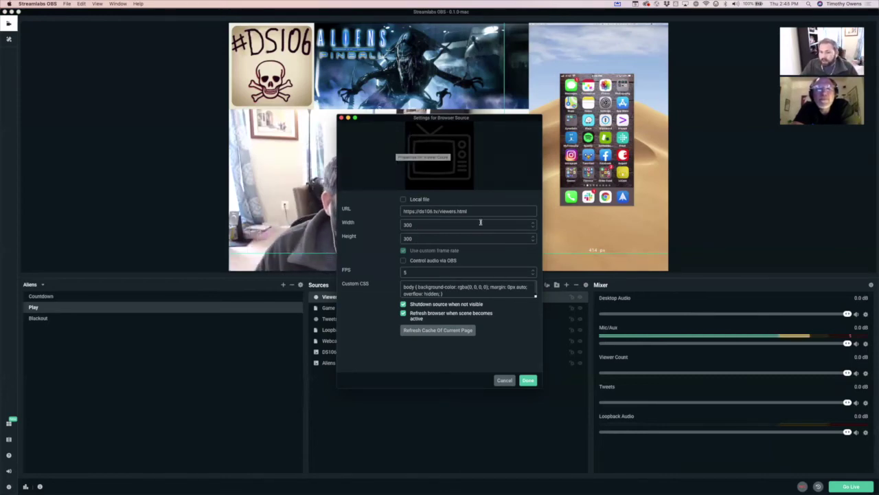
drag(479, 211, 393, 209)
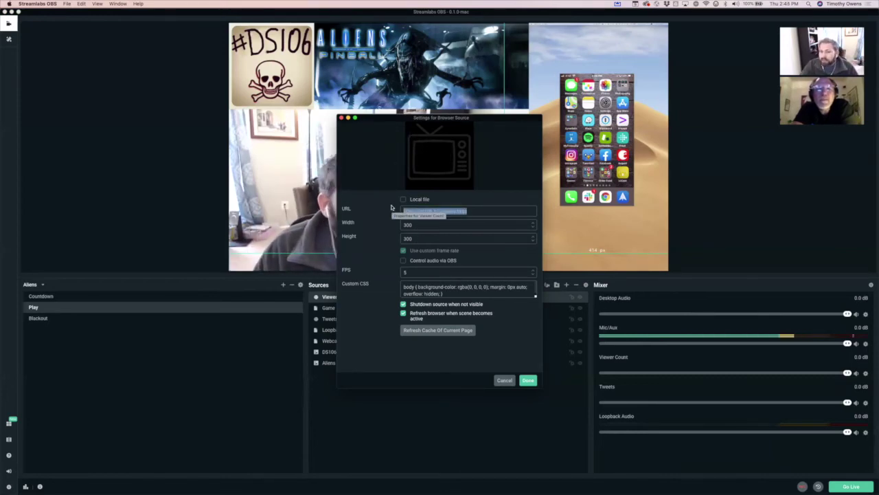
click(386, 213)
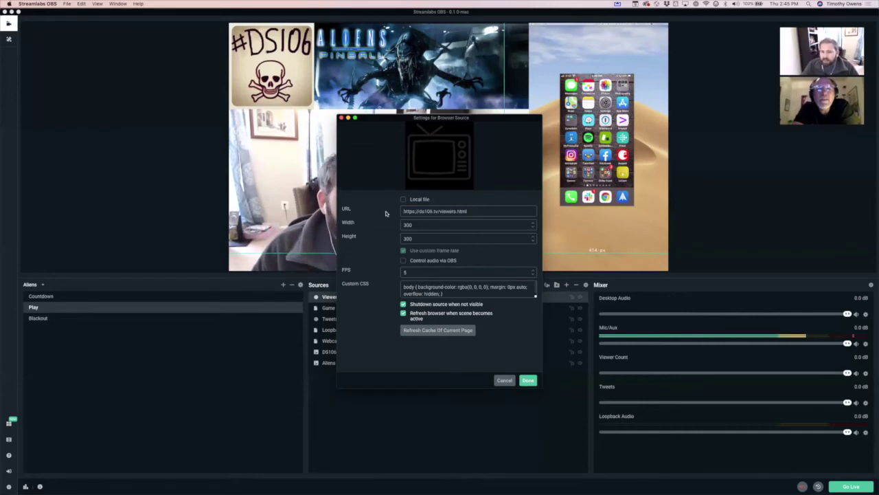
click(527, 380)
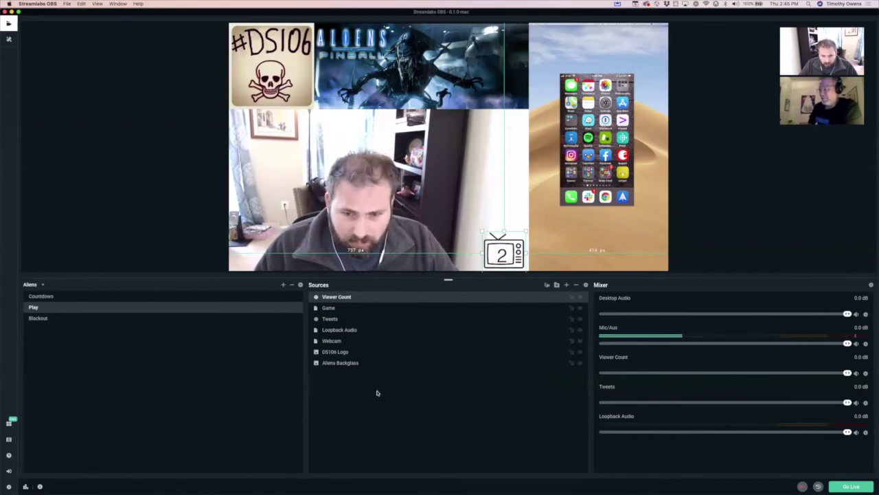
- Switch to the Demo scene collection
click(42, 285)
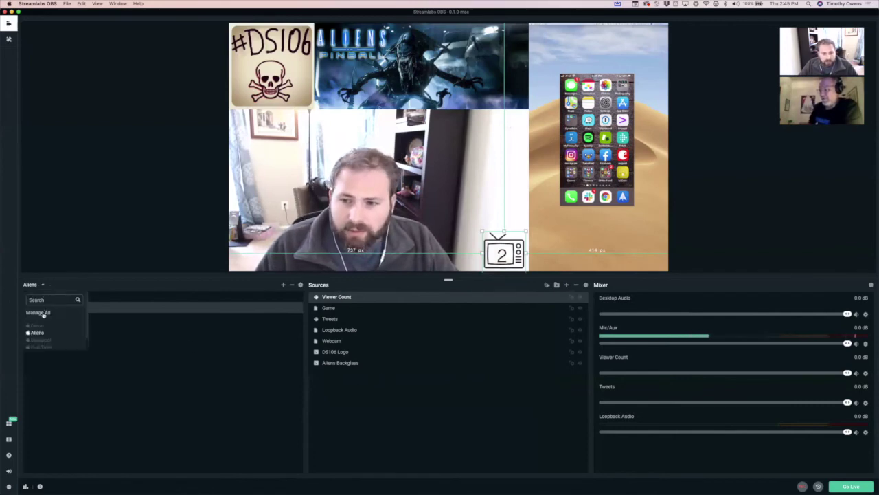
scroll(40, 330, down, 1)
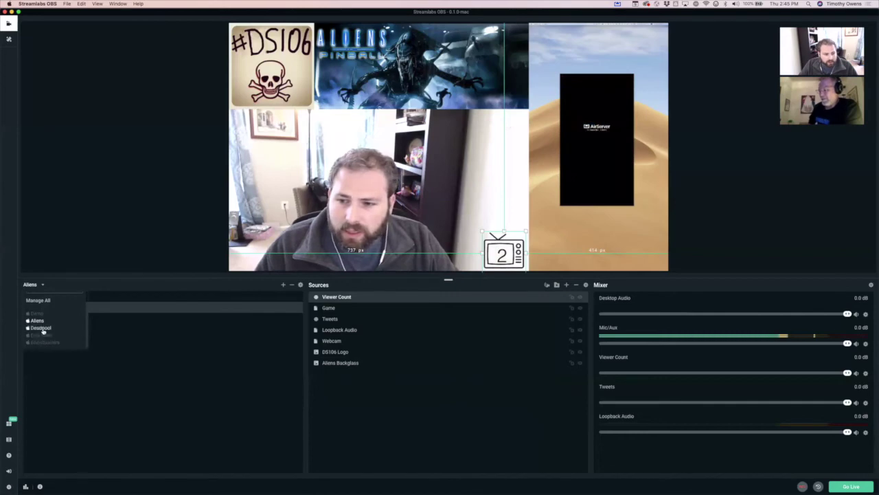
click(38, 314)
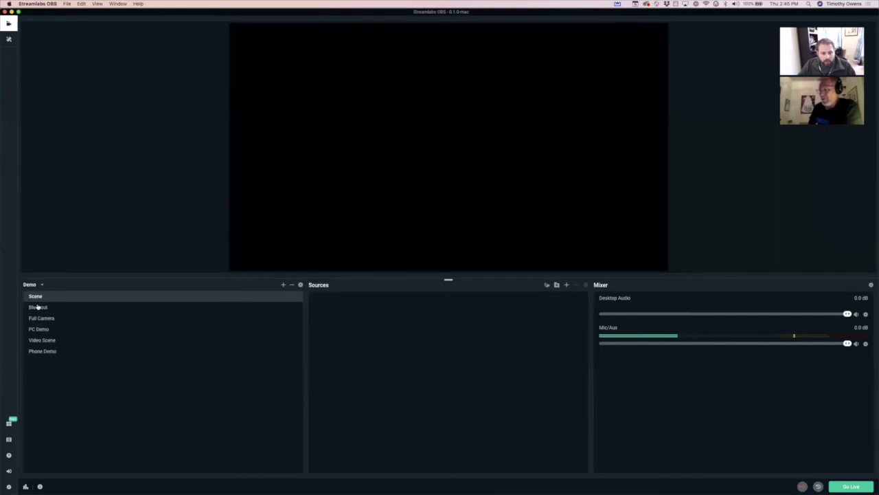
- Add a browser source to the Scene, keeping the default name 'Browser Source'
click(566, 285)
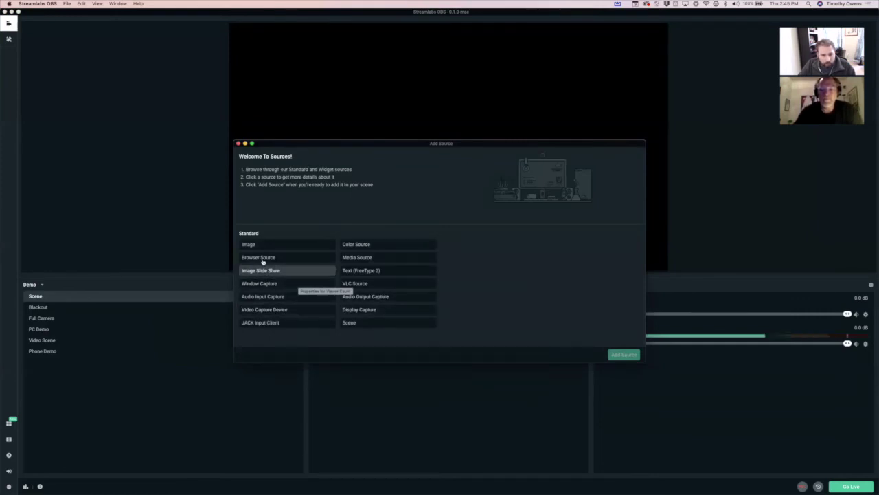
click(307, 258)
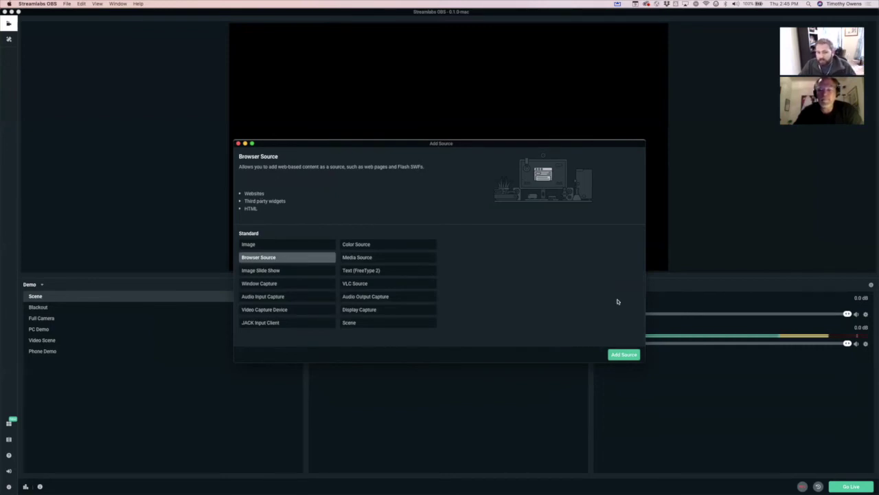
click(624, 355)
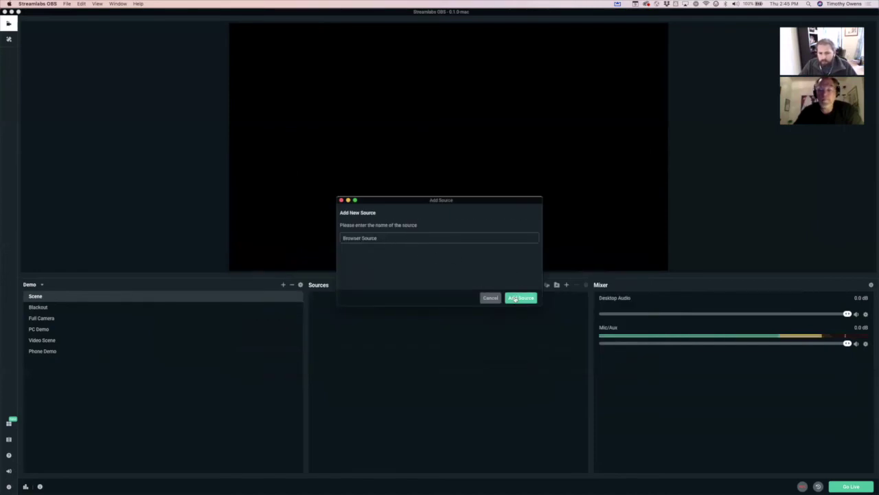
click(516, 298)
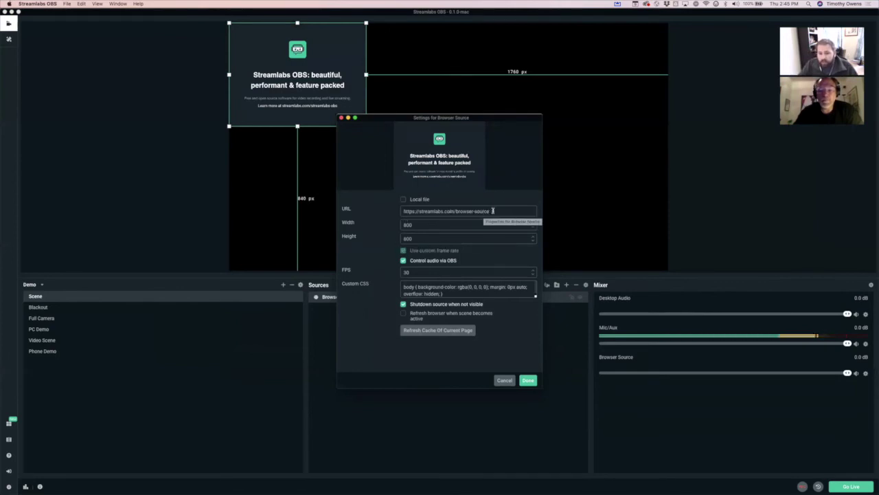
- Replace the placeholder URL with the local file test.html from the Desktop and apply
drag(491, 211, 404, 212)
click(413, 225)
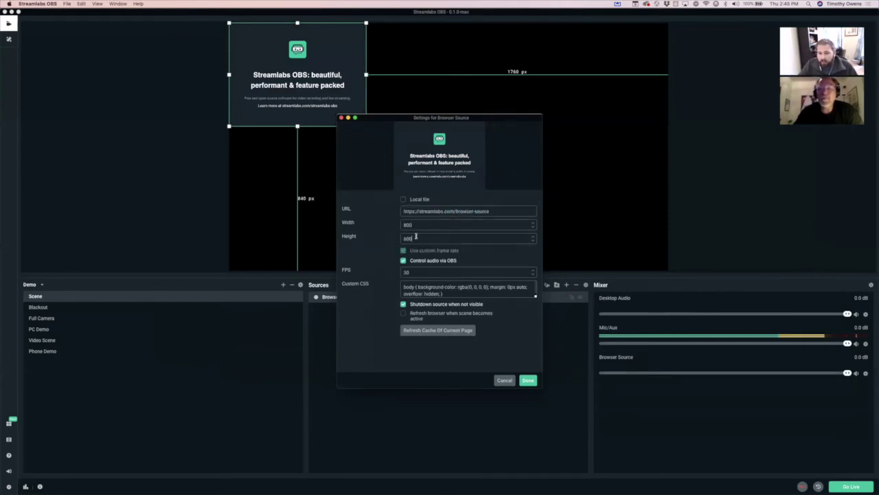
click(417, 272)
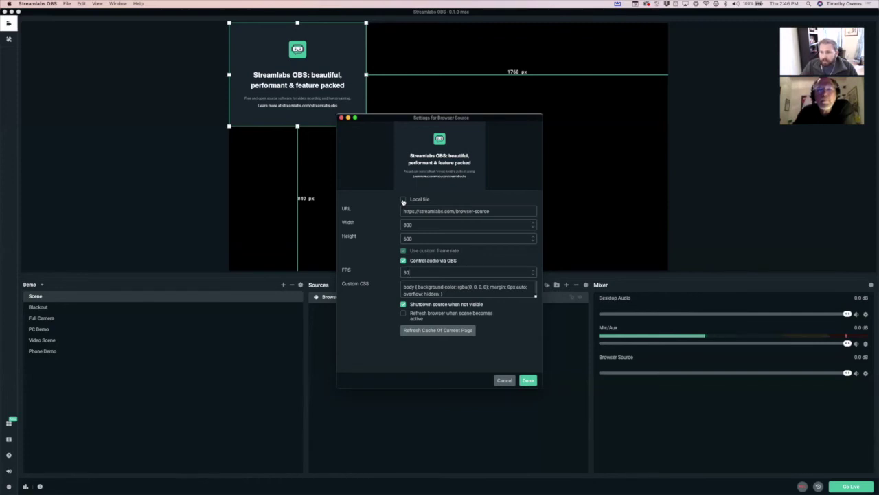
click(411, 200)
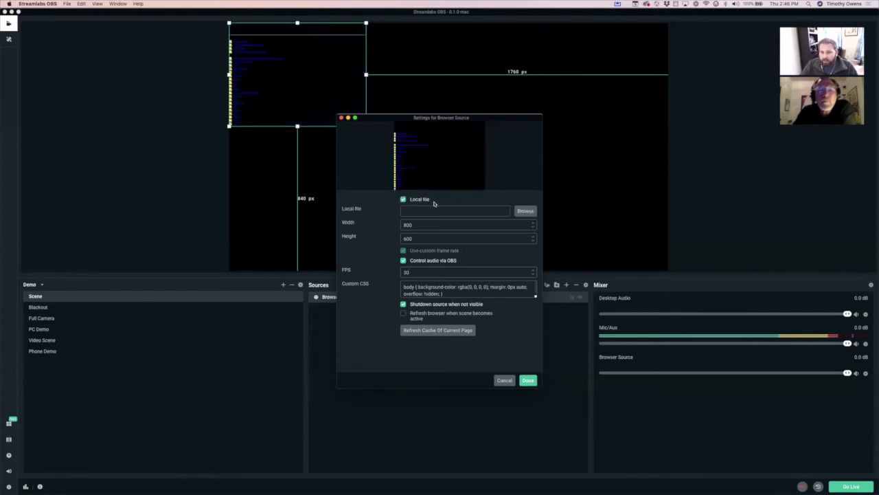
click(526, 211)
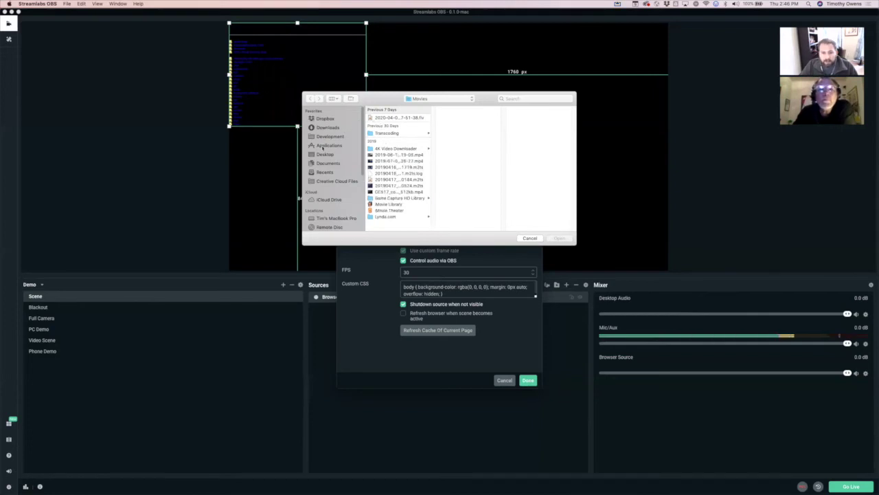
click(325, 153)
click(382, 123)
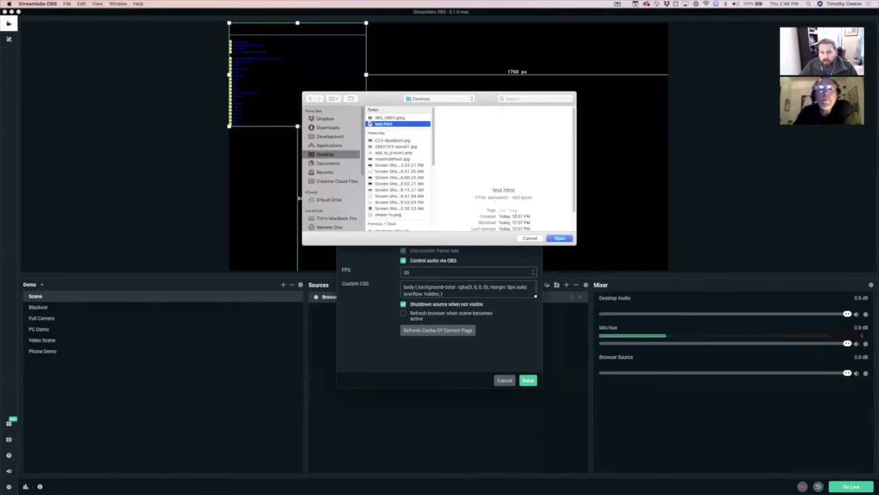
click(558, 238)
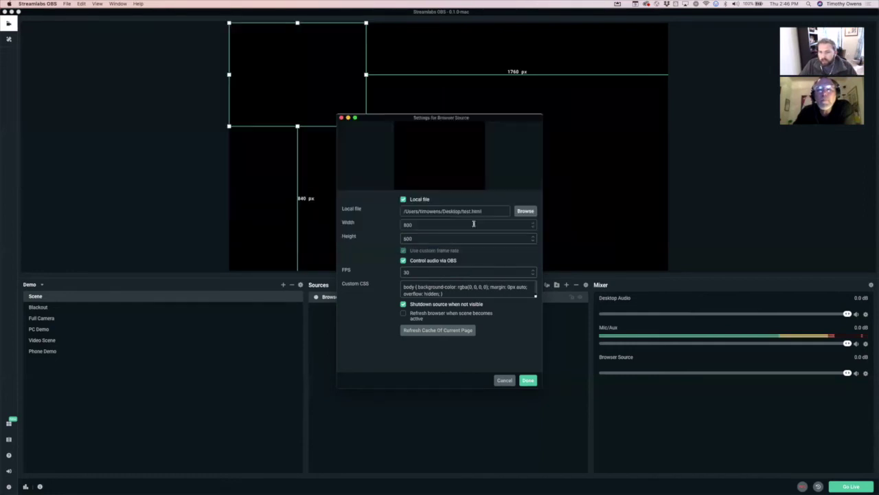
click(527, 381)
- Enlarge the browser source on the canvas to show the whole Correlations table
drag(399, 149, 654, 263)
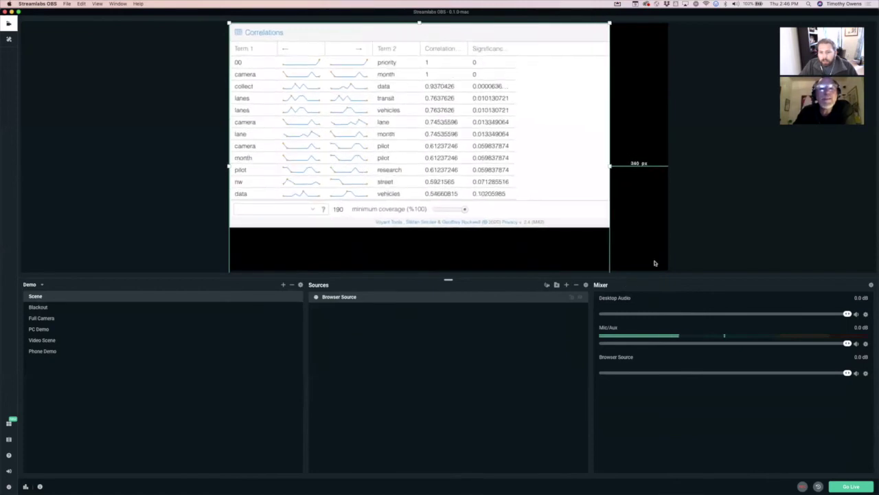
click(692, 199)
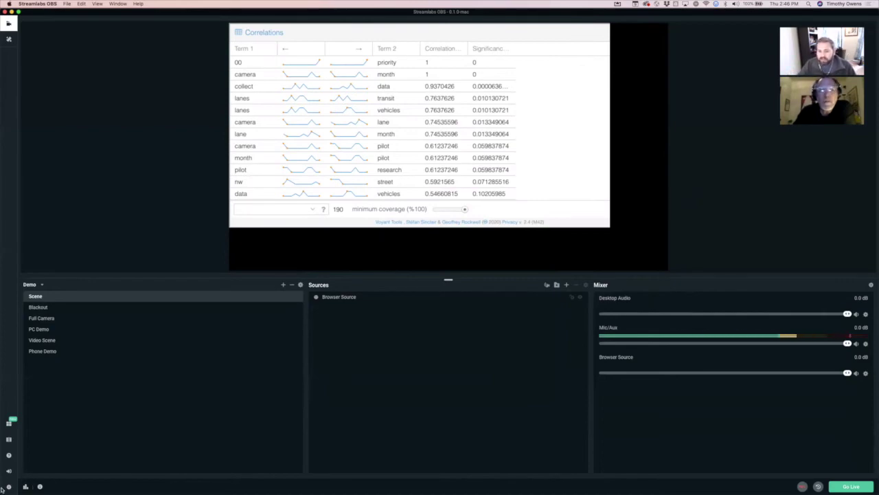
key(super+m)
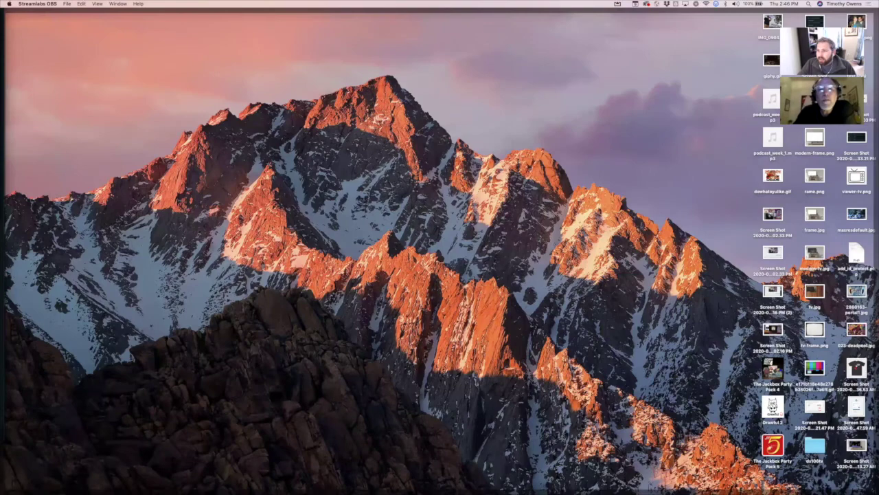
- Open the desktop's test.html in TextEdit, then close it
right_click(778, 76)
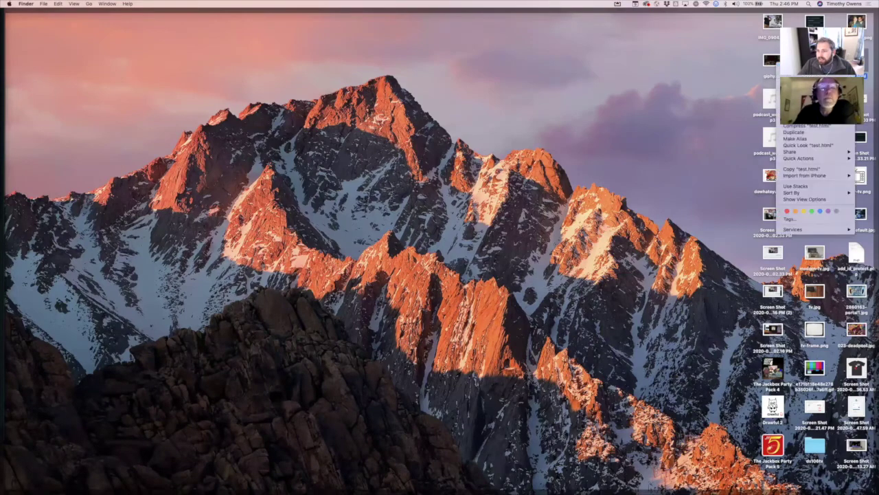
mouse_move(790, 82)
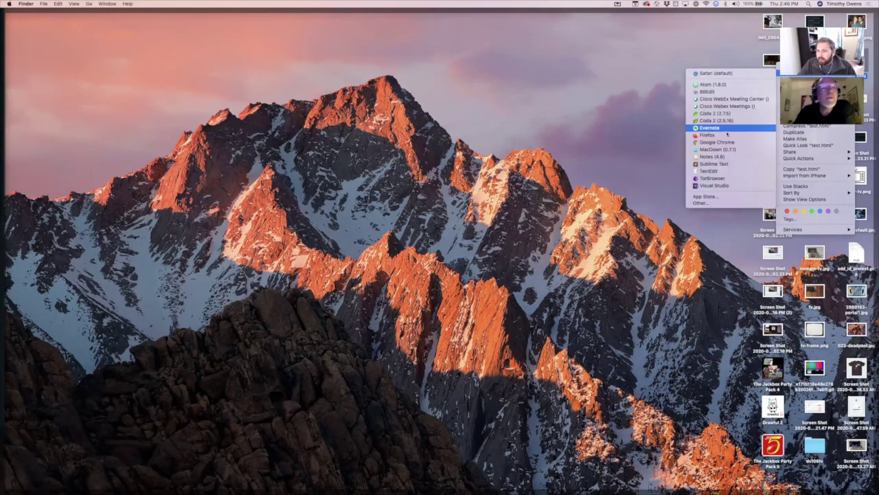
click(709, 170)
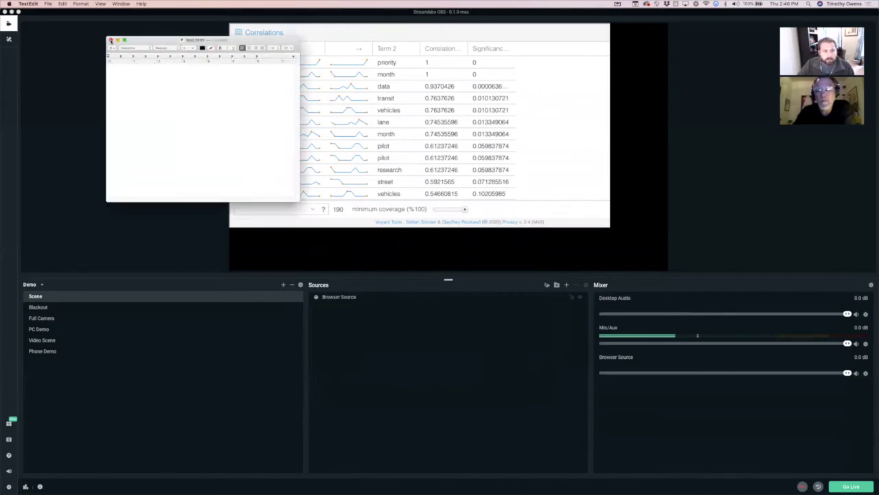
click(111, 40)
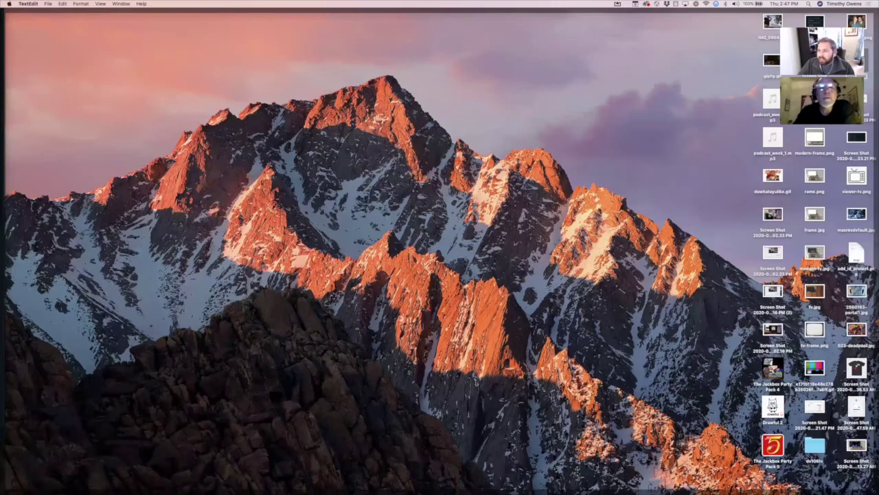
- Open test.html with BBEdit instead
right_click(773, 59)
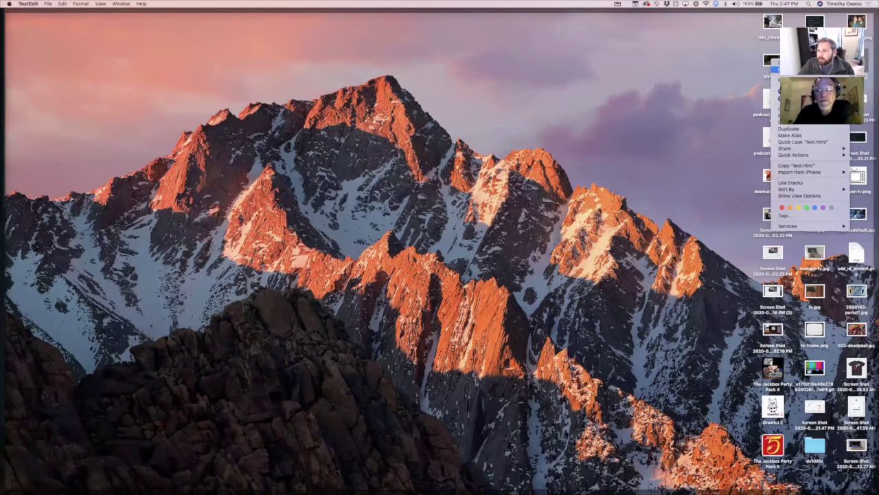
mouse_move(780, 69)
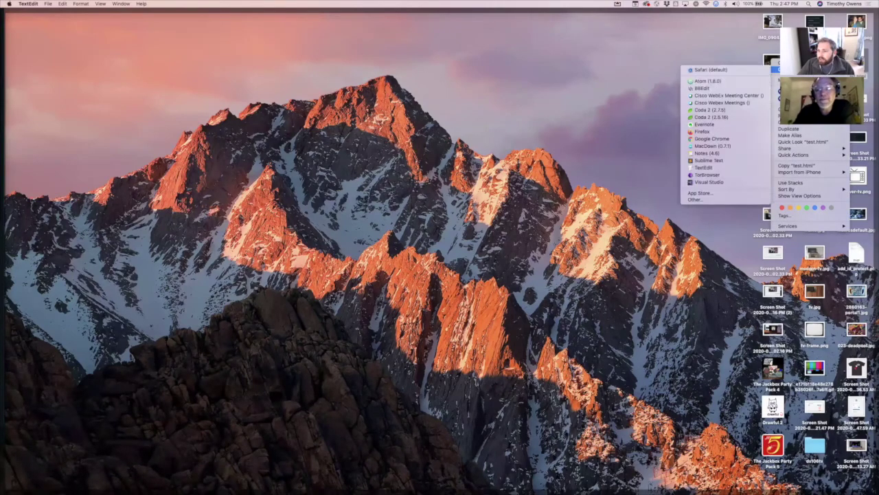
click(702, 88)
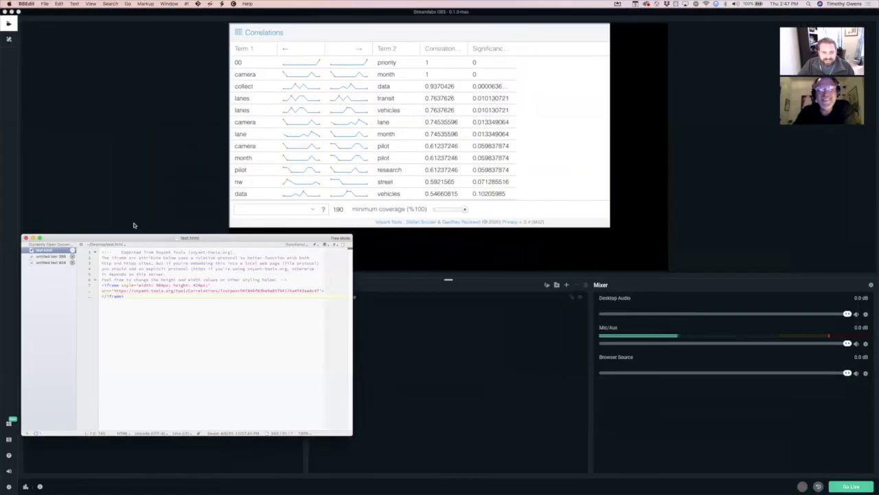
- Move and enlarge the BBEdit window to read the iframe code, then return to Streamlabs OBS
drag(126, 238, 333, 33)
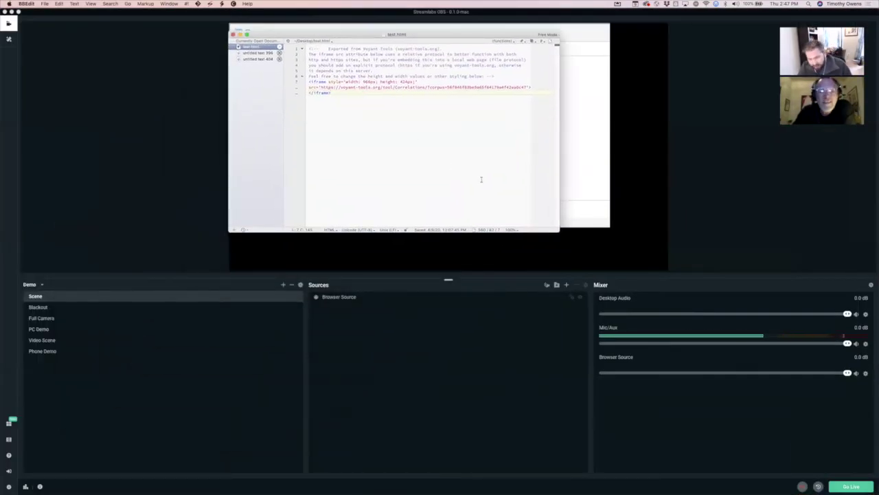
drag(555, 229, 693, 376)
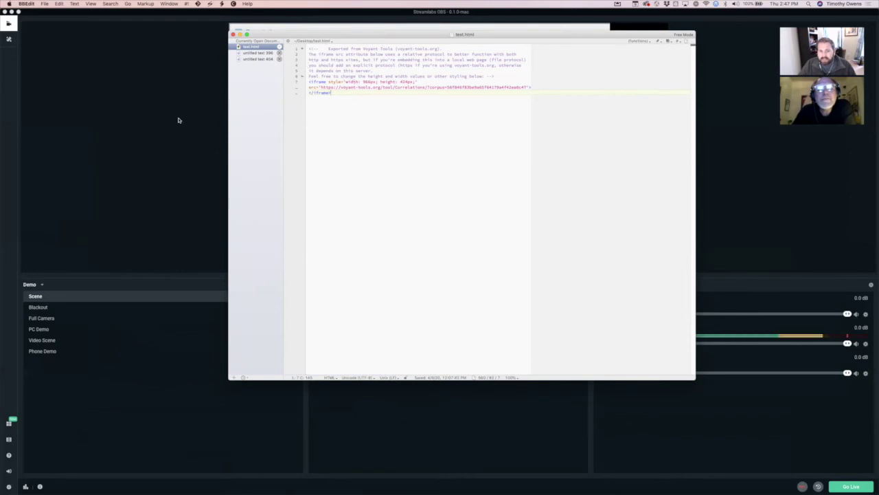
click(175, 97)
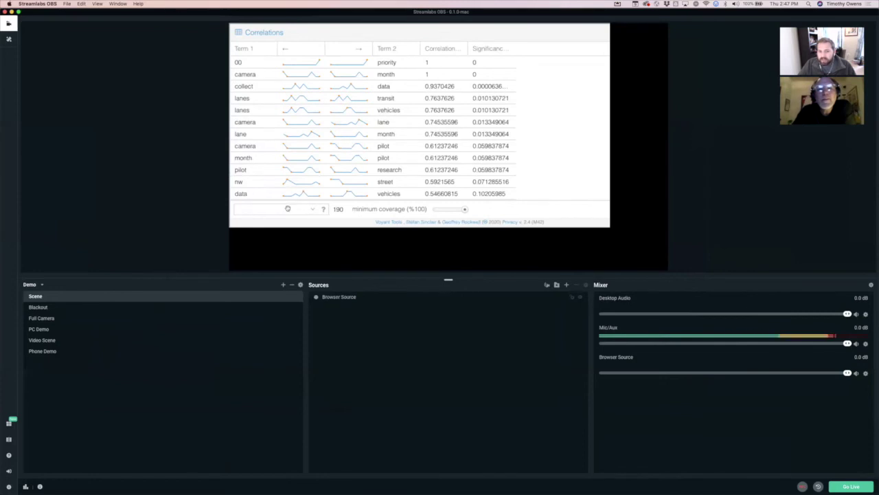
- Open the Interact window for the Correlations browser source and move it to the lower right
click(325, 186)
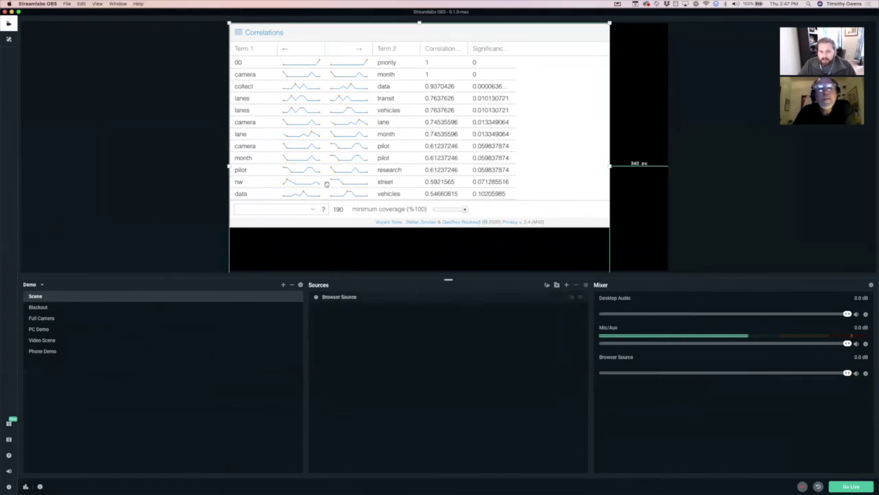
right_click(332, 163)
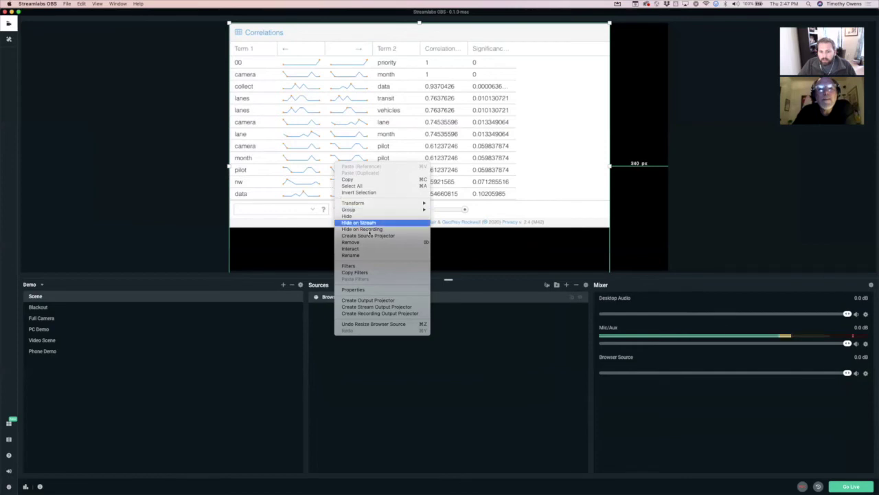
click(363, 249)
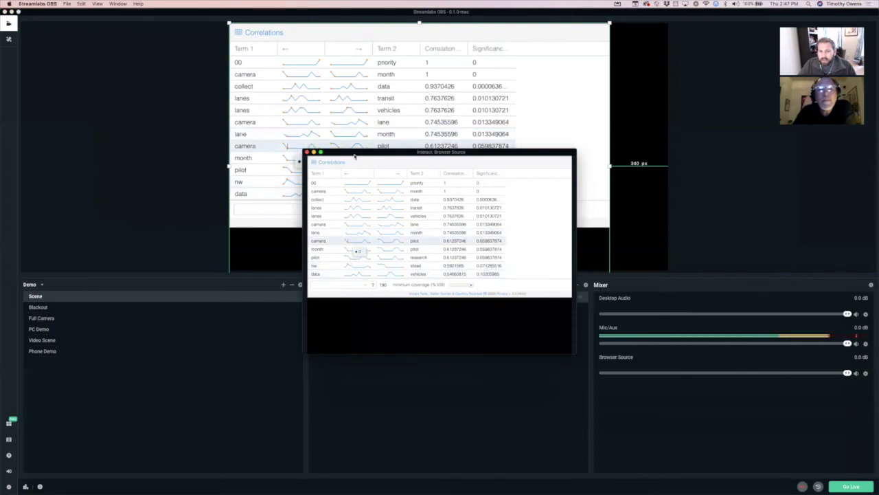
drag(356, 158, 607, 238)
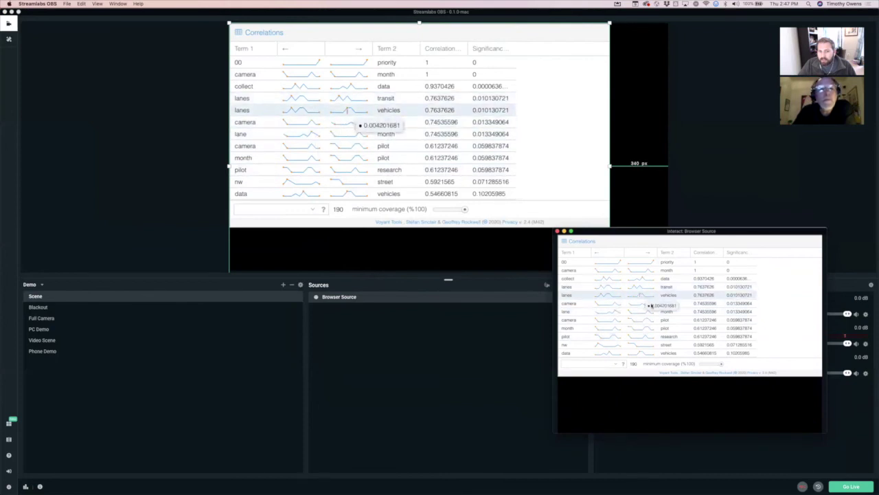
- Add terms lanes, nw and ddot, set minimum coverage to 65%, then remove the browser source
click(585, 363)
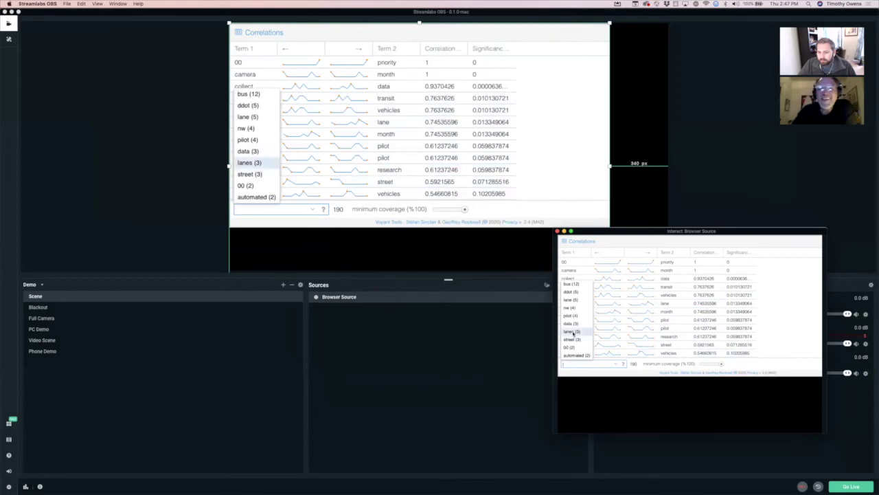
click(573, 333)
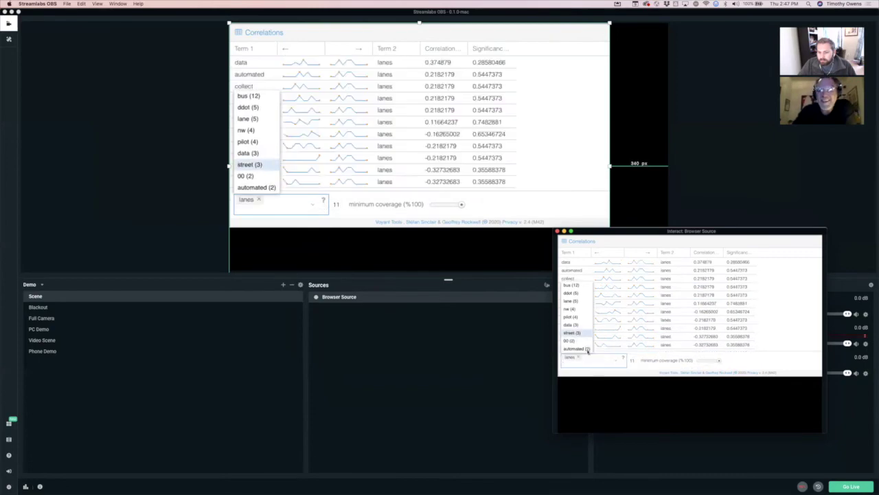
click(574, 308)
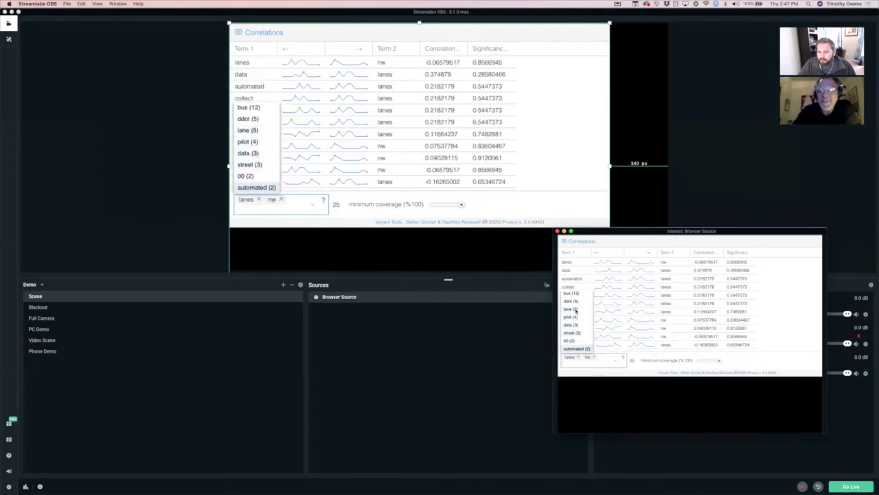
click(574, 301)
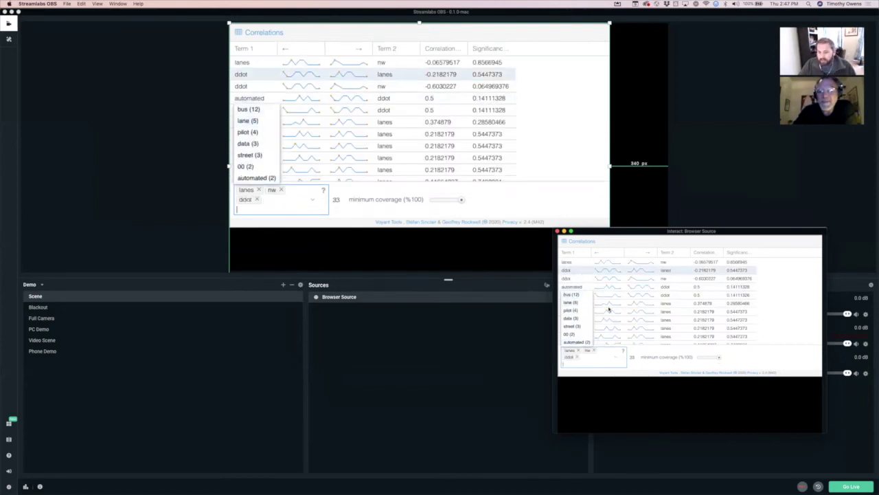
click(691, 364)
drag(710, 357, 710, 357)
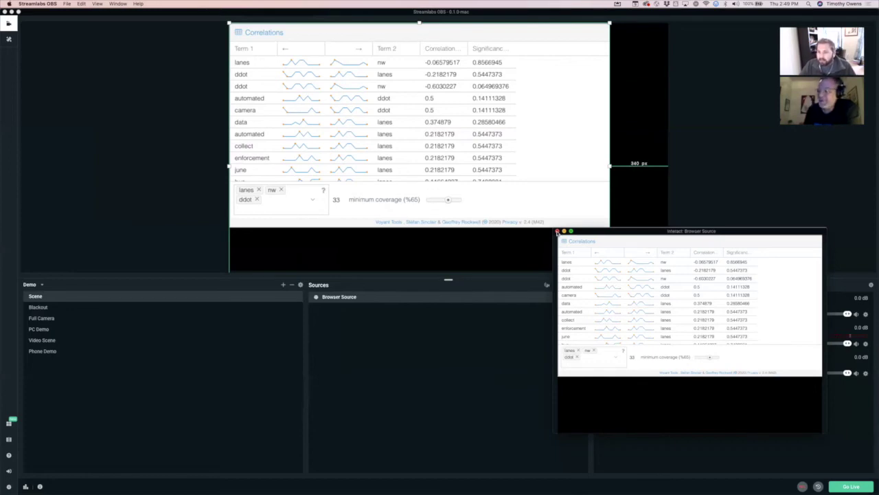
click(557, 231)
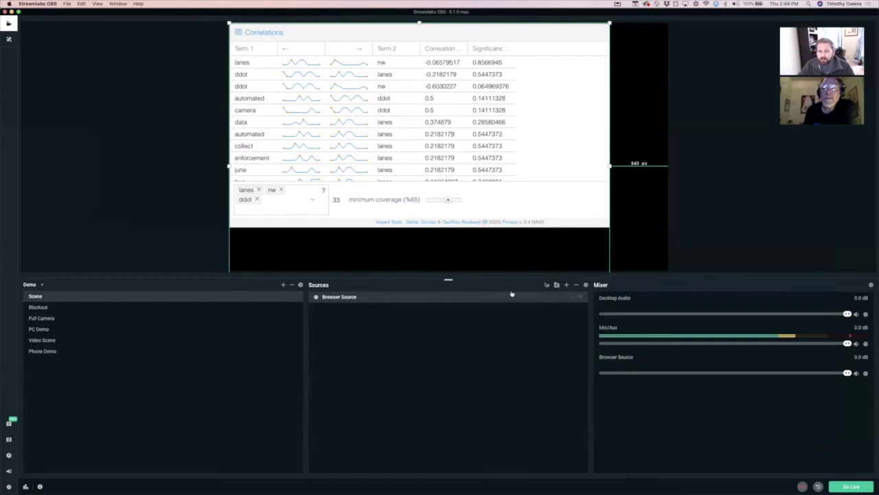
click(576, 285)
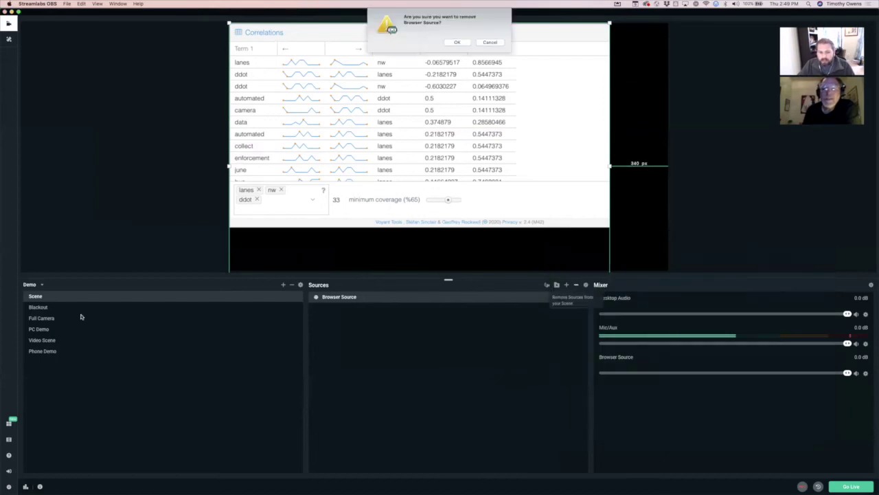
- Confirm the Browser Source removal, switch to the Aliens scene collection and select the Tweets source
click(457, 42)
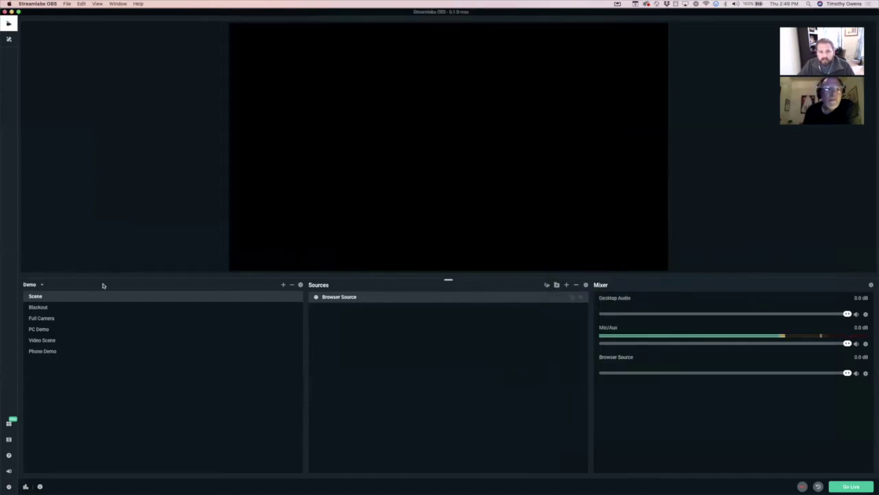
click(31, 285)
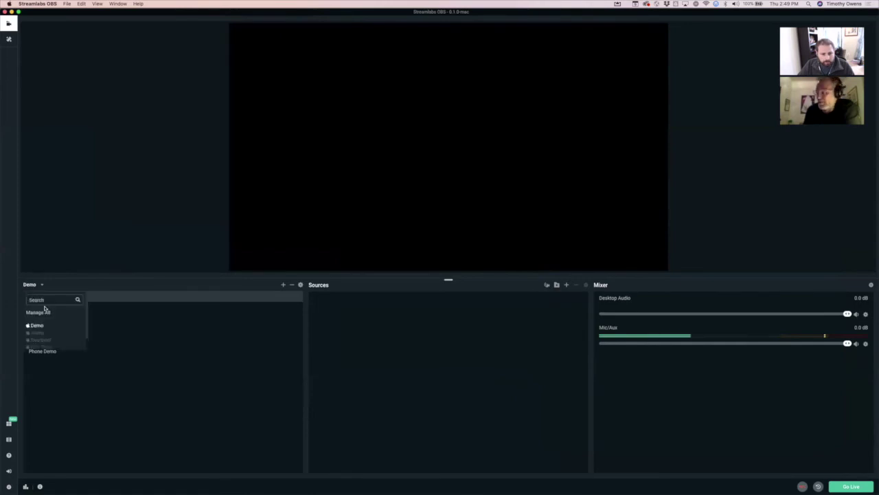
click(36, 336)
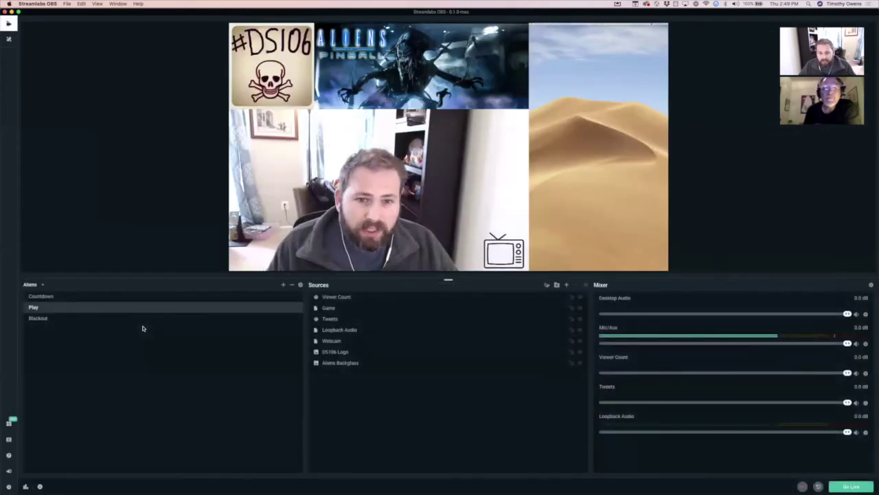
click(330, 319)
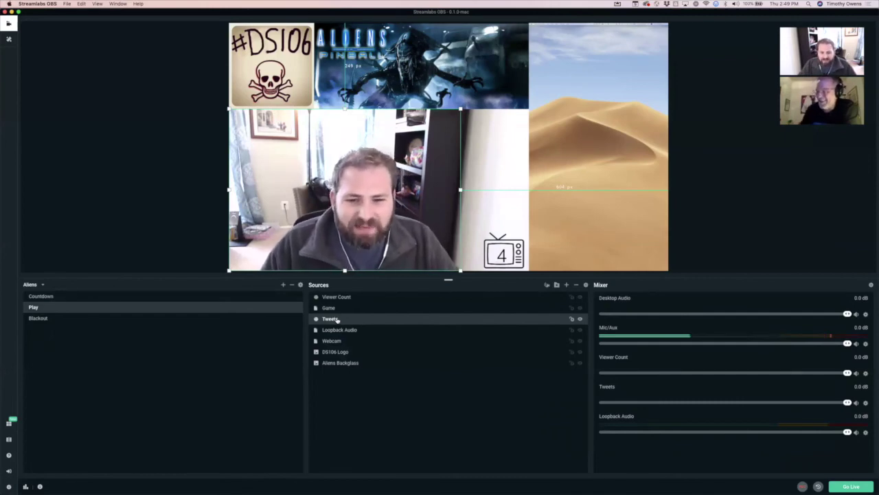
double_click(337, 320)
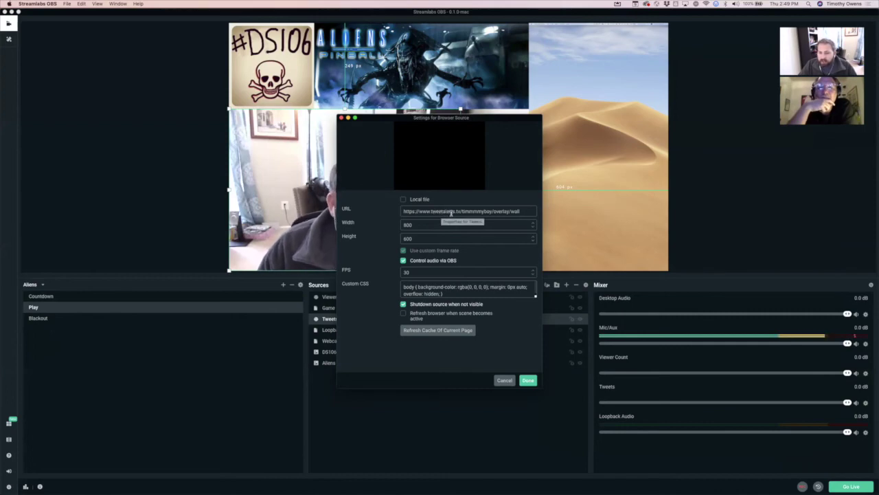
- Select the tweetalerts.tv domain in the Tweets source's URL field
drag(461, 211, 431, 211)
key(super+c)
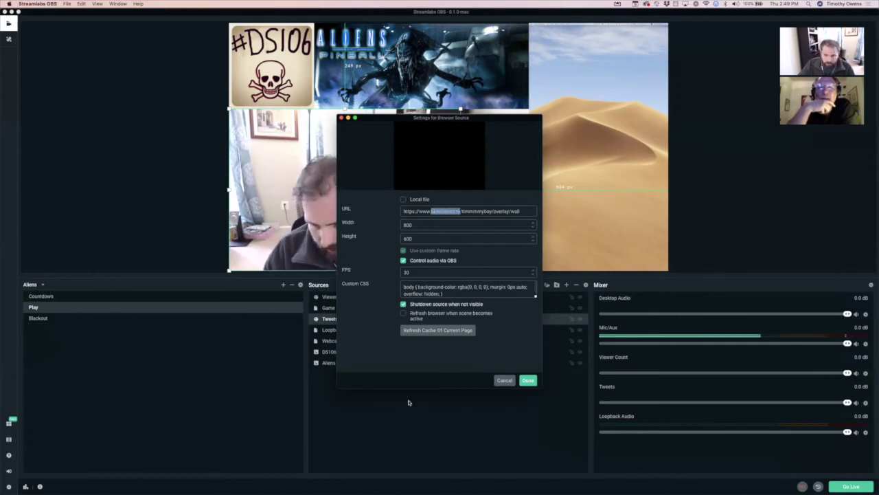
- Load the tweetalerts.tv site in the web browser
click(364, 483)
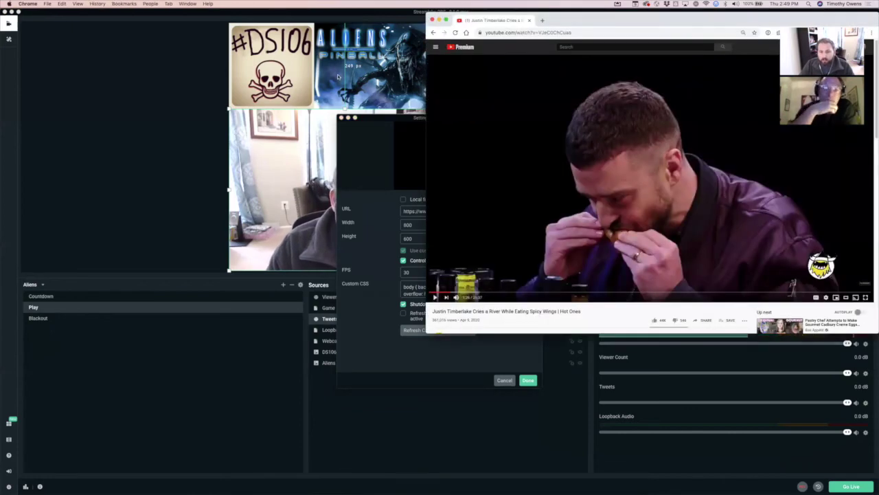
key(super+l)
key(super+v)
key(Return)
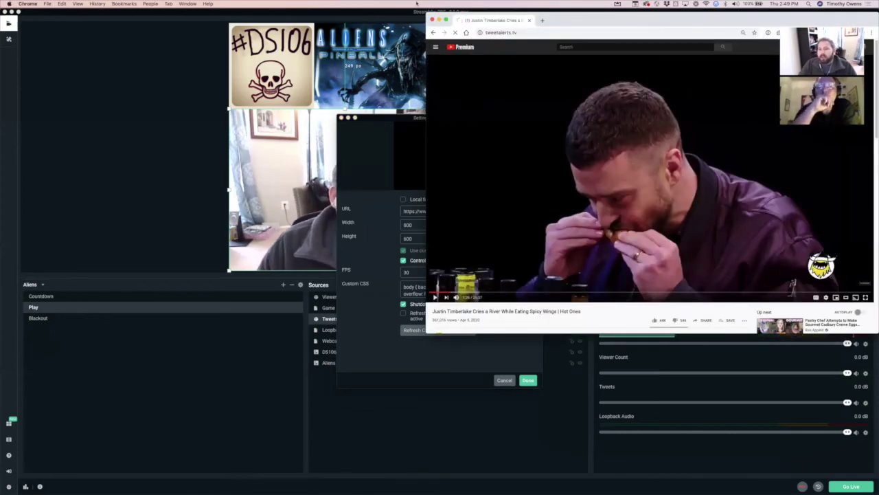
- Move and enlarge the browser window, then sign in with a Twitter account
drag(594, 20, 290, 15)
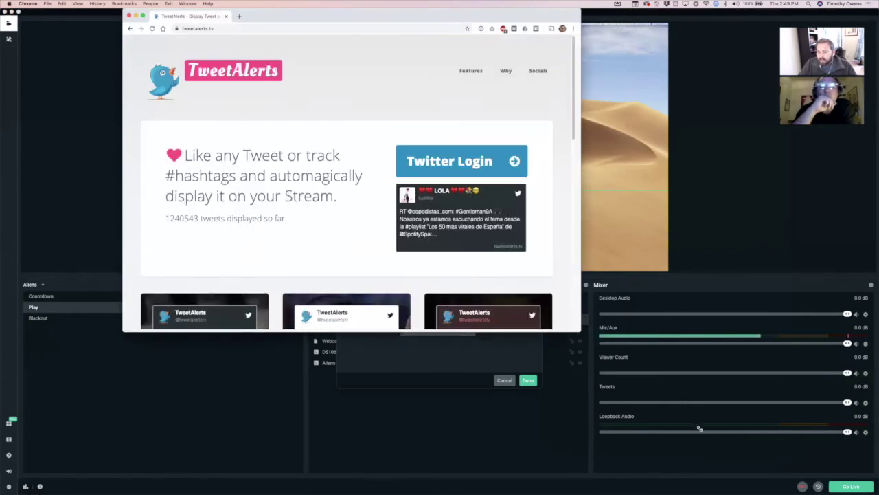
drag(576, 328, 702, 430)
click(515, 155)
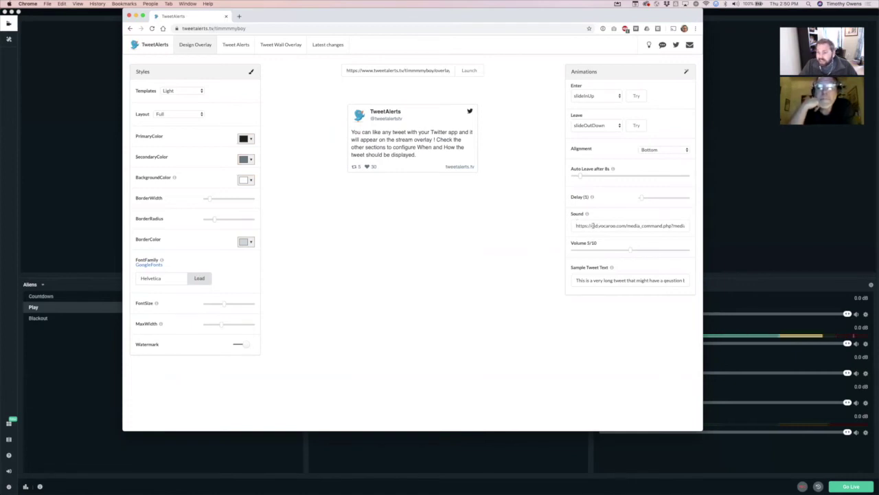
- Keep the Light template and watermark, replay the slide-in preview, and view the #ds106tv feed settings
click(184, 92)
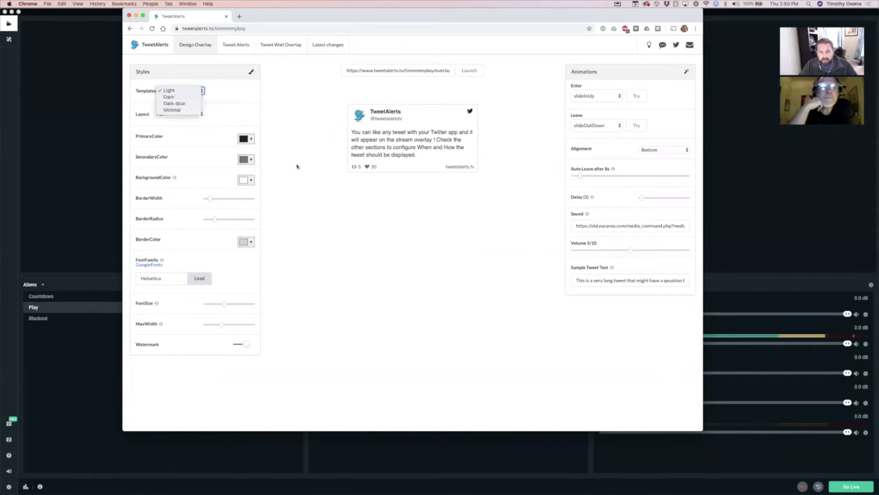
click(223, 133)
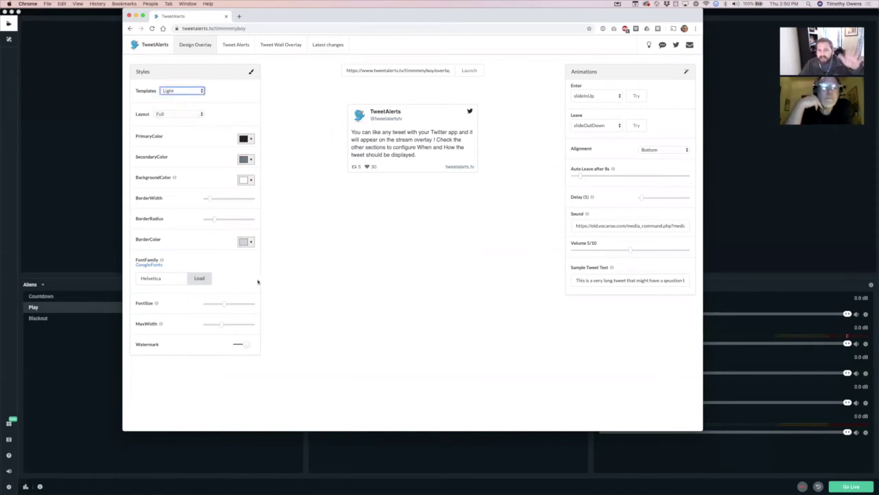
click(243, 344)
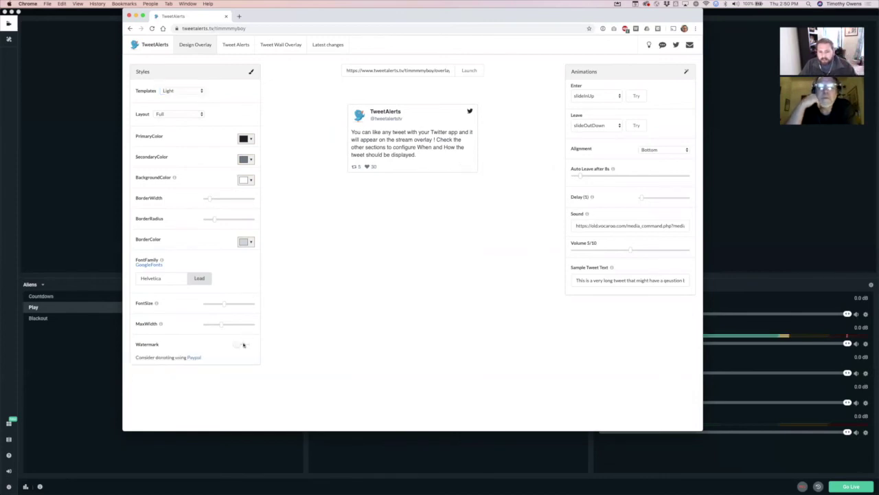
click(237, 345)
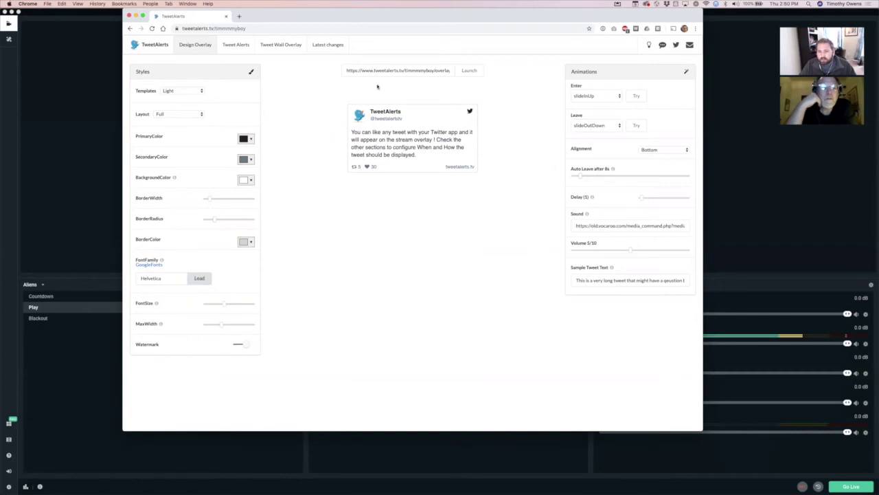
click(637, 96)
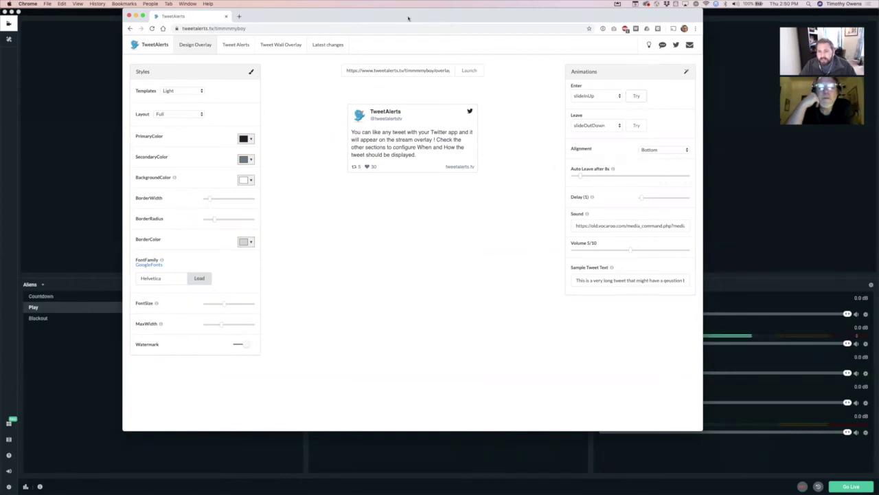
click(234, 44)
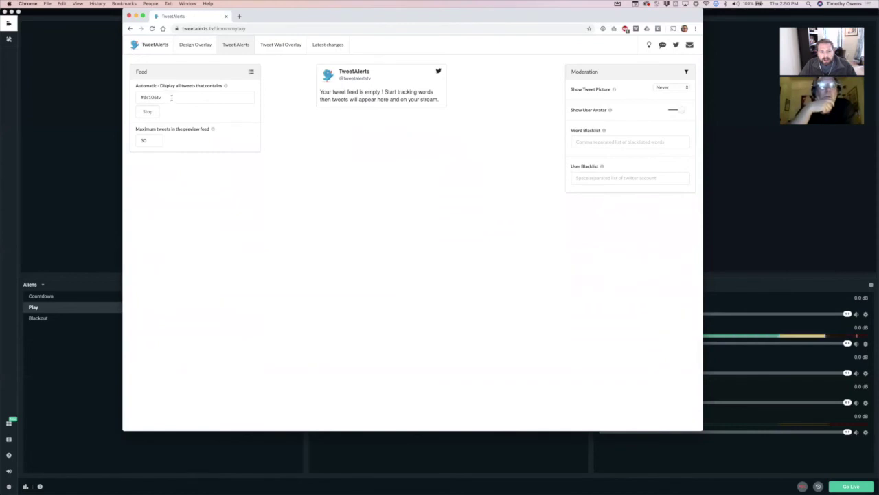
- Show the Tweet Wall Overlay URL beside the Tweets browser source settings in Streamlabs OBS
drag(163, 98, 141, 98)
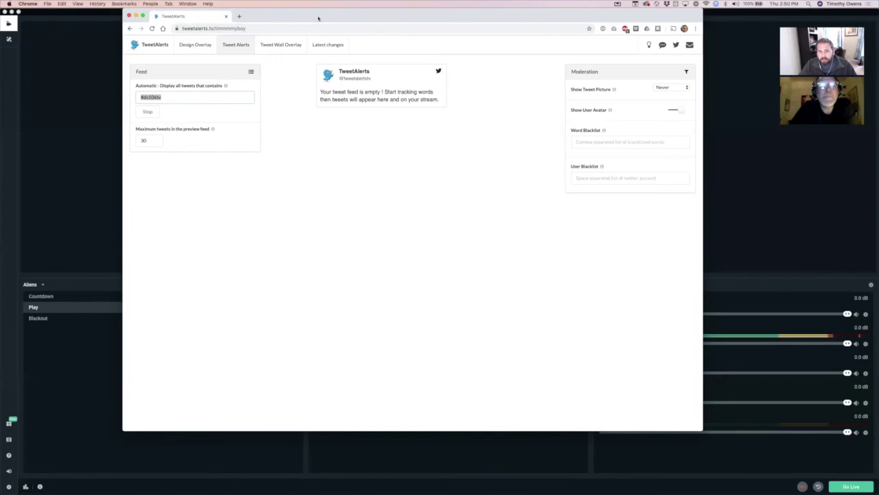
click(292, 45)
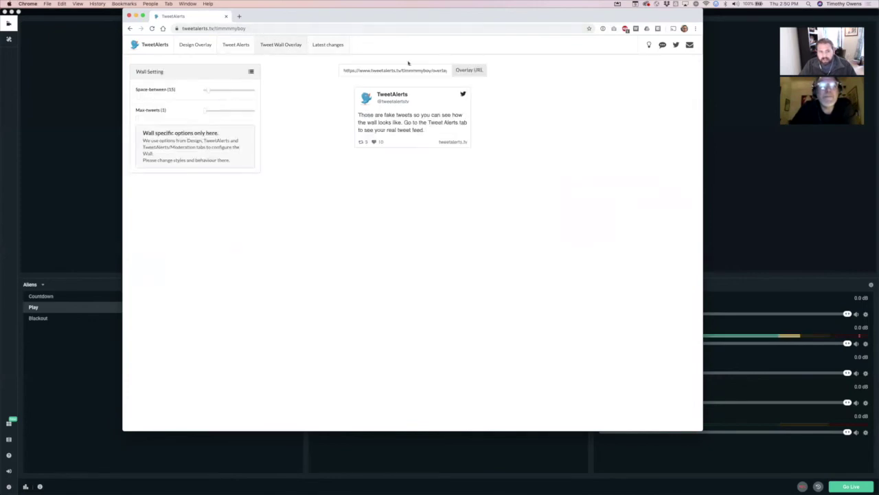
click(398, 69)
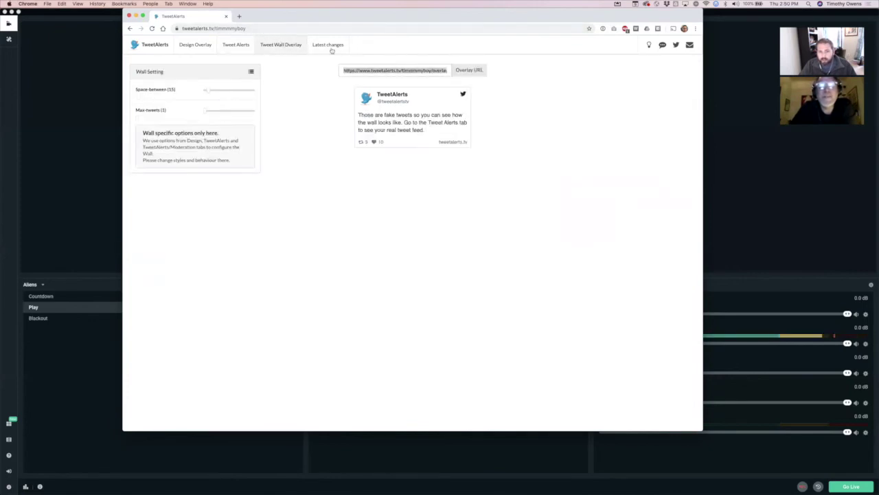
drag(380, 31, 318, 342)
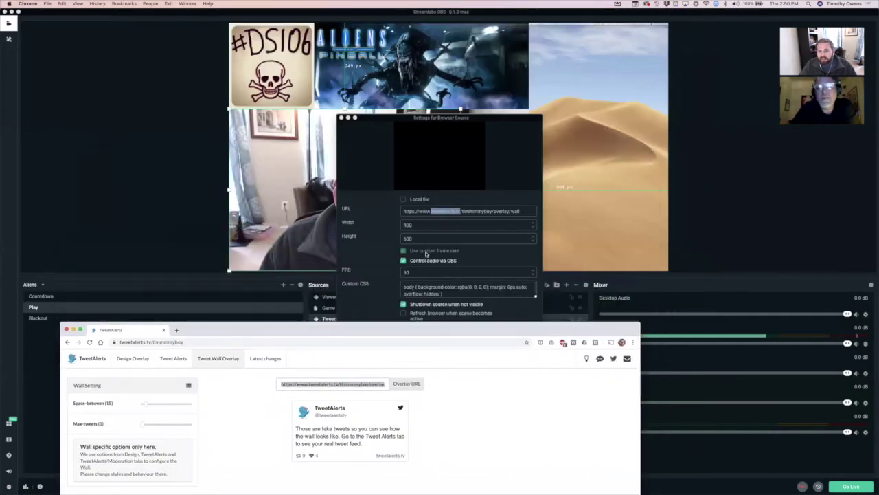
click(489, 212)
- Check that the Tweets source URL points to the tweet wall overlay and close its settings
double_click(489, 213)
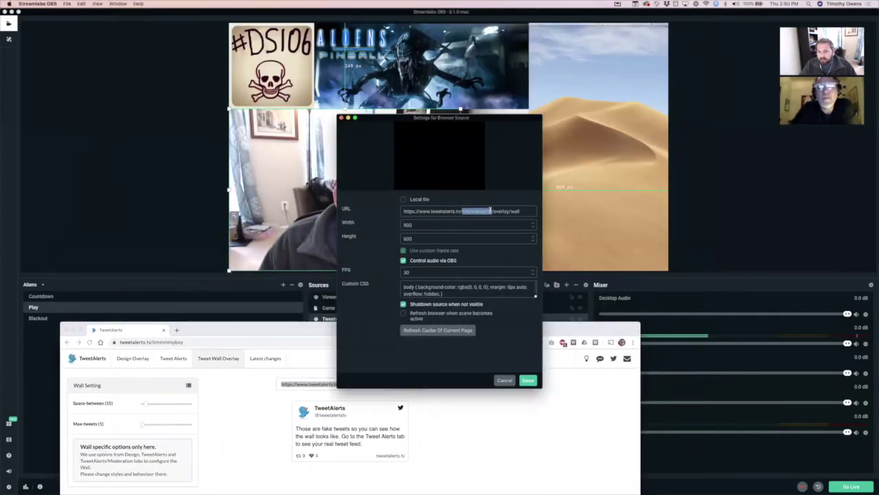
click(527, 380)
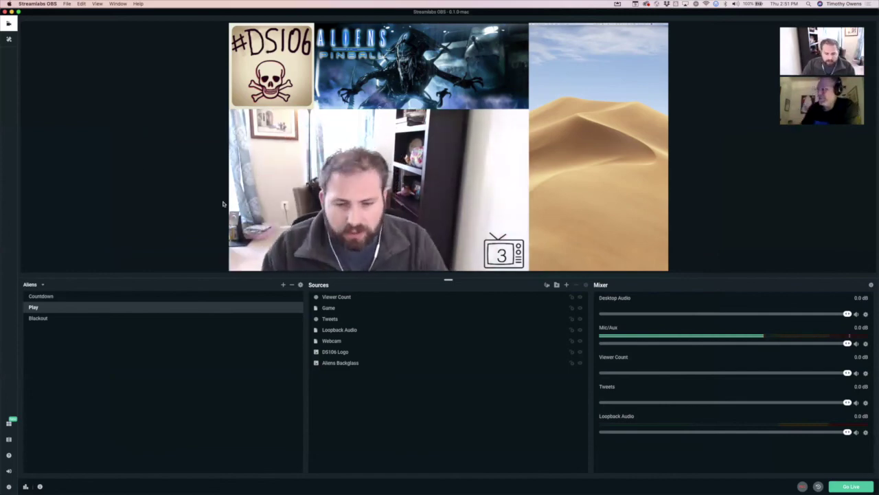
- In Design Overlay, replace the Sample Tweet Text with a short test message
key(super+Tab)
key(super+Tab)
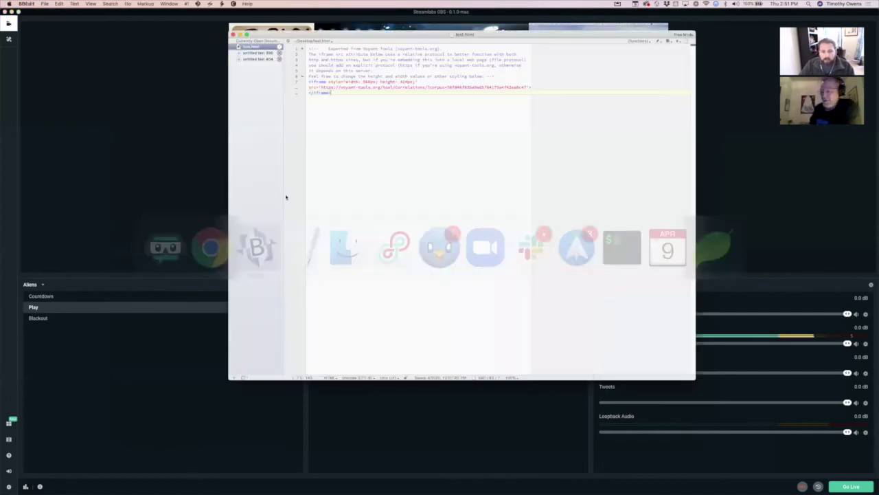
key(super+Tab)
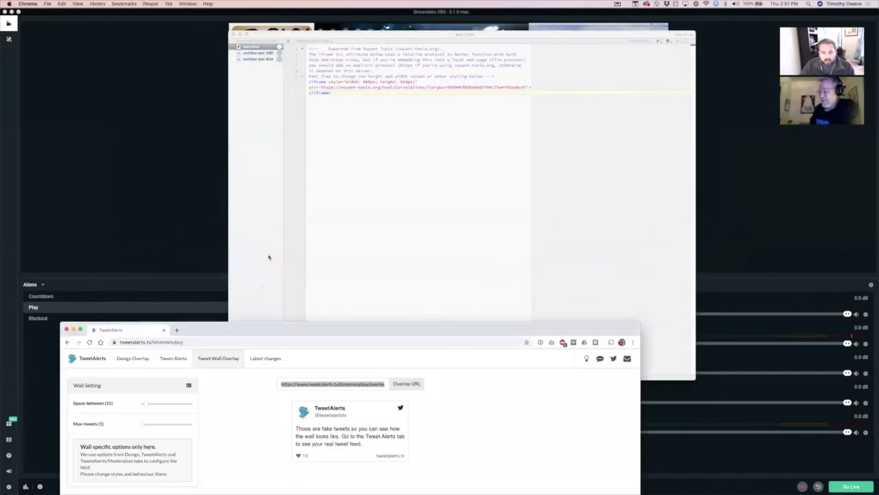
drag(187, 359, 390, 108)
click(334, 109)
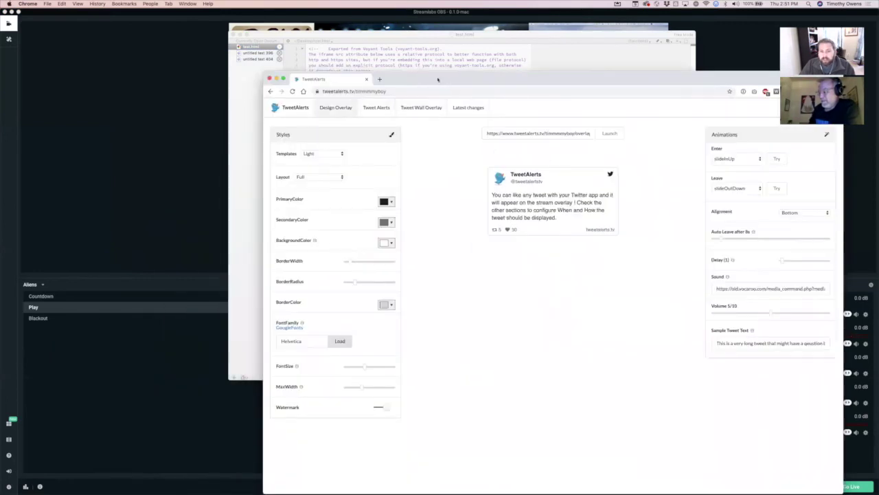
drag(522, 78, 340, 76)
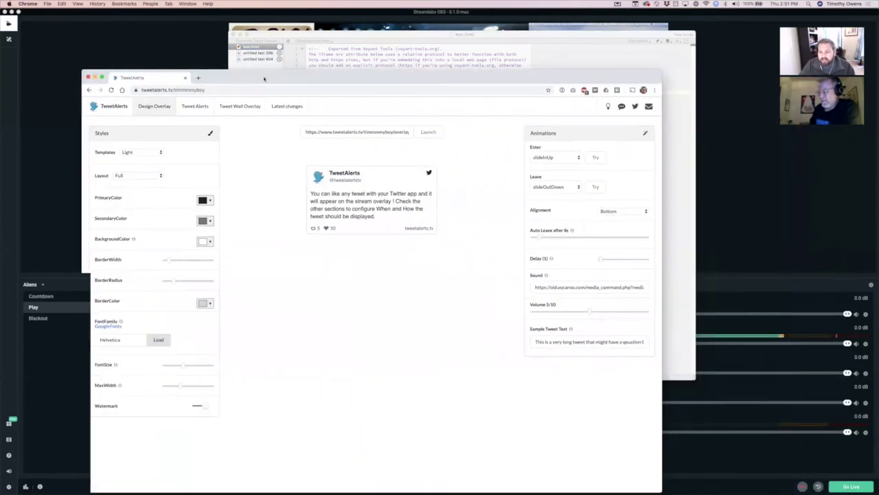
click(567, 341)
key(super+a)
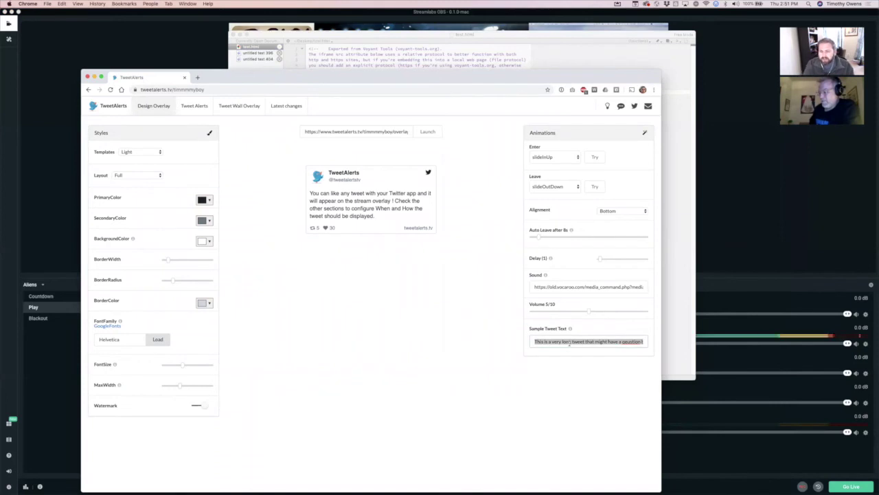
text(This)
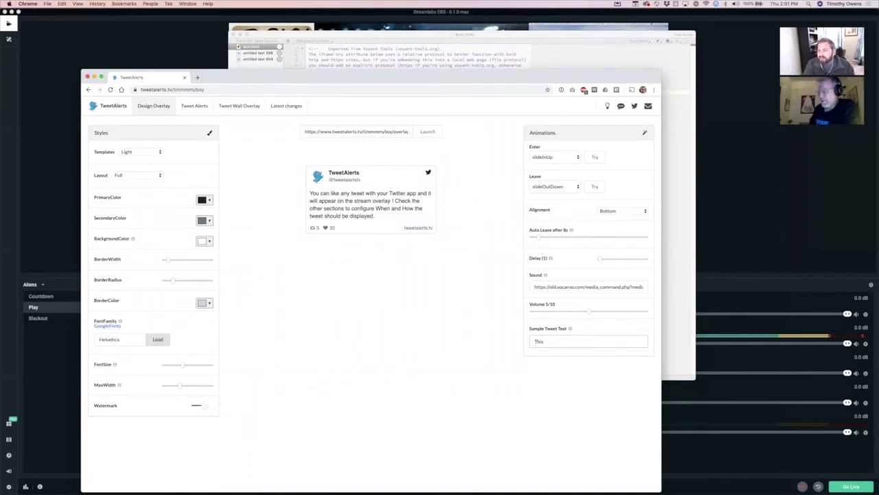
text( is)
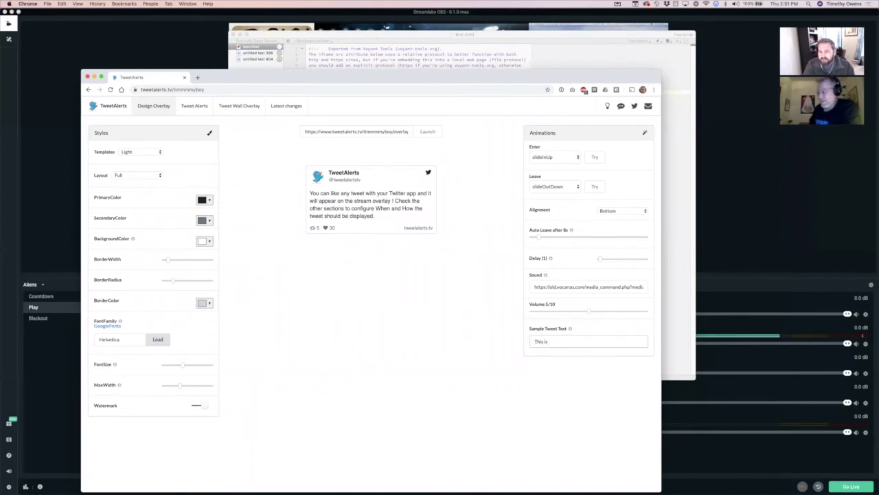
text( a test for Jim Groom)
- Hide the text editor and replay the test tweet's entrance so it appears in the stream preview
drag(408, 81, 590, 46)
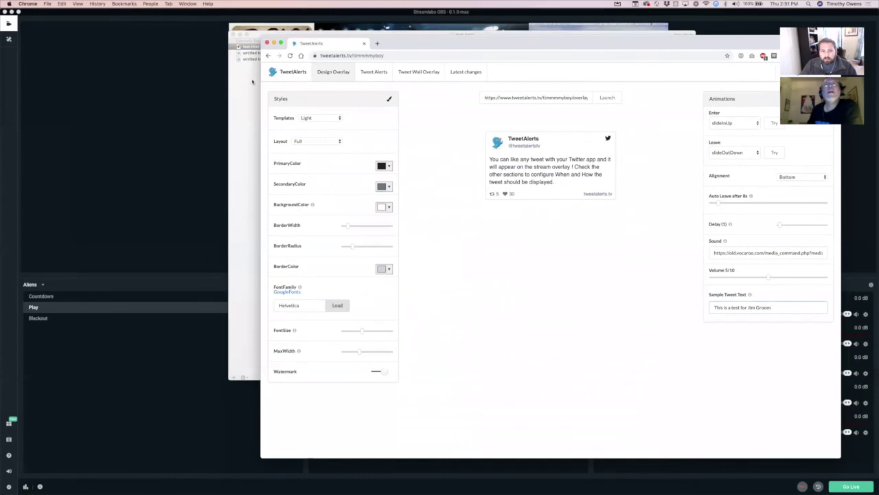
click(252, 82)
key(super+h)
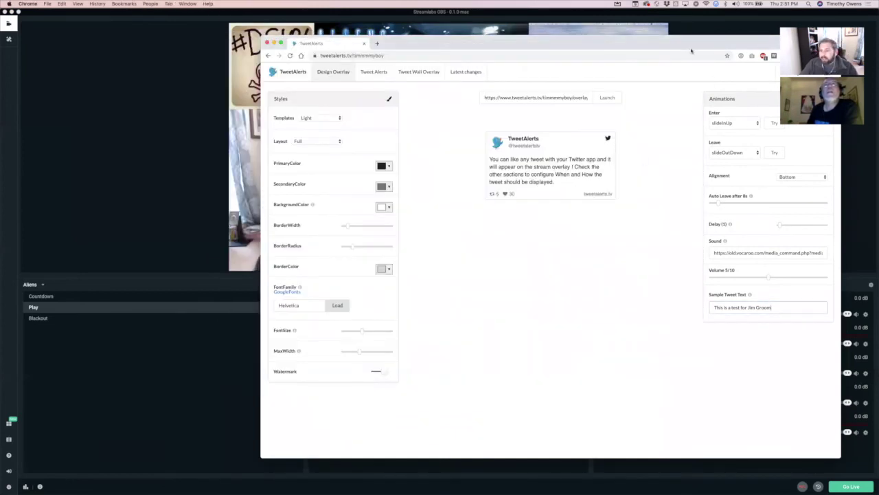
drag(611, 43, 477, 70)
click(638, 152)
drag(618, 71, 699, 226)
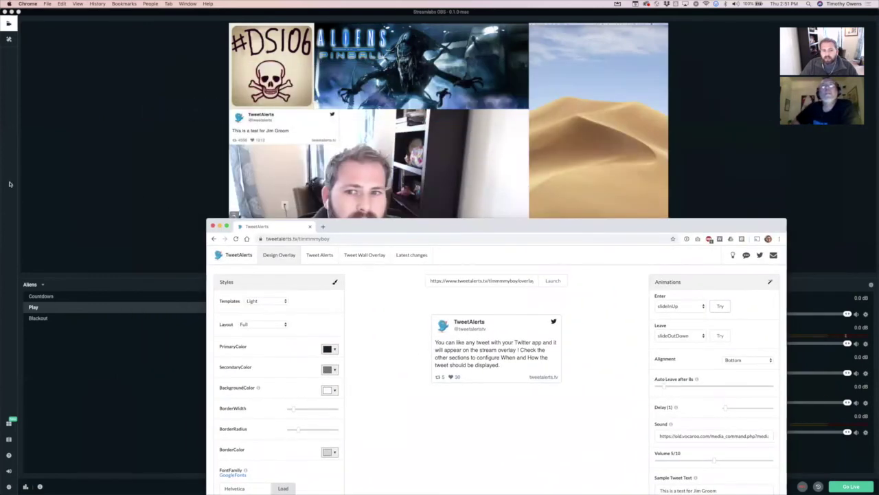
- Bring Streamlabs OBS forward to show the test tweet card in the Aliens Play scene
click(98, 124)
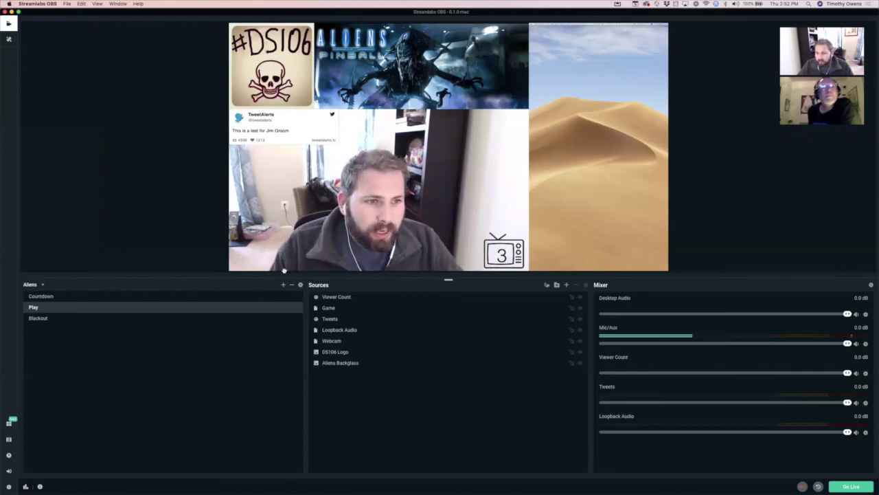
mouse_move(275, 269)
click(217, 256)
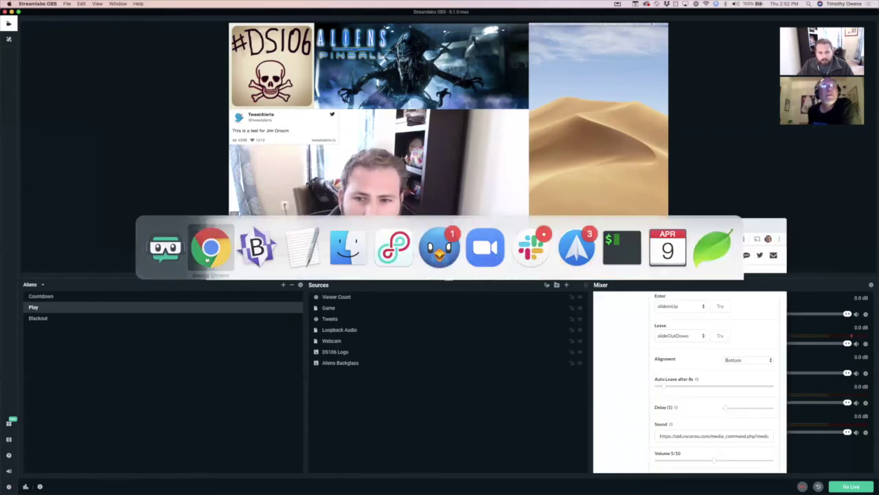
drag(392, 225, 321, 69)
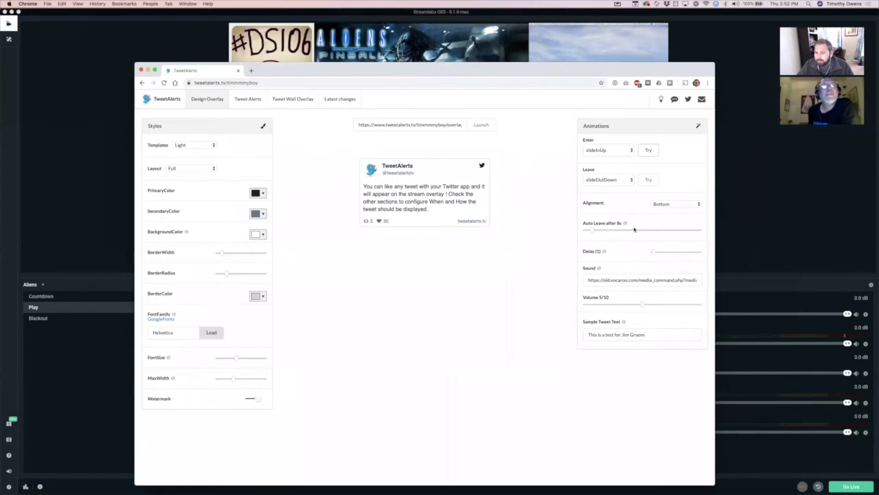
mouse_move(627, 224)
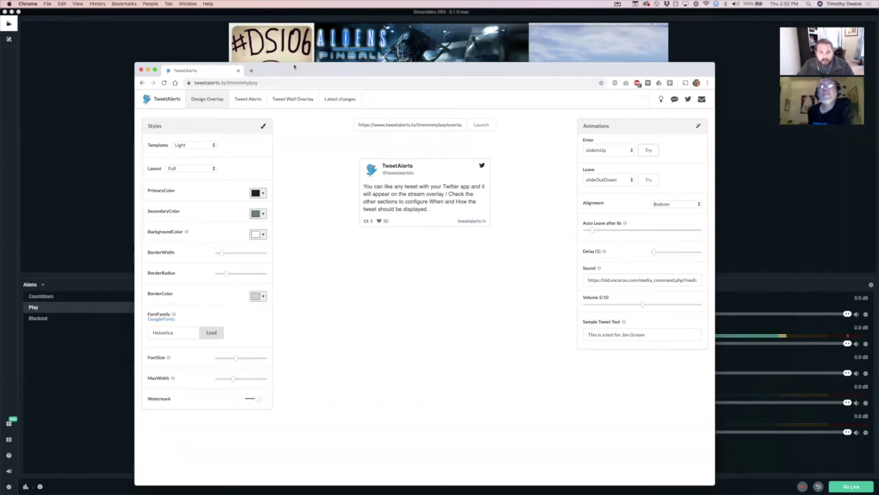
key(super+Tab)
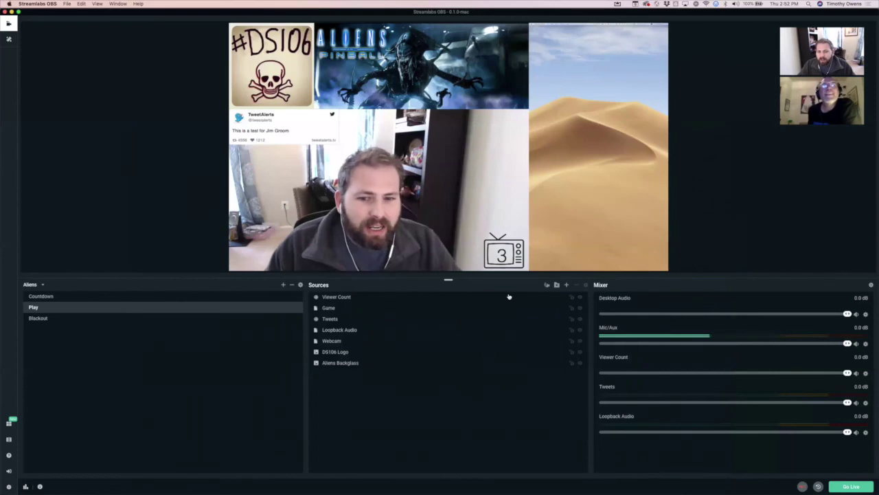
- Hide the Tweets source, allow AirServer access, and hide its window to show the iPhone mirror
click(575, 320)
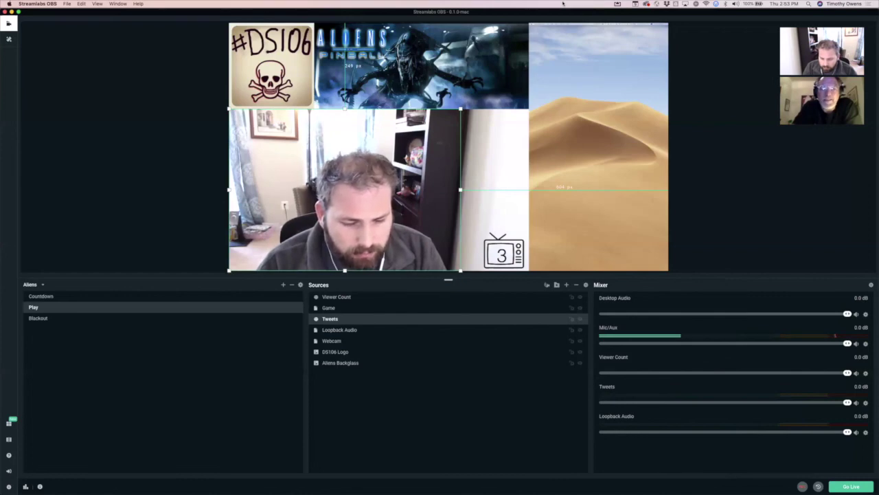
click(491, 160)
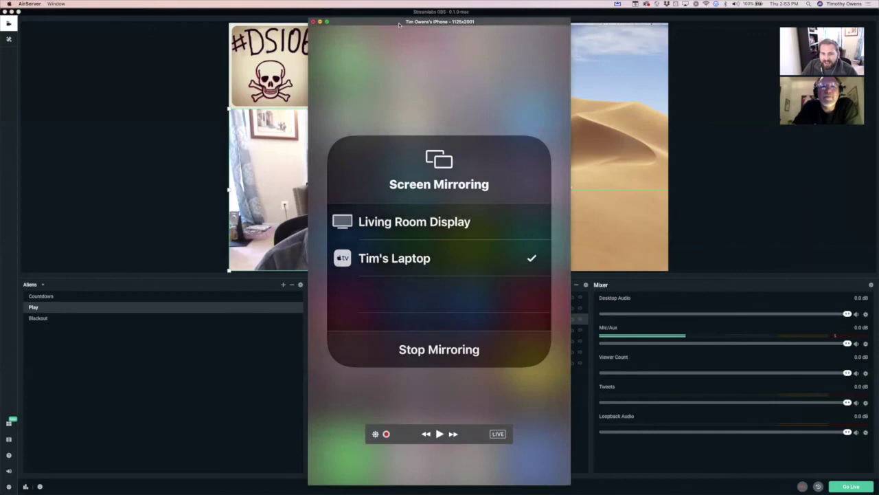
key(super+w)
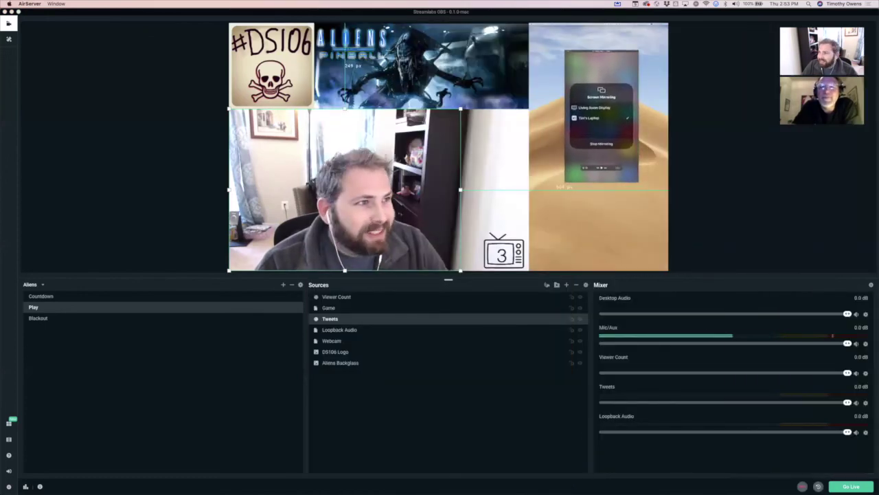